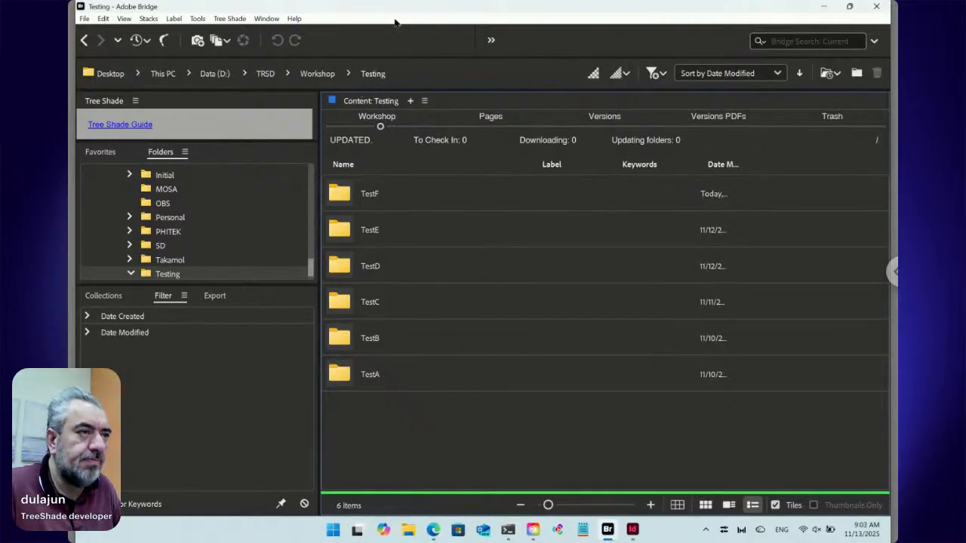
Find and launch the ZoomIt screen magnifier
left_click(333, 530)
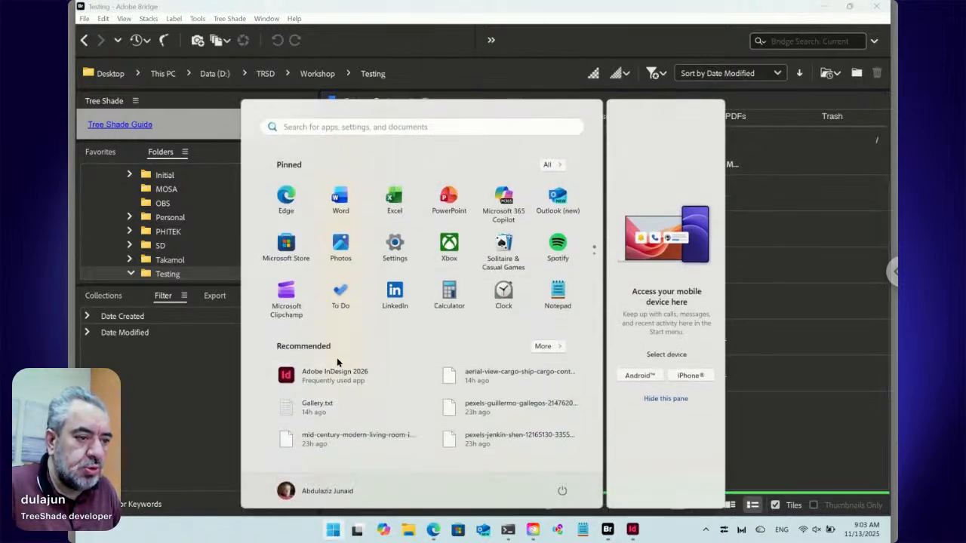
type("zoom")
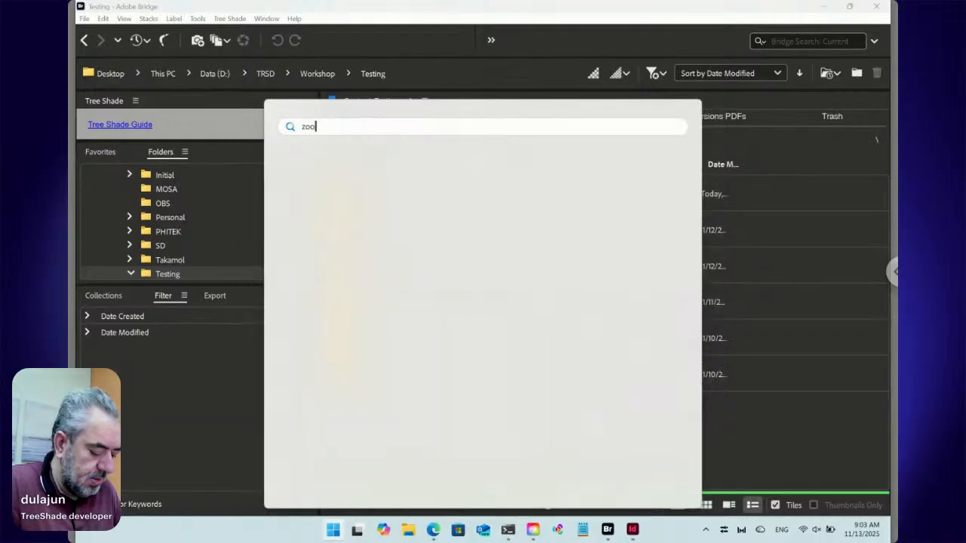
type("it")
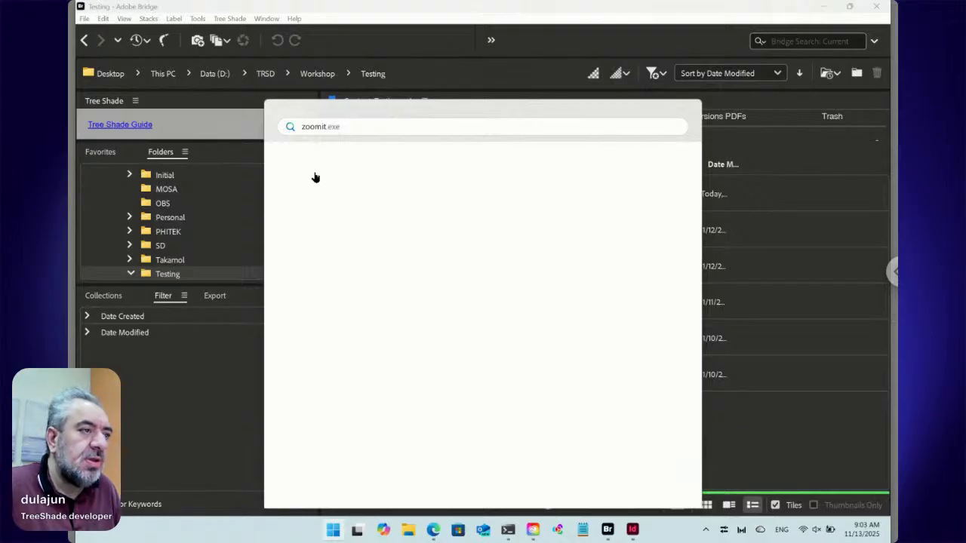
key("Return")
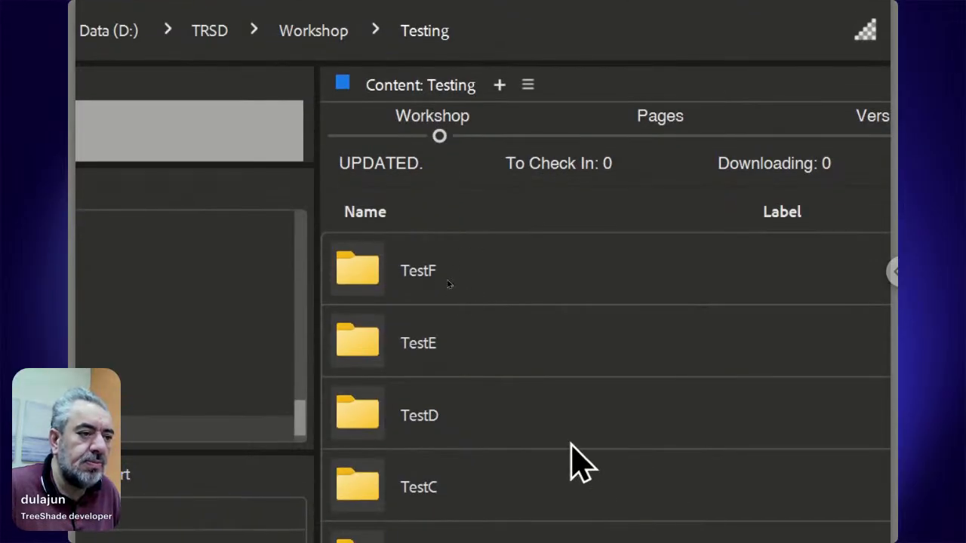
Create a folder named TestG inside the Testing folder and open it
left_click(579, 415)
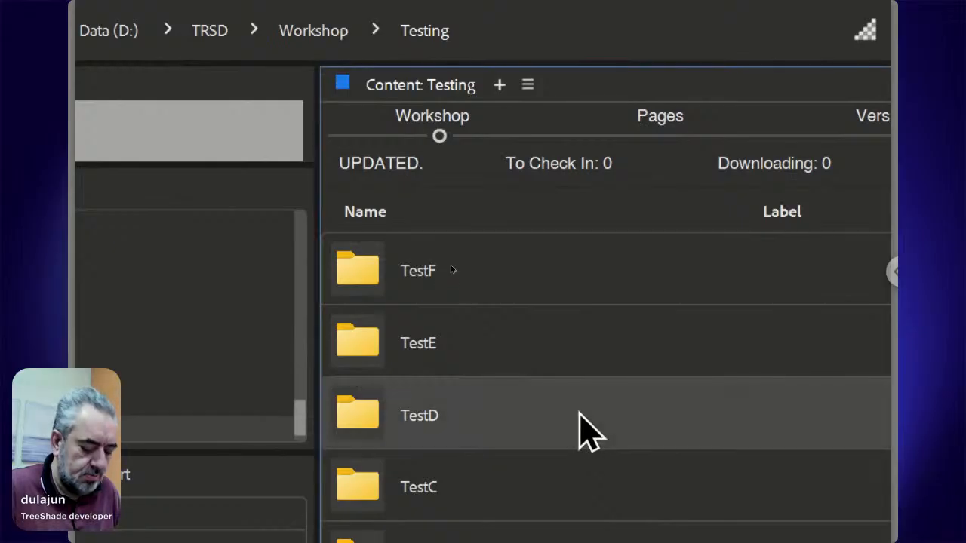
key("ctrl+shift+n")
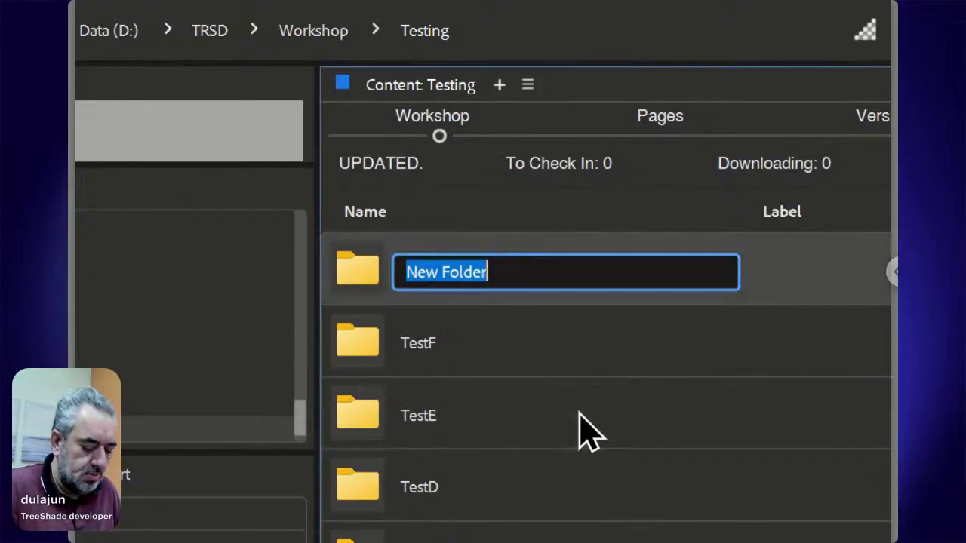
type("Te")
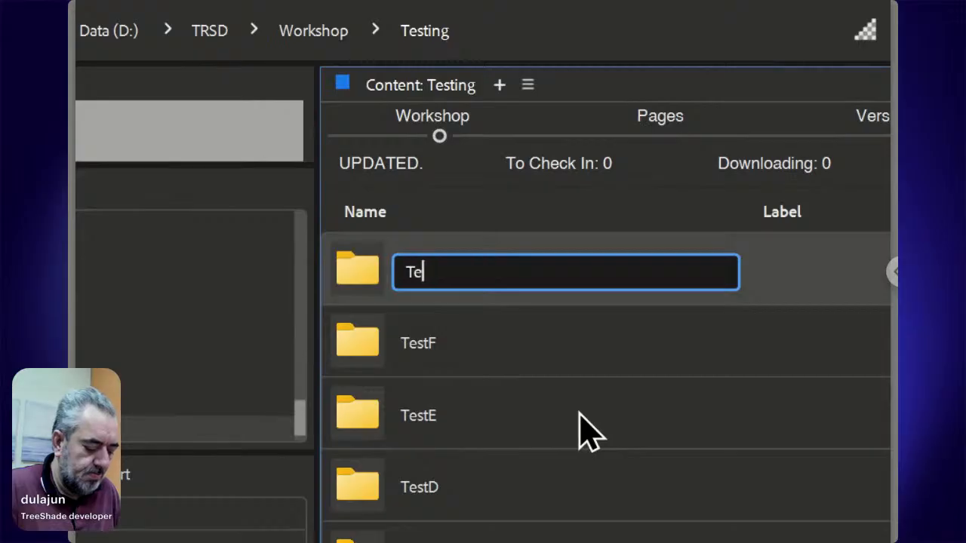
type("st")
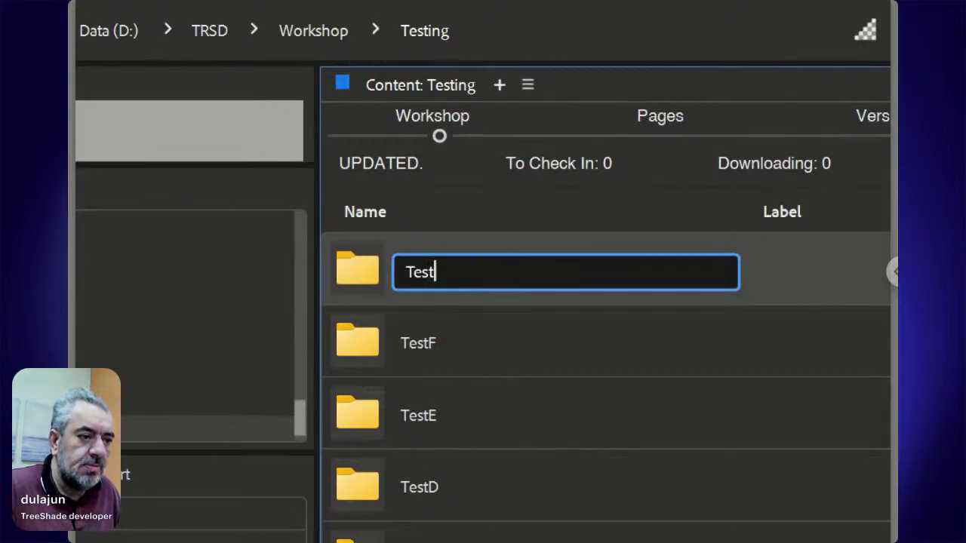
type("G")
key("Return")
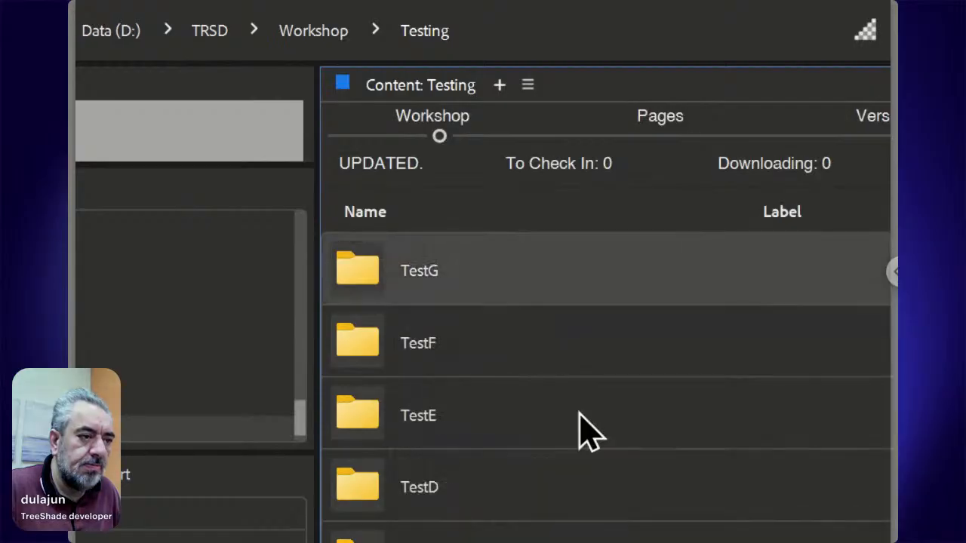
key("Return")
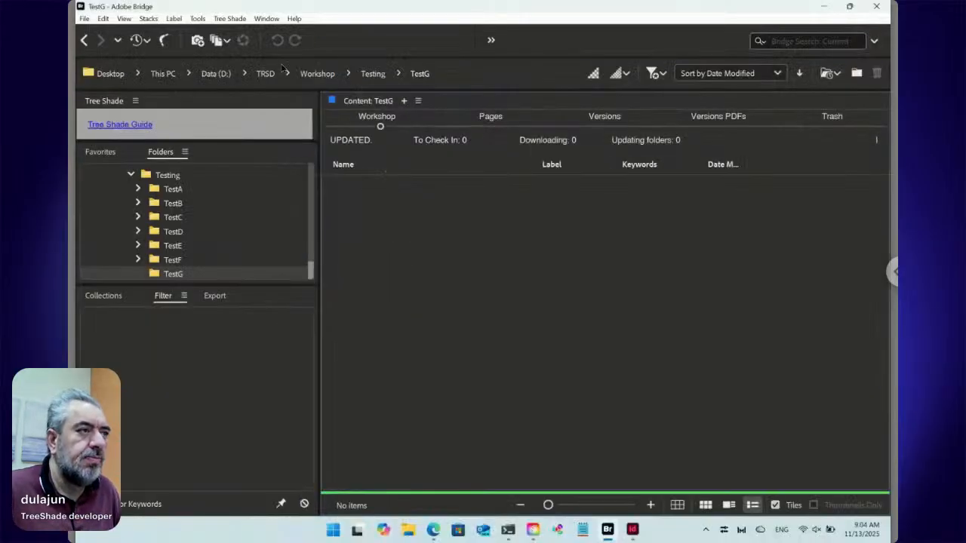
Add a new Tree Shade Online file to TestG, keeping the suggested name Online ts_key
left_click(230, 19)
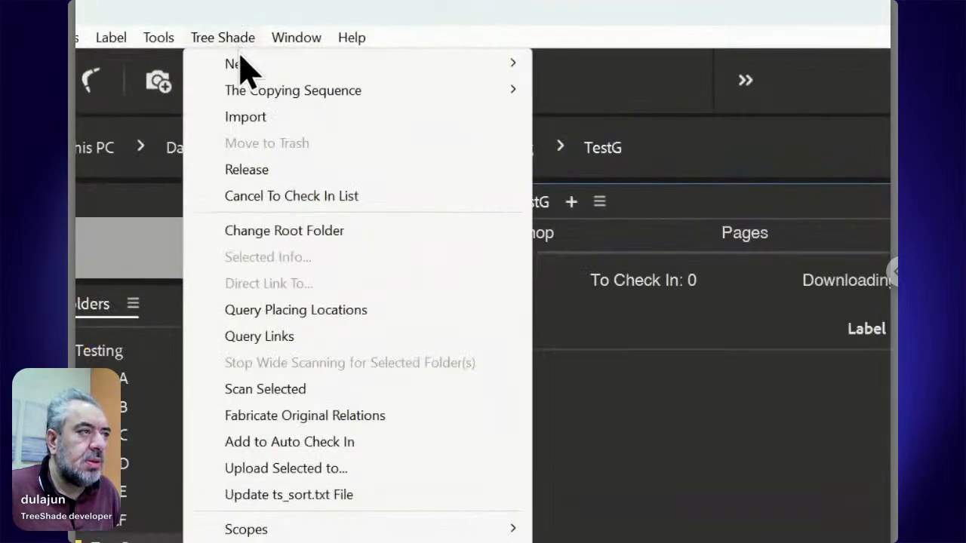
mouse_move(240, 31)
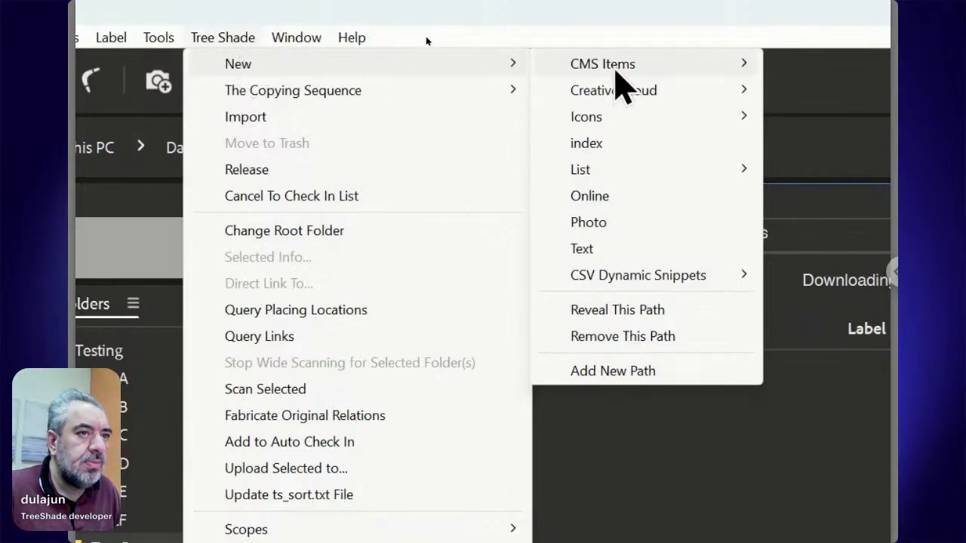
mouse_move(613, 184)
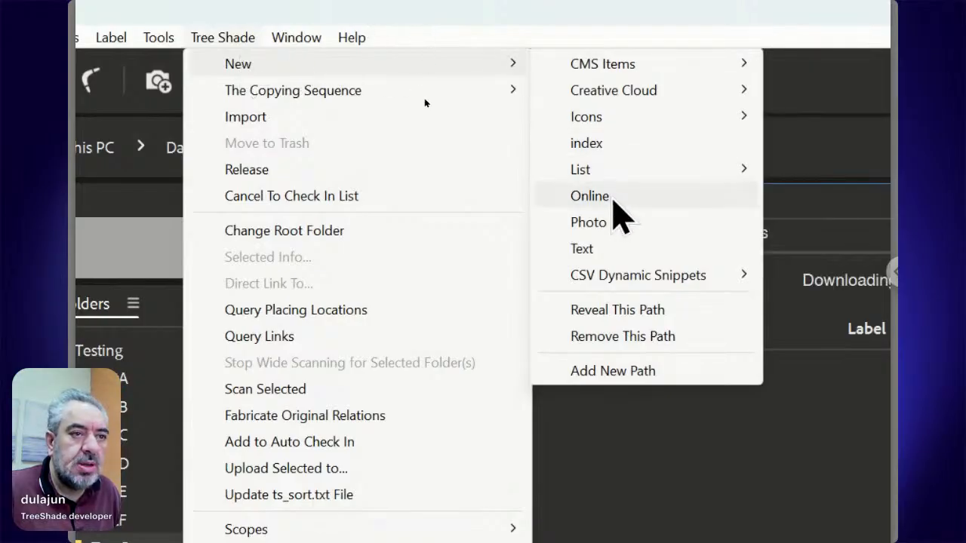
left_click(613, 197)
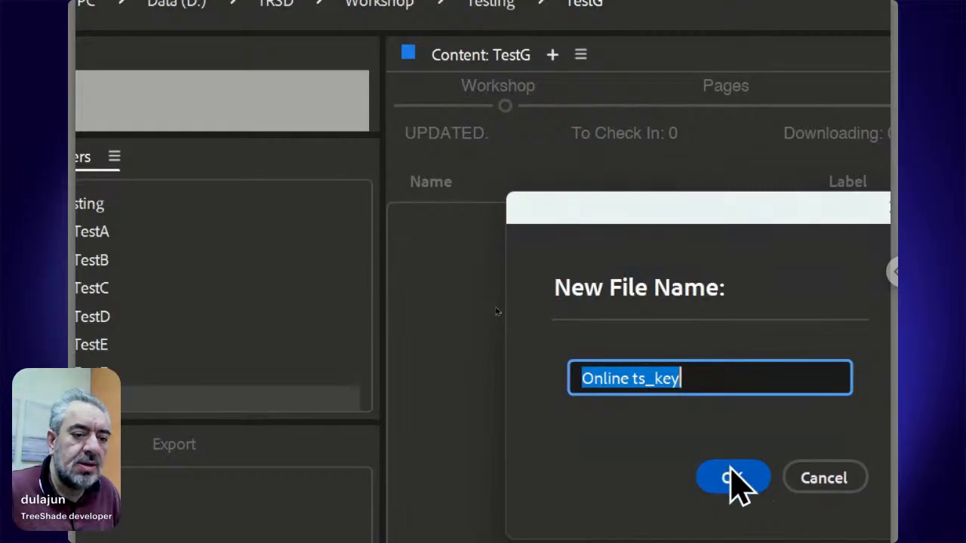
left_click(738, 473)
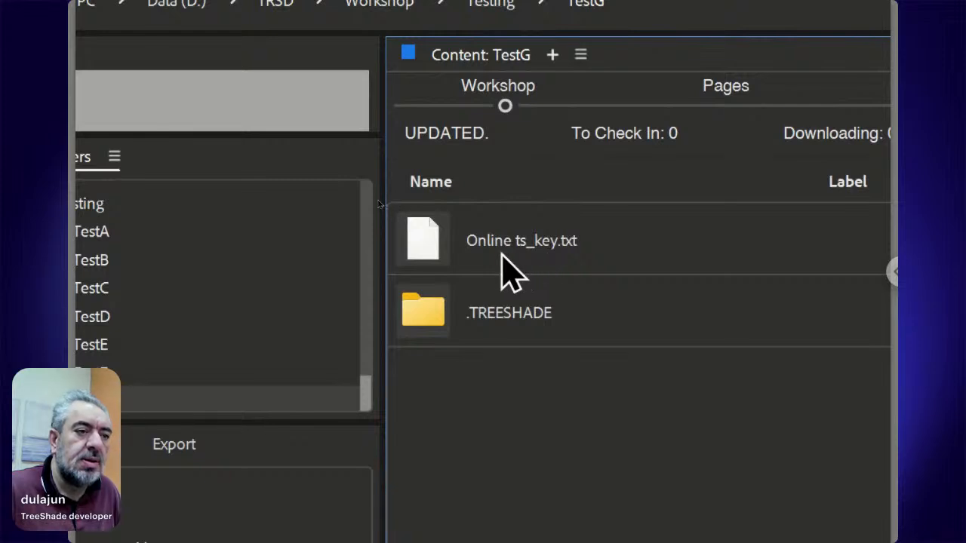
Open the online form from Online ts_key.txt and arrange the browser side by side with Bridge in equal halves
left_click(438, 260)
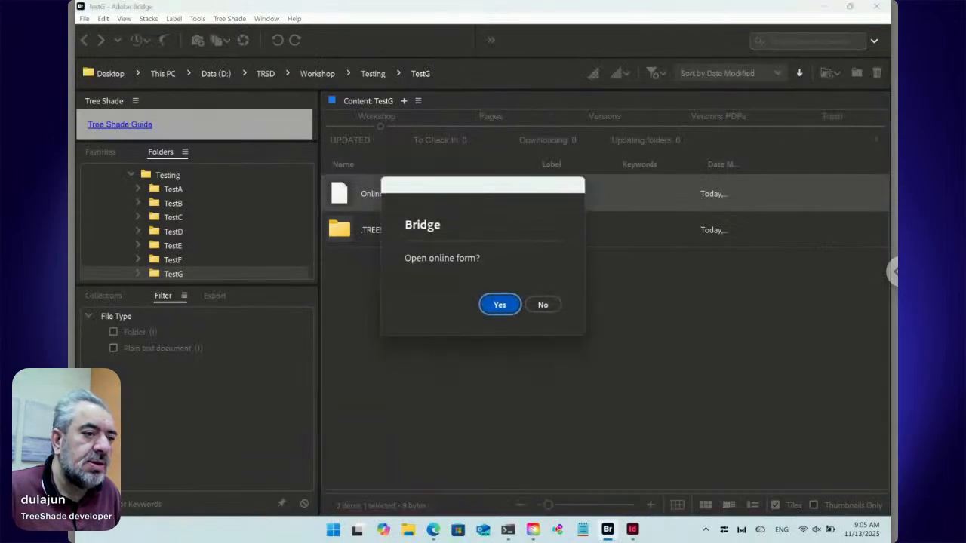
left_click(499, 305)
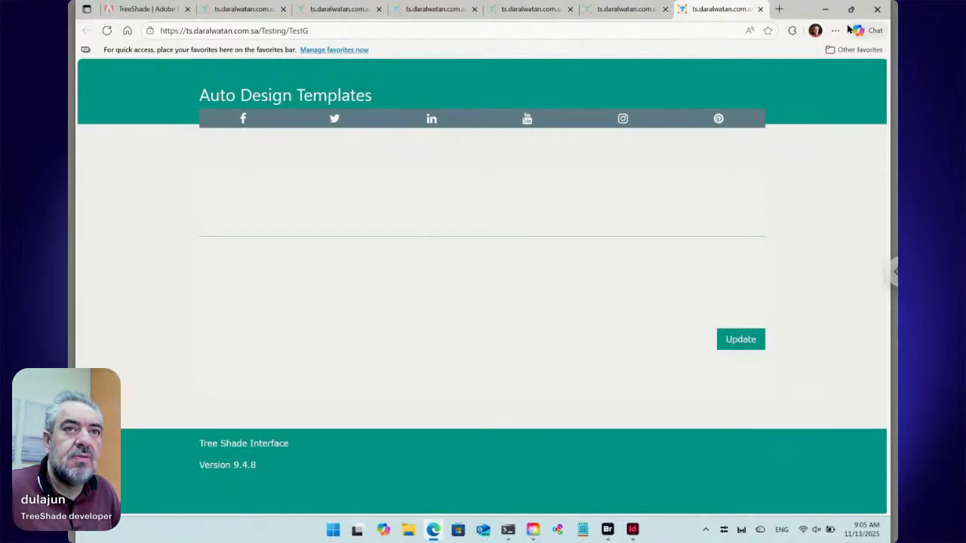
mouse_move(851, 14)
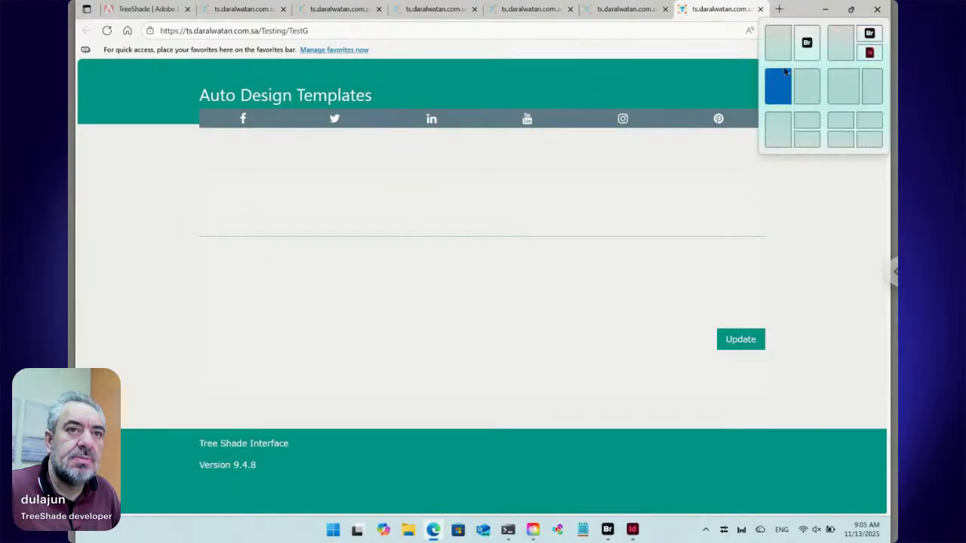
left_click(782, 45)
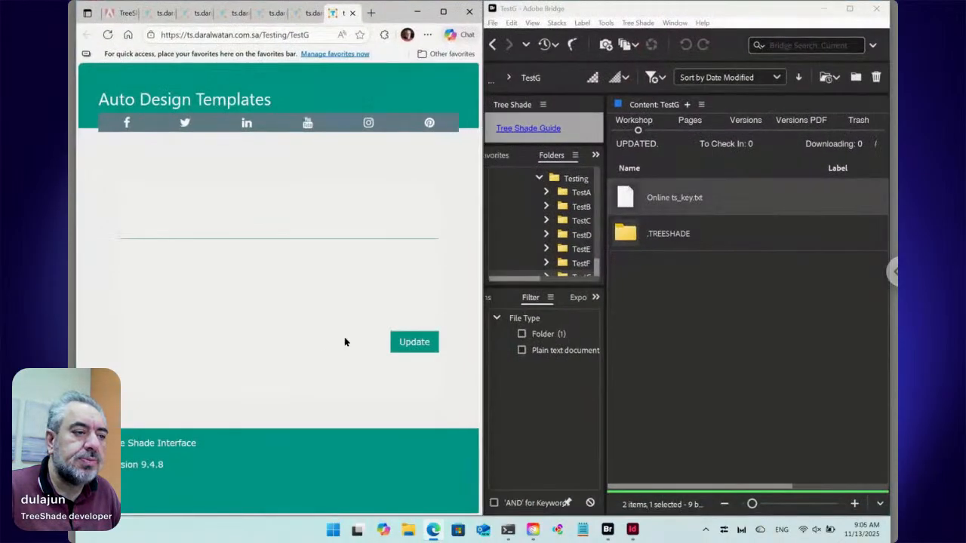
Create a folder named Data inside TestG and open it
left_click(730, 306)
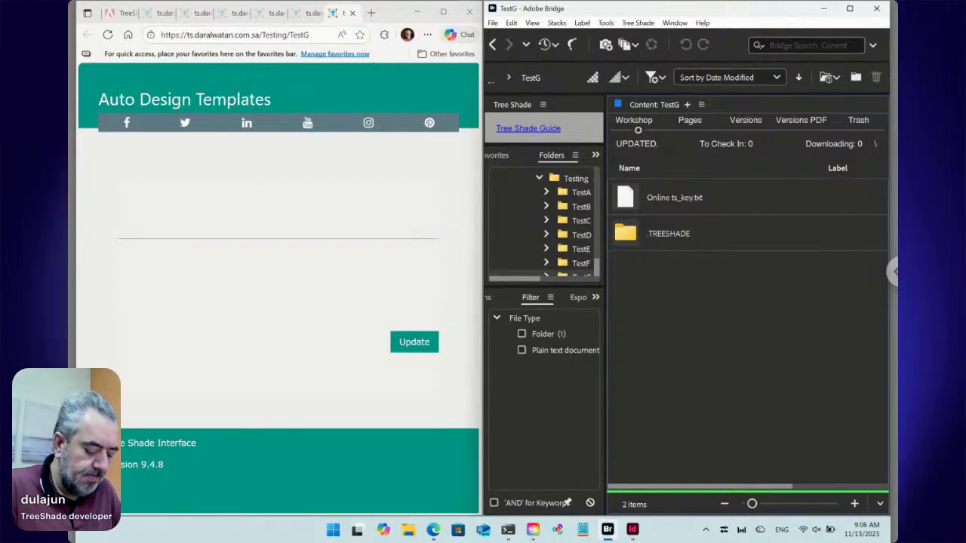
key("ctrl+shift+n")
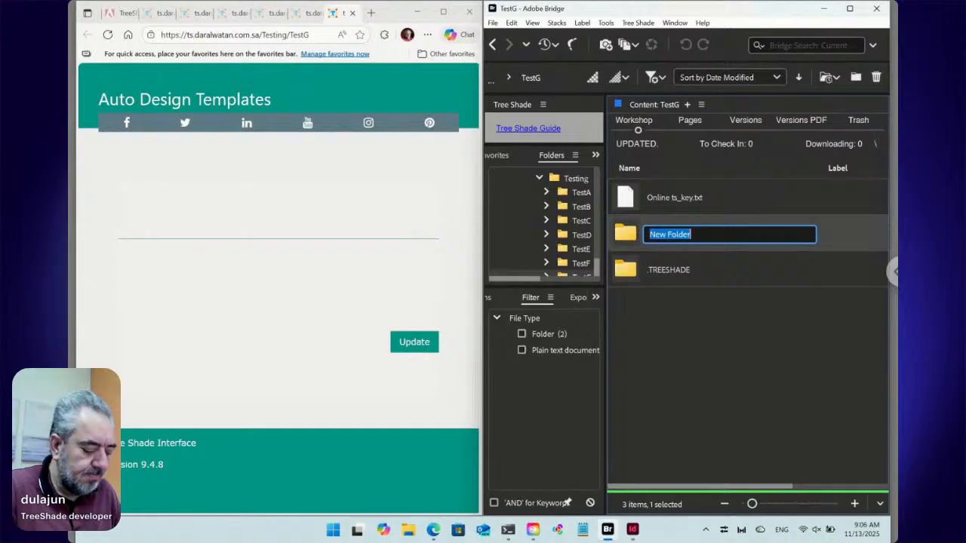
type("Data")
key("Return")
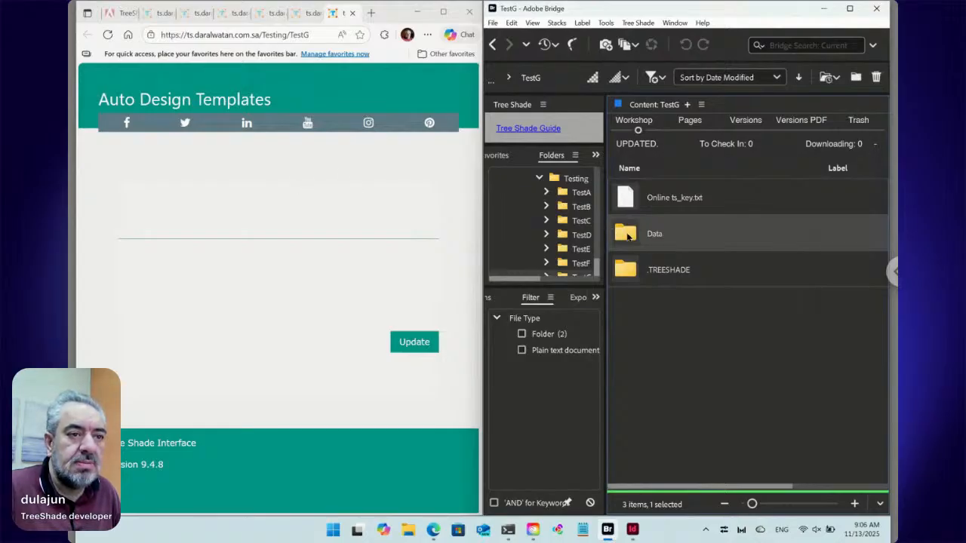
left_click(676, 313)
double_click(641, 246)
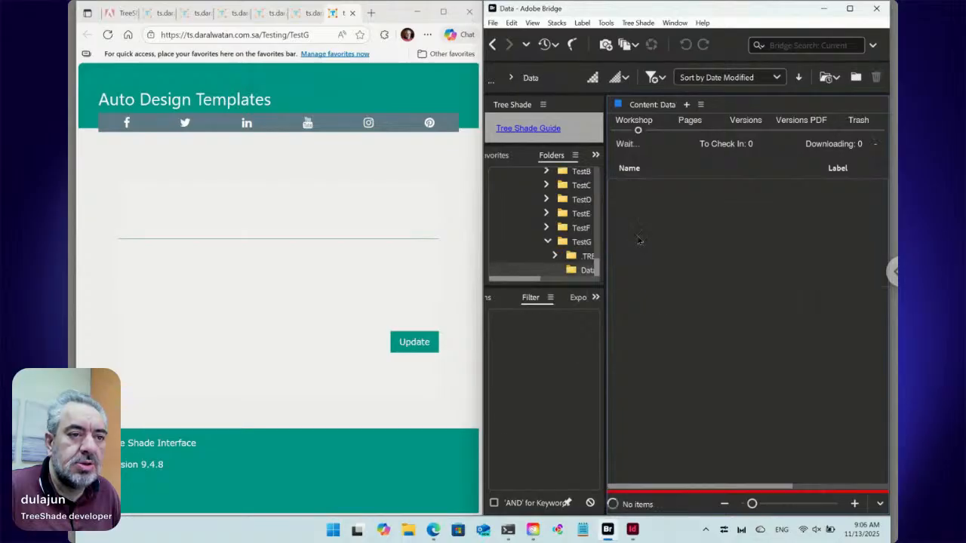
Add a new Tree Shade Text file named Text to the Data folder and reload the online form
left_click(644, 25)
mouse_move(646, 36)
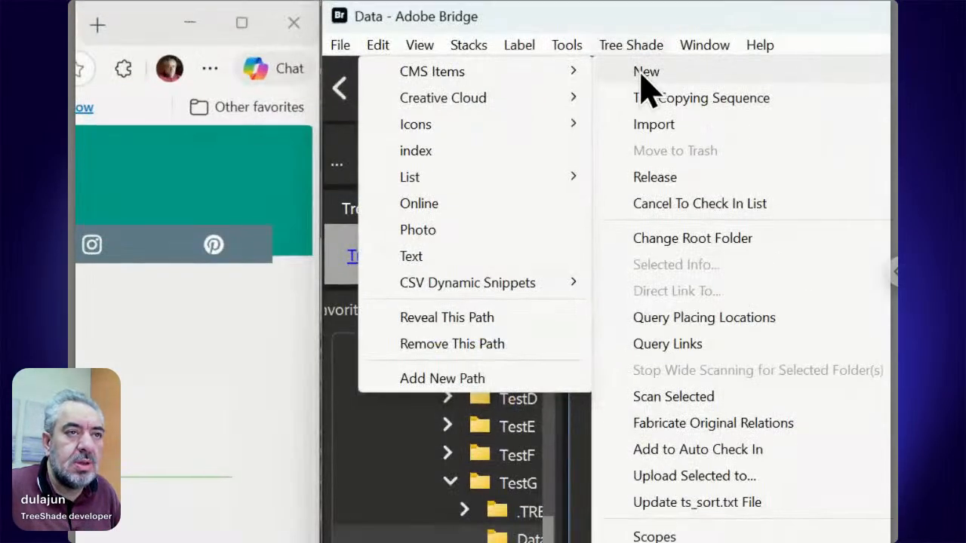
mouse_move(510, 74)
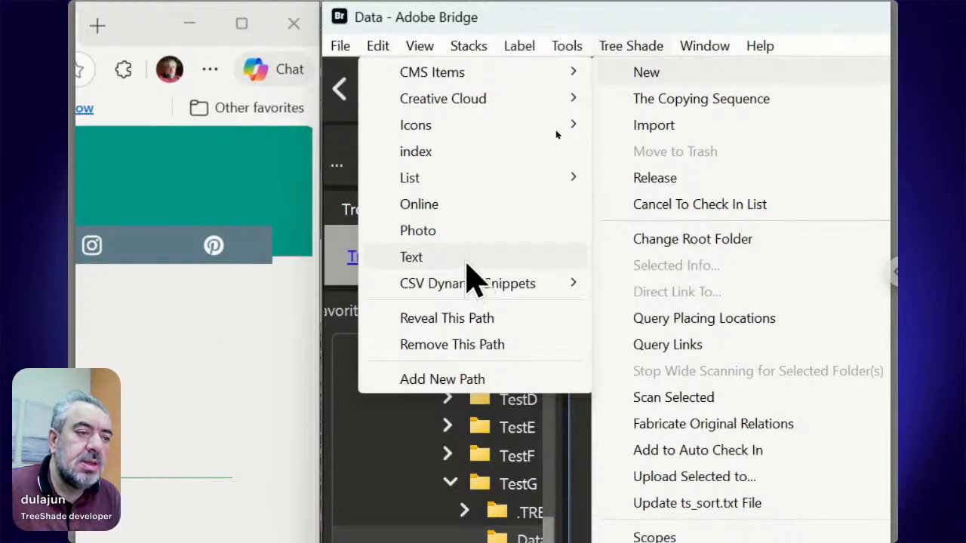
left_click(467, 261)
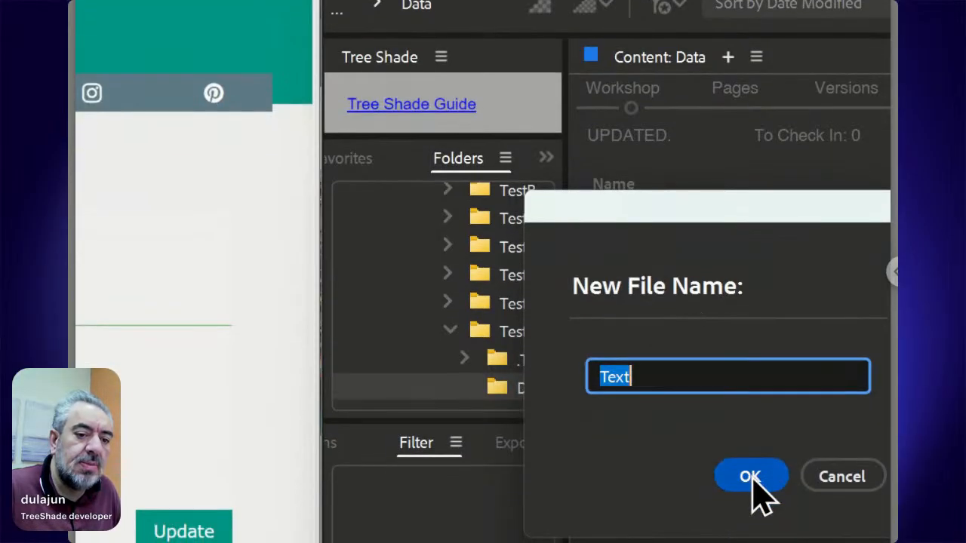
left_click(751, 477)
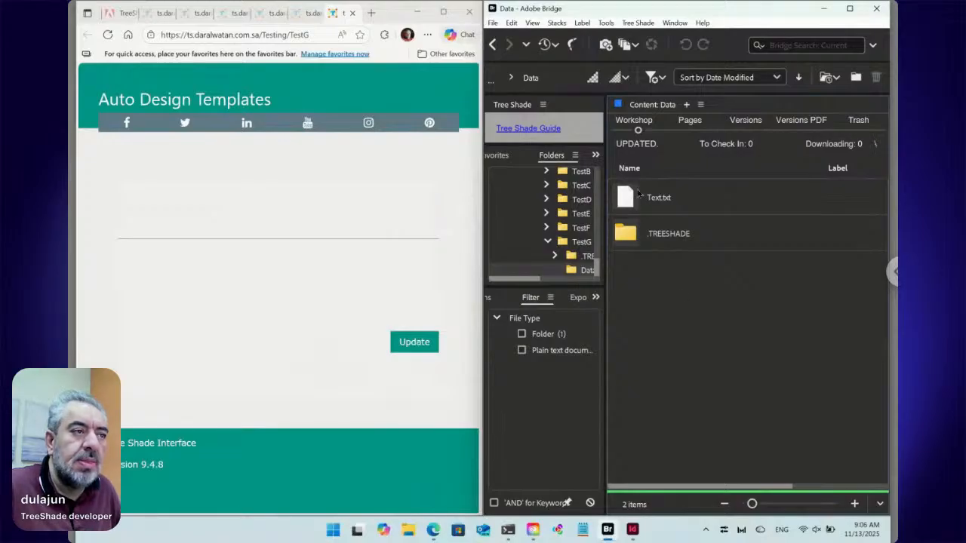
left_click(108, 35)
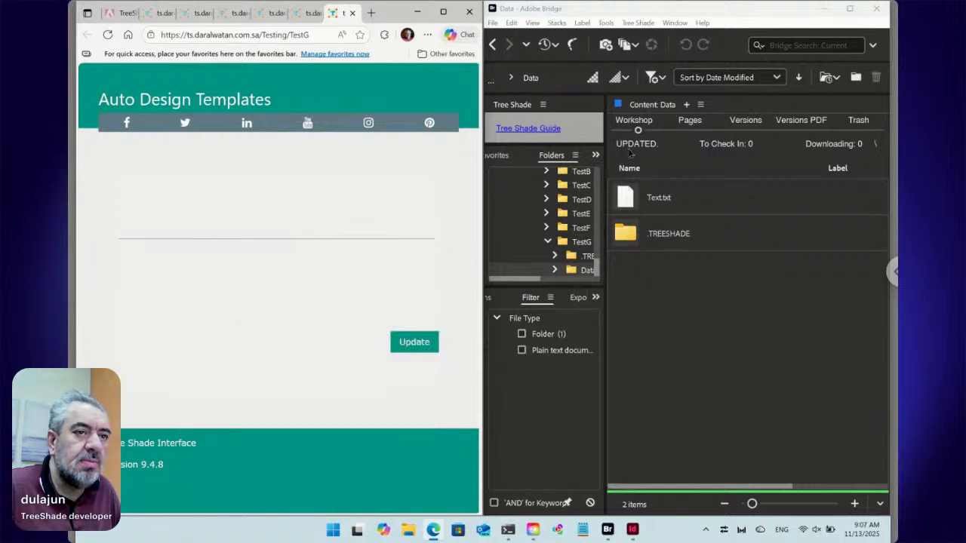
Return to the TestG folder and add a new Tree Shade Text file named Data beside the Data folder
left_click(492, 44)
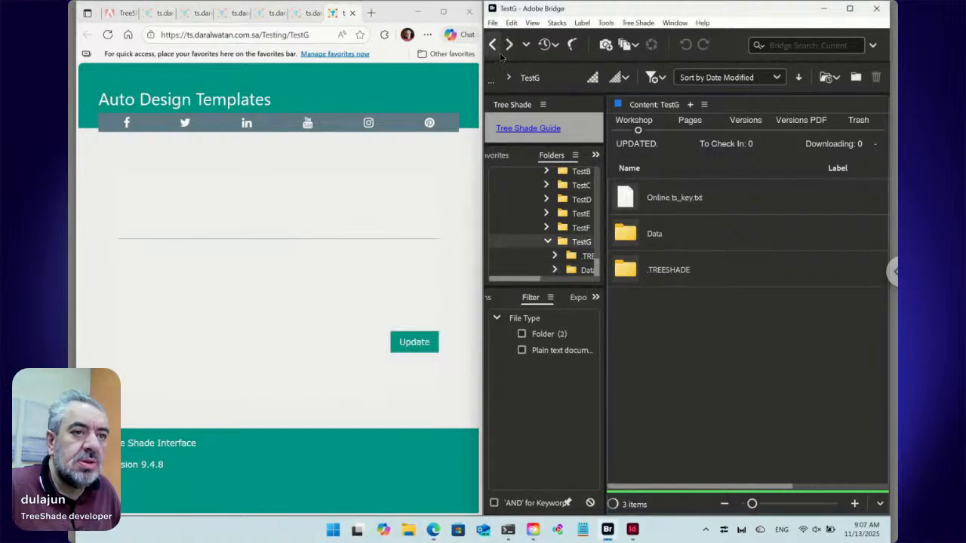
left_click(663, 235)
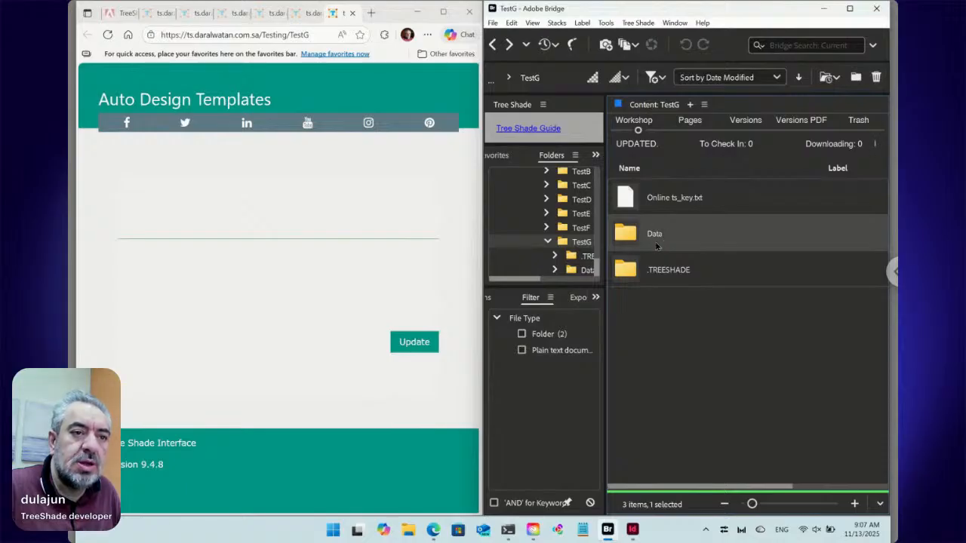
left_click(640, 24)
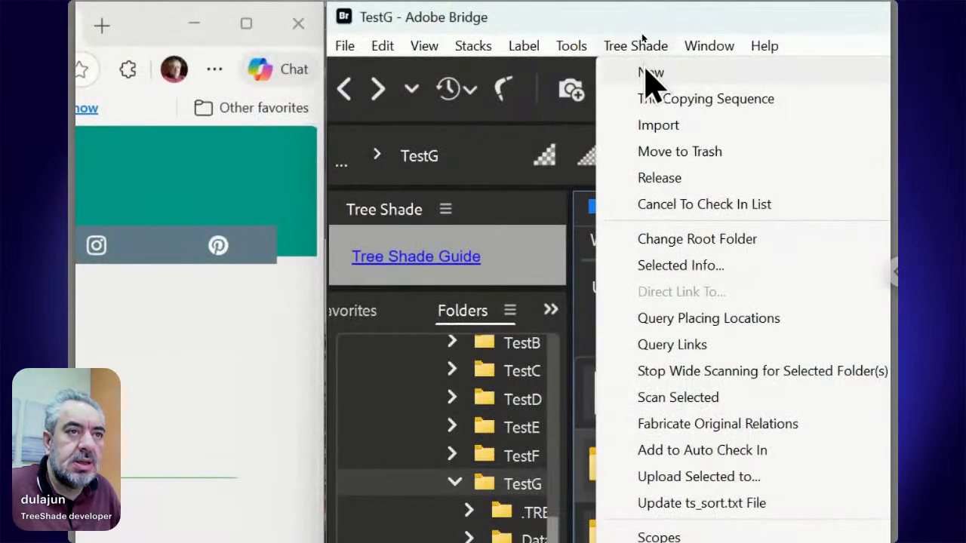
mouse_move(642, 36)
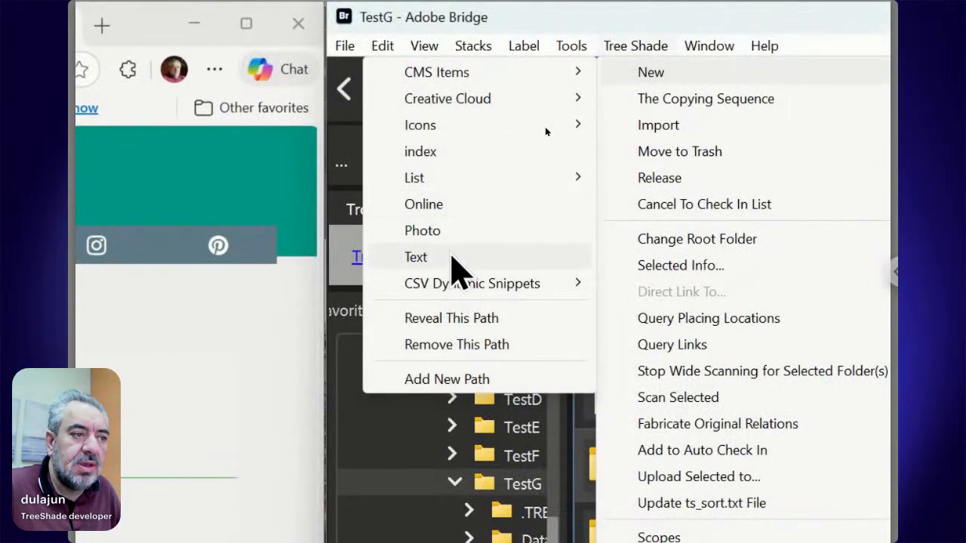
left_click(452, 257)
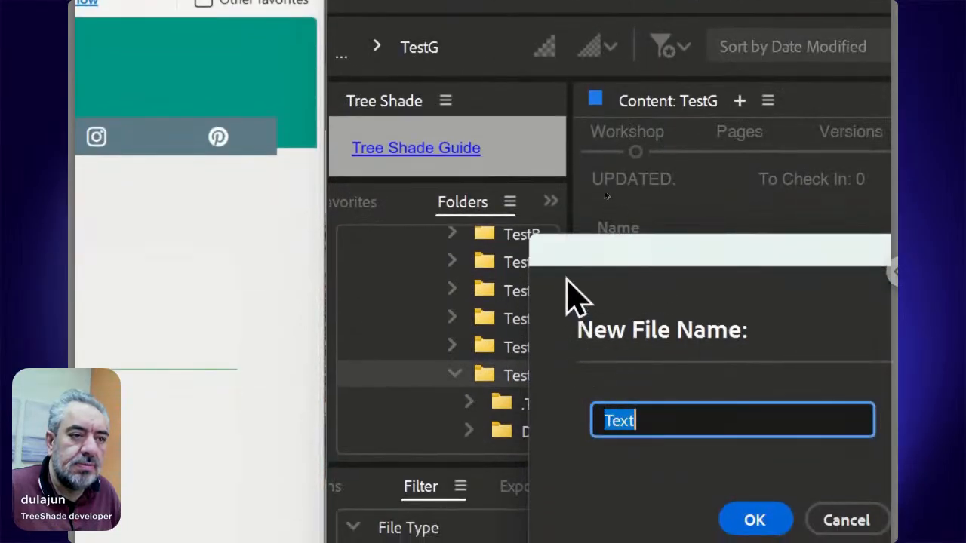
left_click_drag(565, 261, 724, 206)
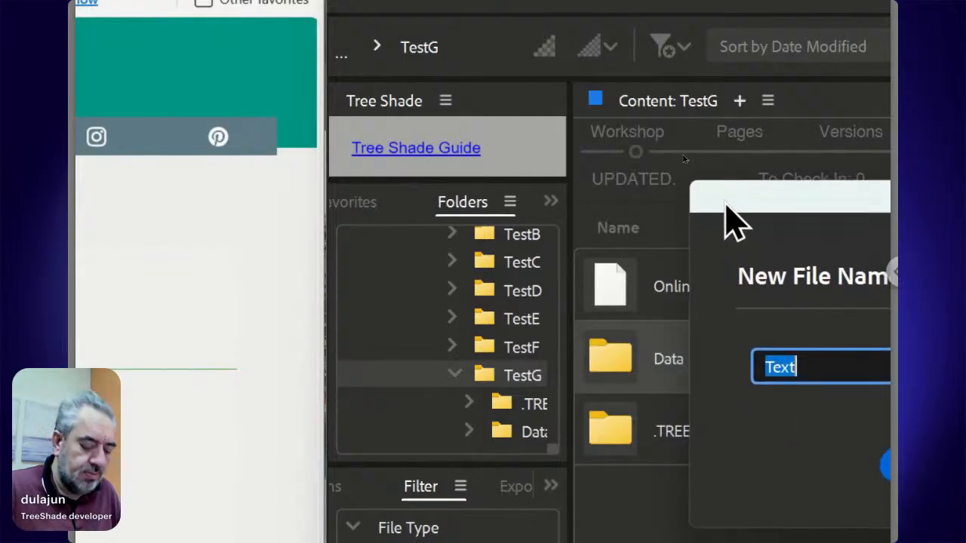
type("Data")
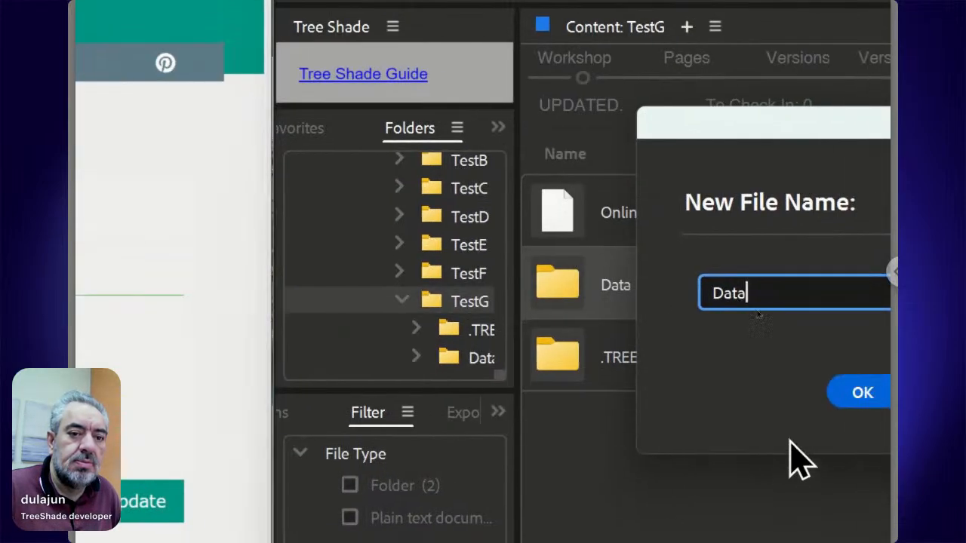
left_click(790, 388)
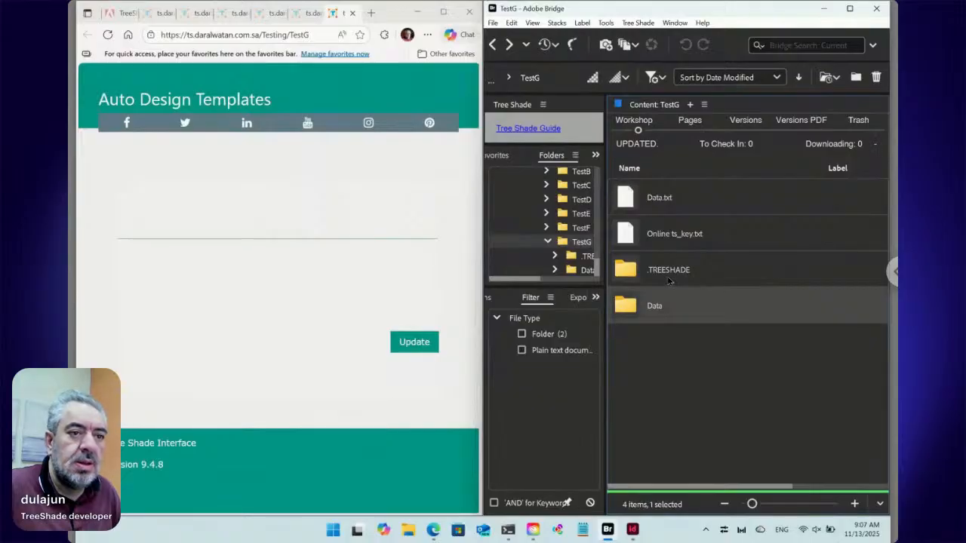
Select Data.txt together with the Data folder, and examine the Data entry expanded in the reloaded online form
left_click(667, 208, "ctrl")
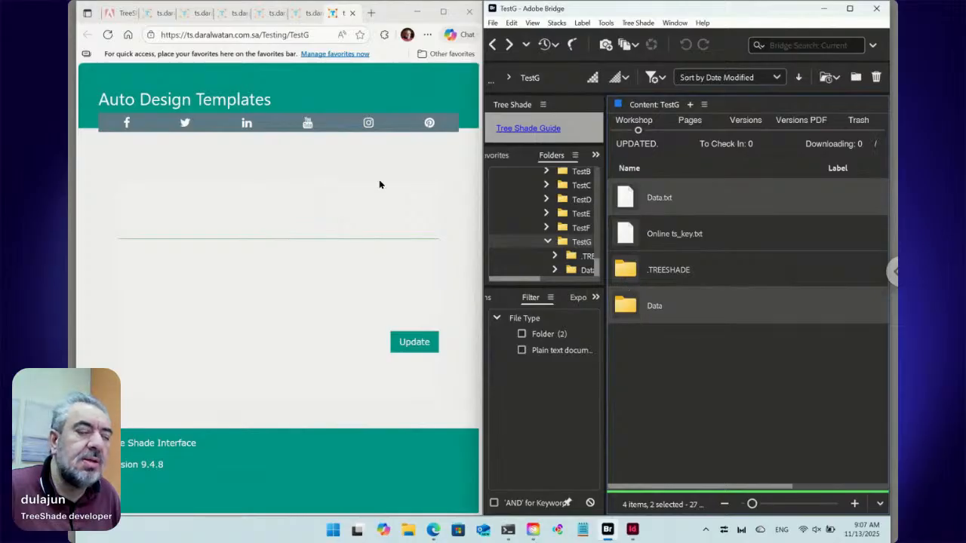
left_click(108, 35)
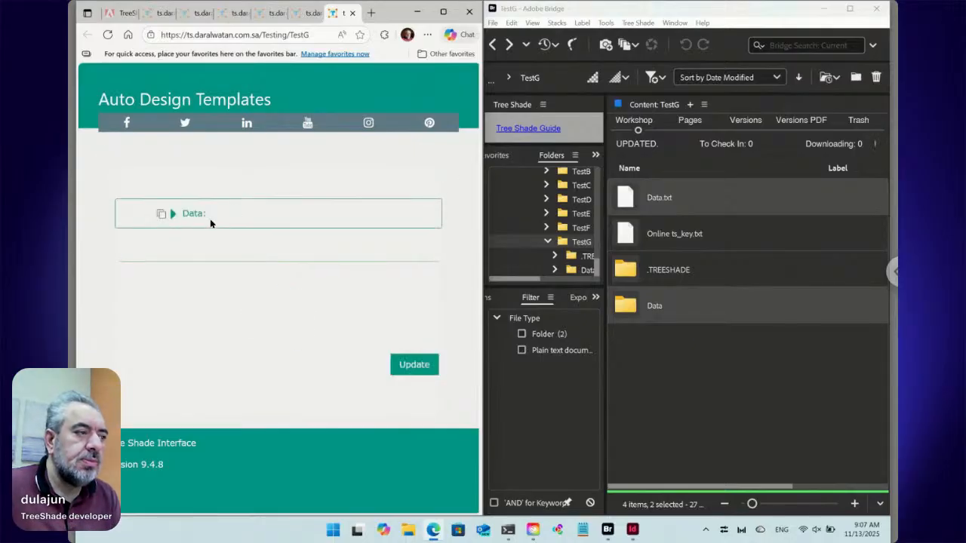
left_click(172, 215)
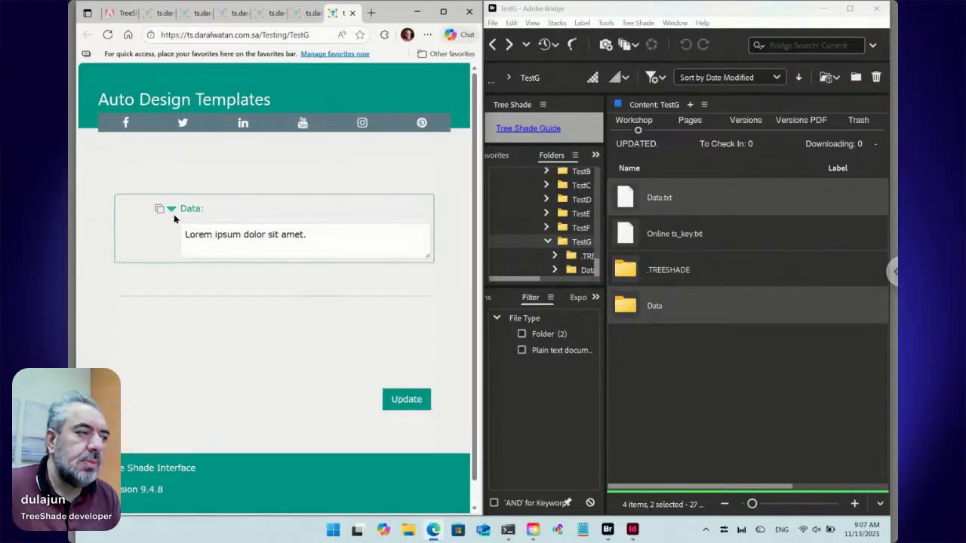
left_click(223, 235)
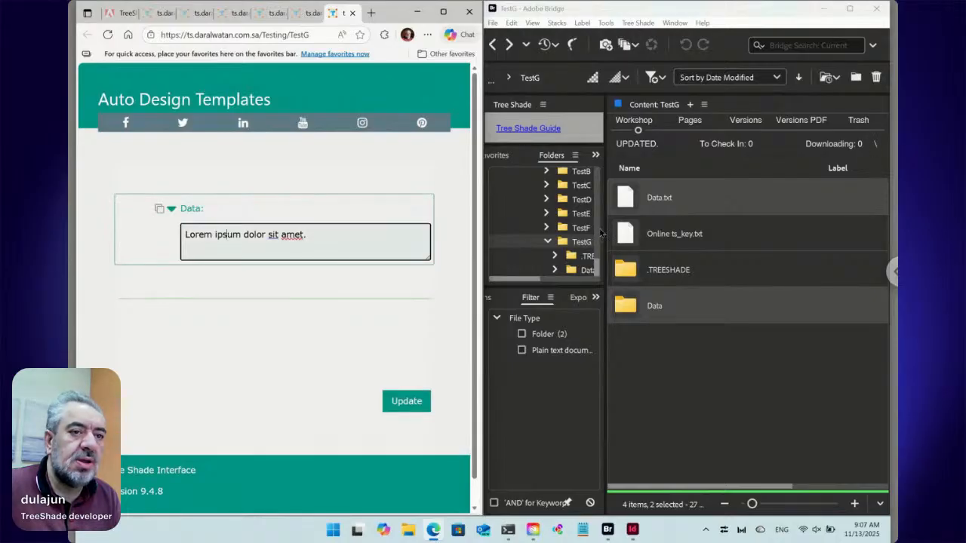
Add a new Tree Shade Photo file to the Data folder, keeping the suggested name Photo, and expand Data in the reloaded form
left_click(639, 328)
double_click(637, 320)
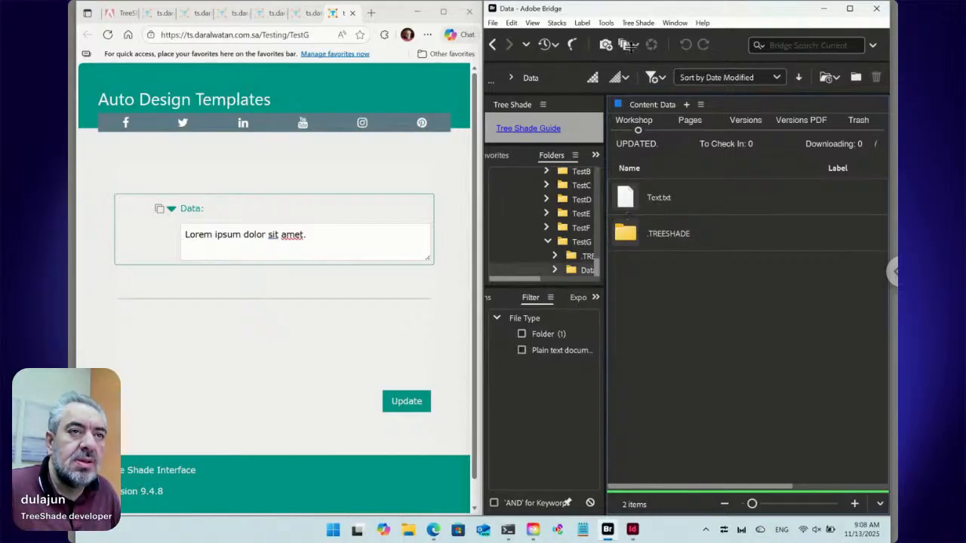
left_click(639, 23)
mouse_move(640, 39)
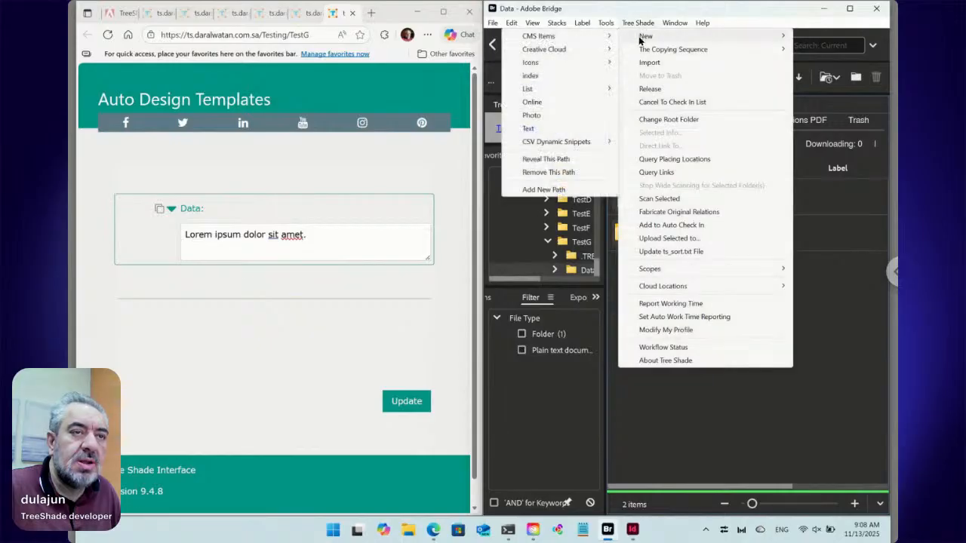
left_click(562, 115)
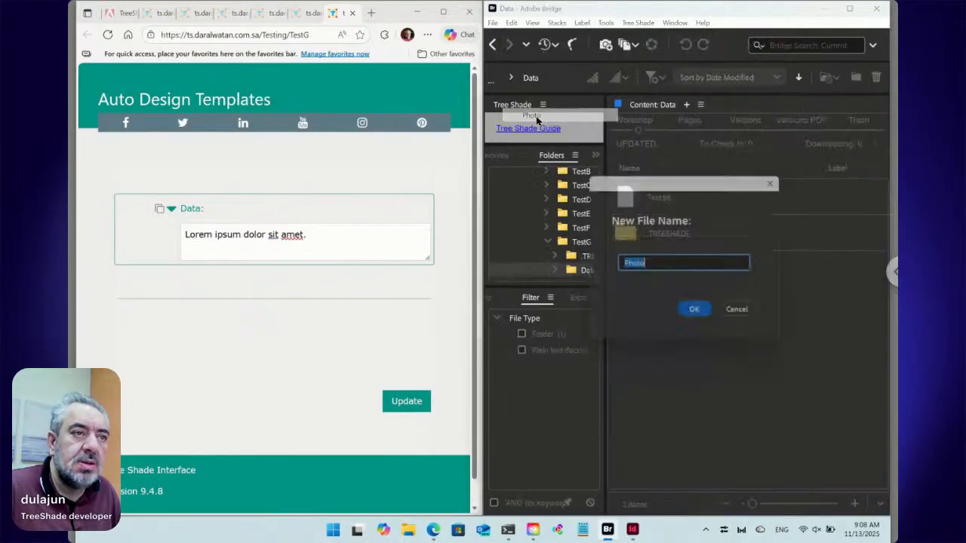
left_click(697, 314)
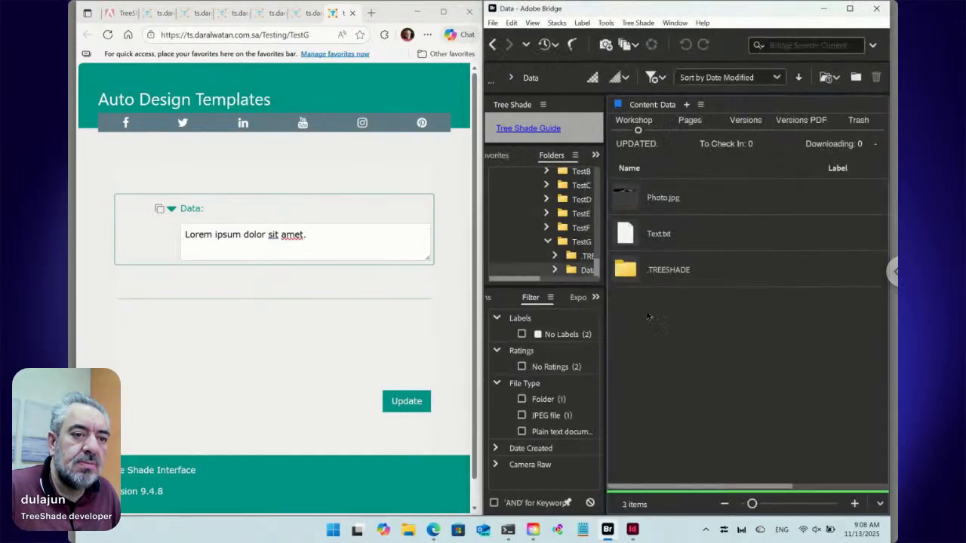
left_click(110, 35)
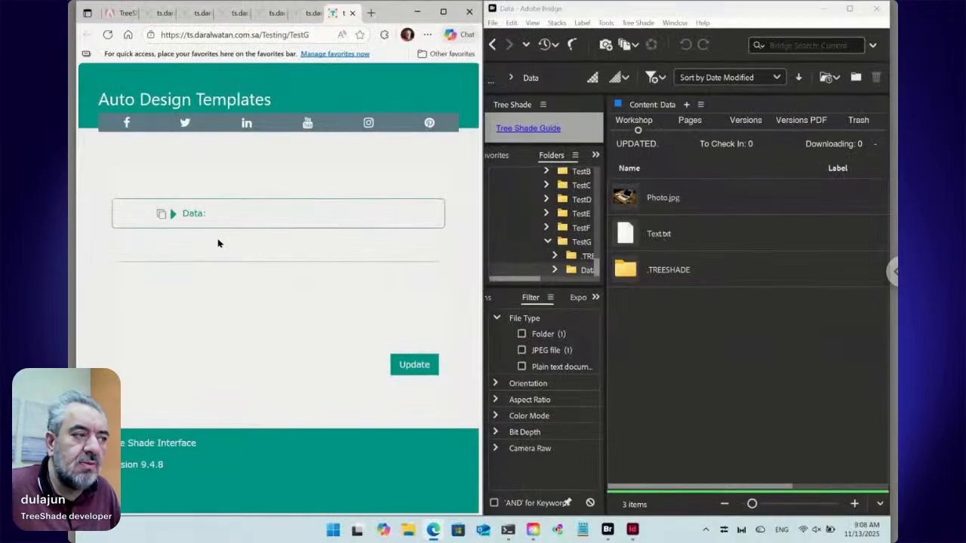
left_click(172, 216)
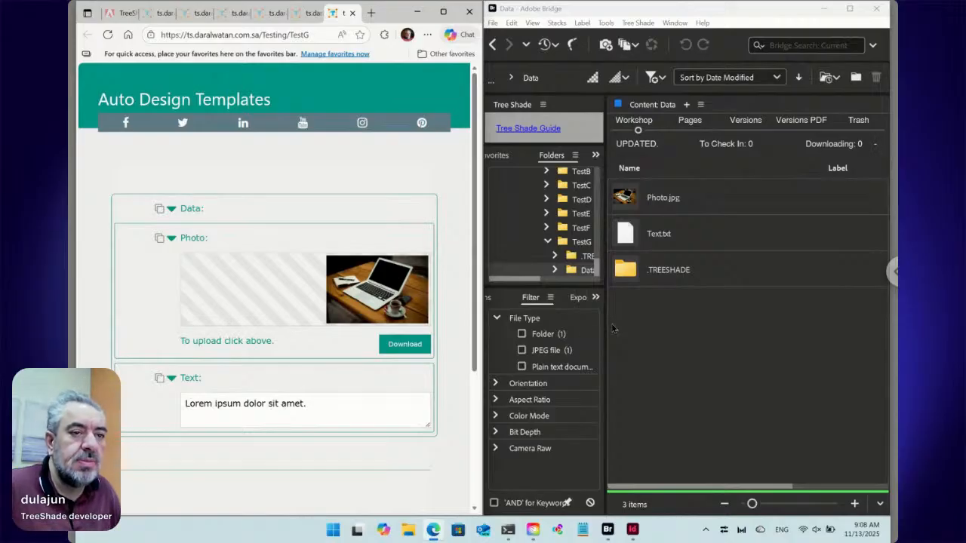
Rename Text.txt in the Data folder to Company Name.txt
left_click(658, 240)
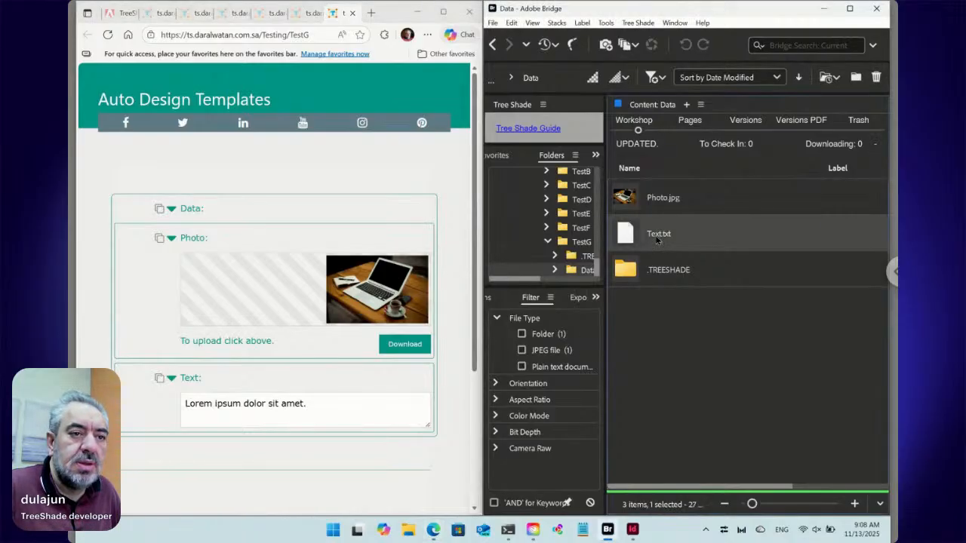
left_click(658, 240)
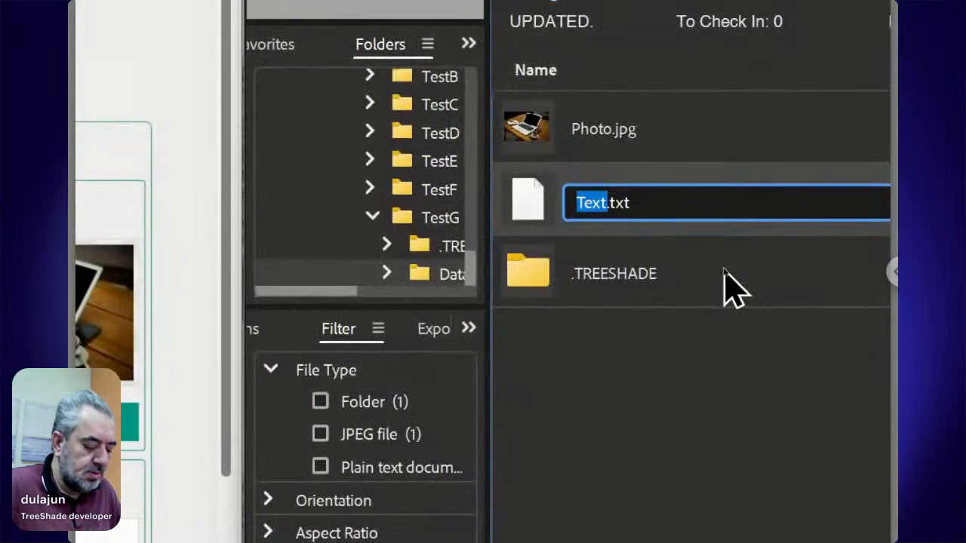
type("Company ")
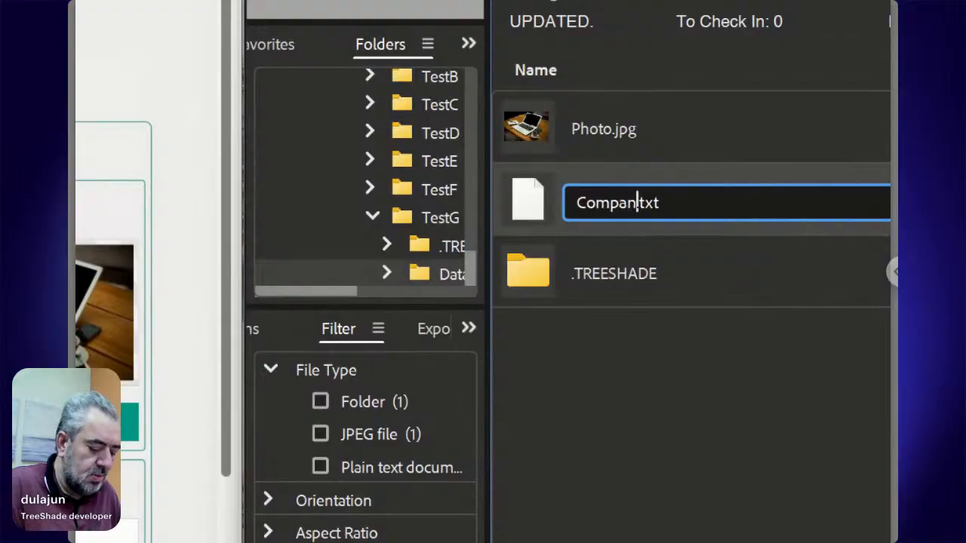
type("Name")
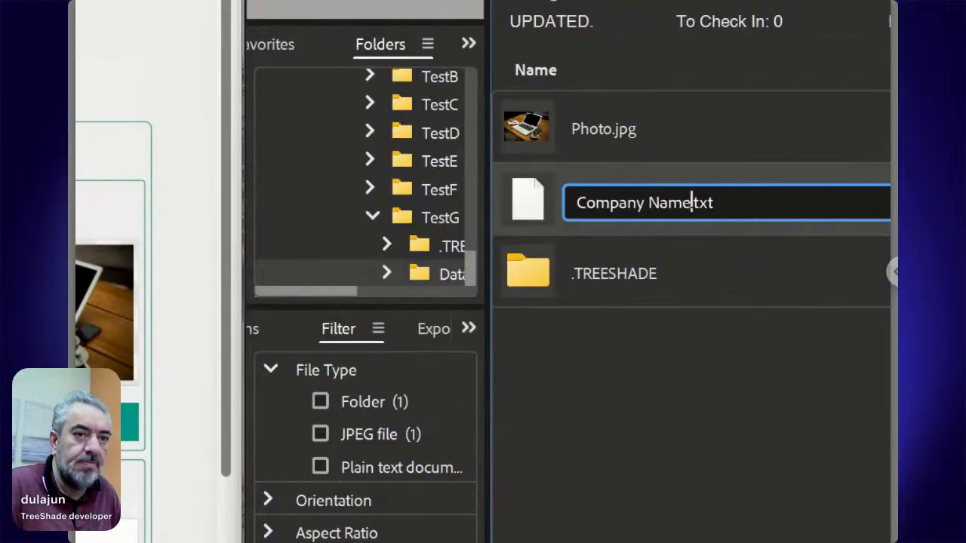
key("Return")
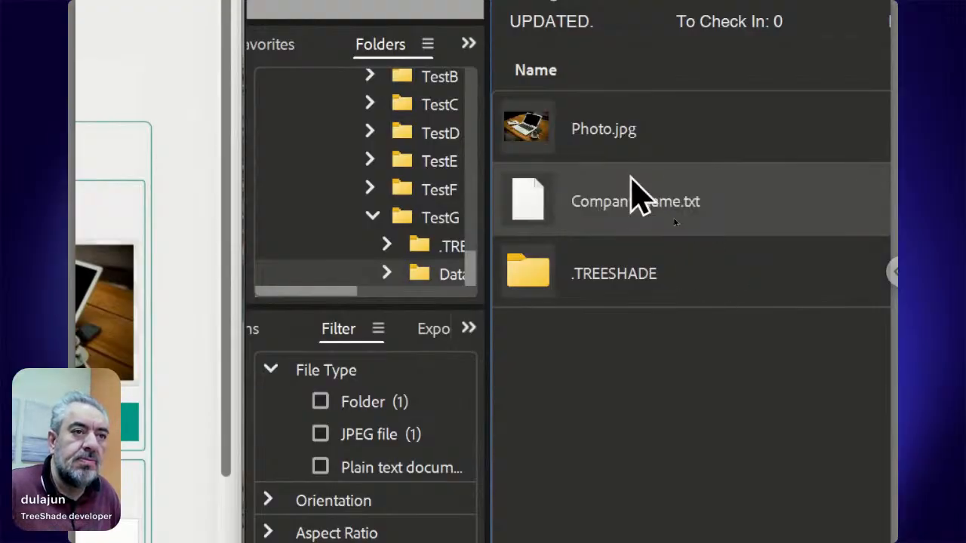
Rename Photo.jpg in the Data folder to Company Building.jpg
left_click(604, 139)
left_click(603, 132)
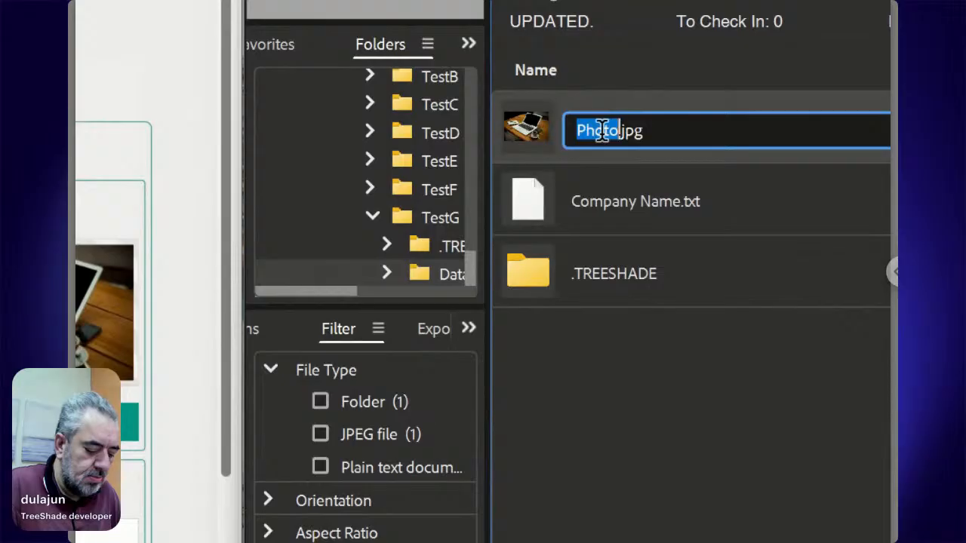
type("Compan")
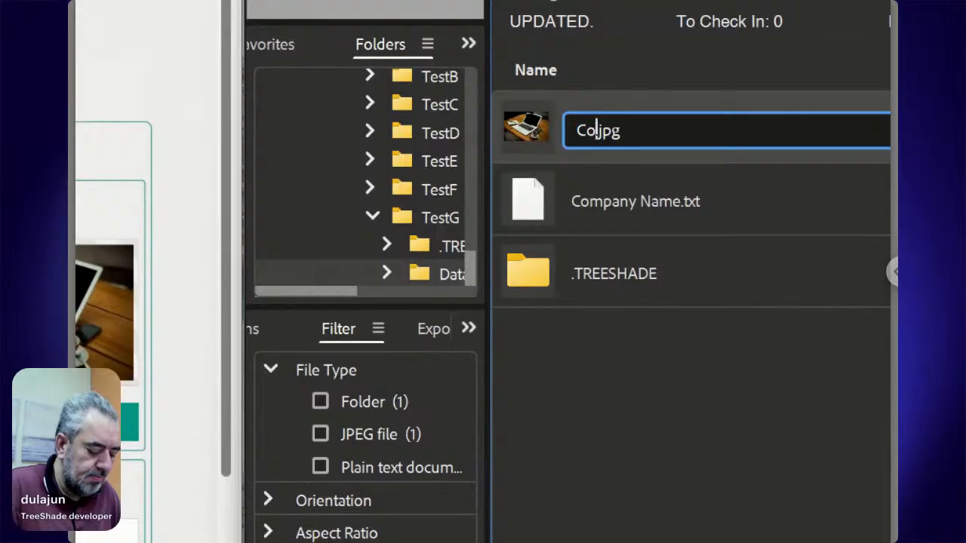
type("y Bui")
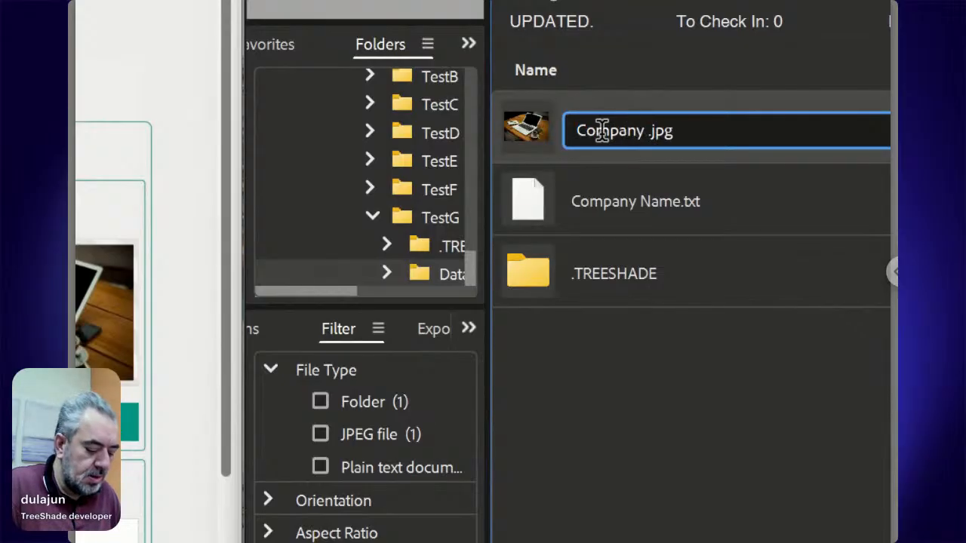
type("lding")
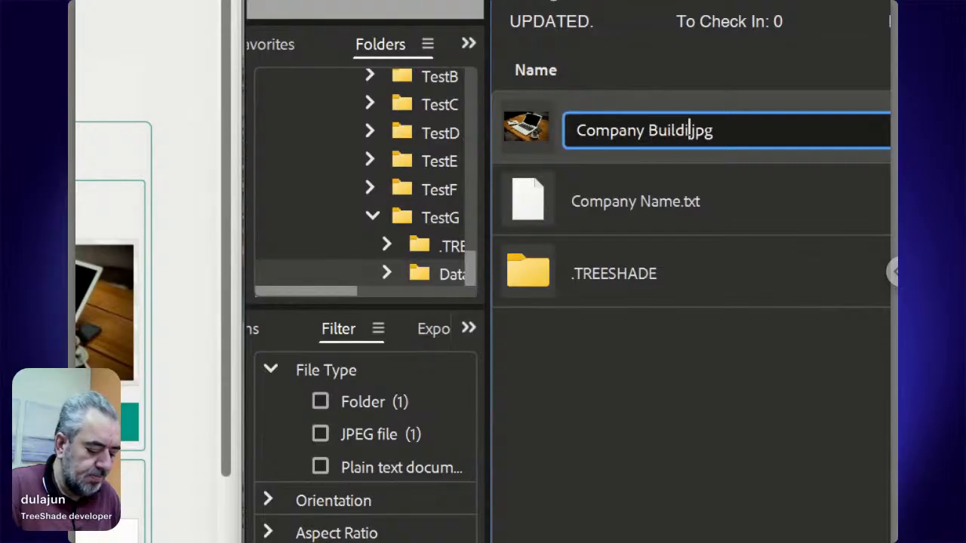
key("Return")
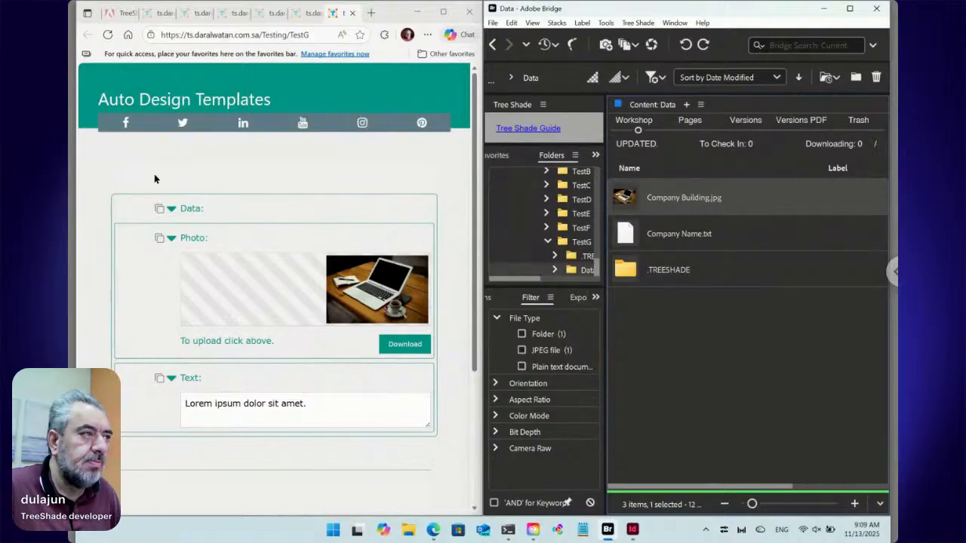
Reload the form and choose mid-century-modern-living-room-interior-design-with-monstera-tree.jpg from Downloads as the Company Building image under Data
left_click(108, 35)
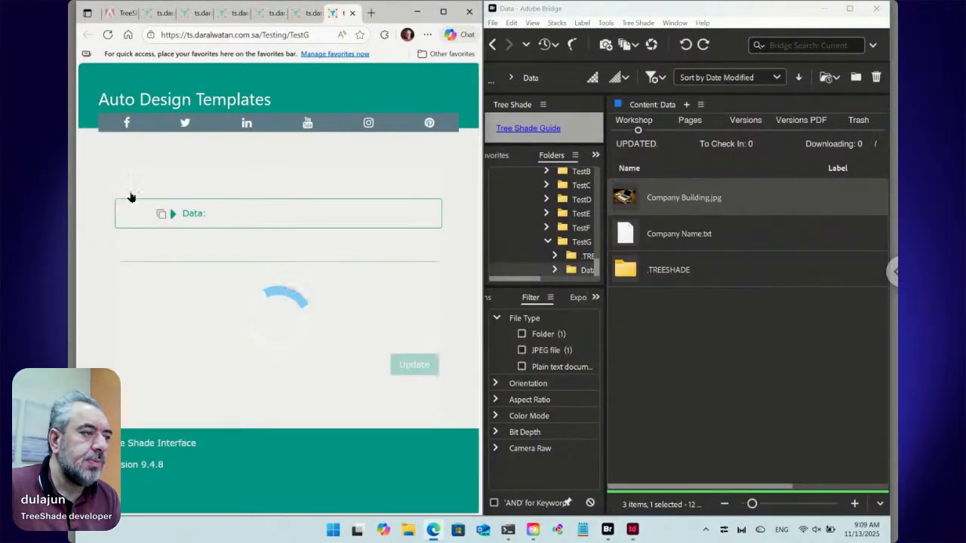
left_click(173, 214)
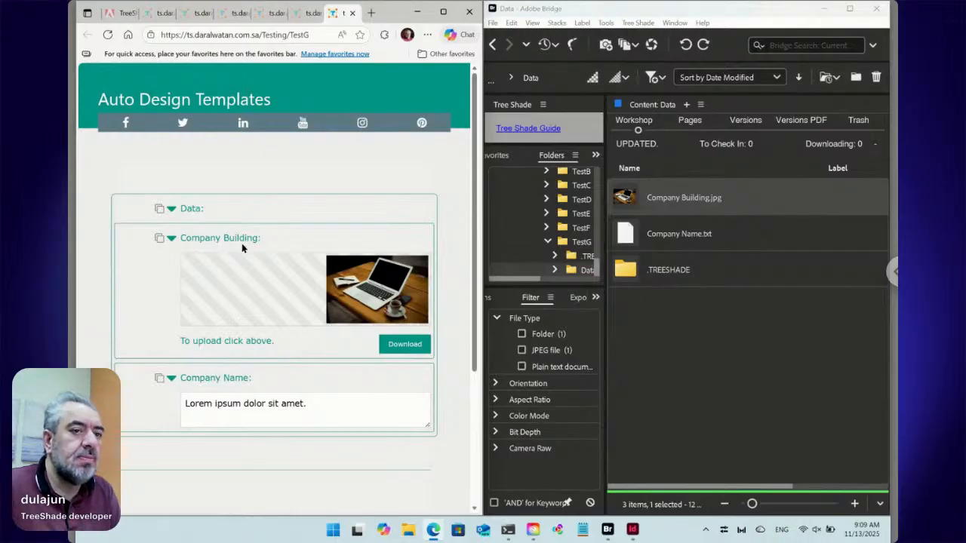
left_click(364, 287)
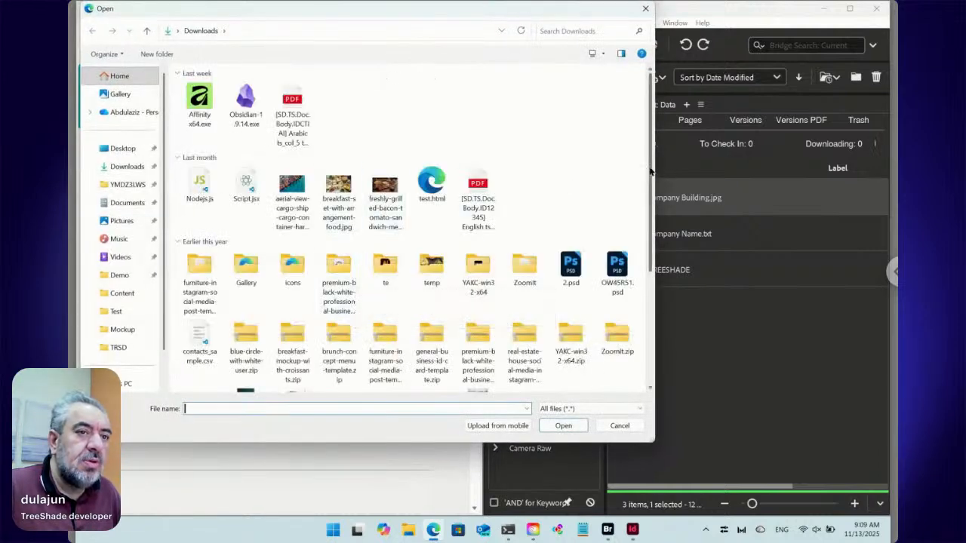
scroll(646, 319, "down", 1)
scroll(646, 319, "down", 2)
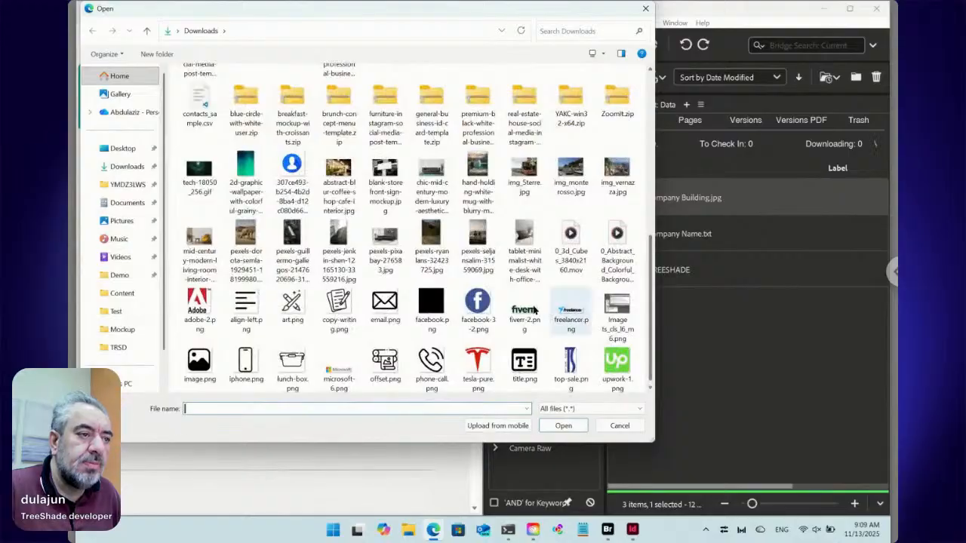
left_click(200, 243)
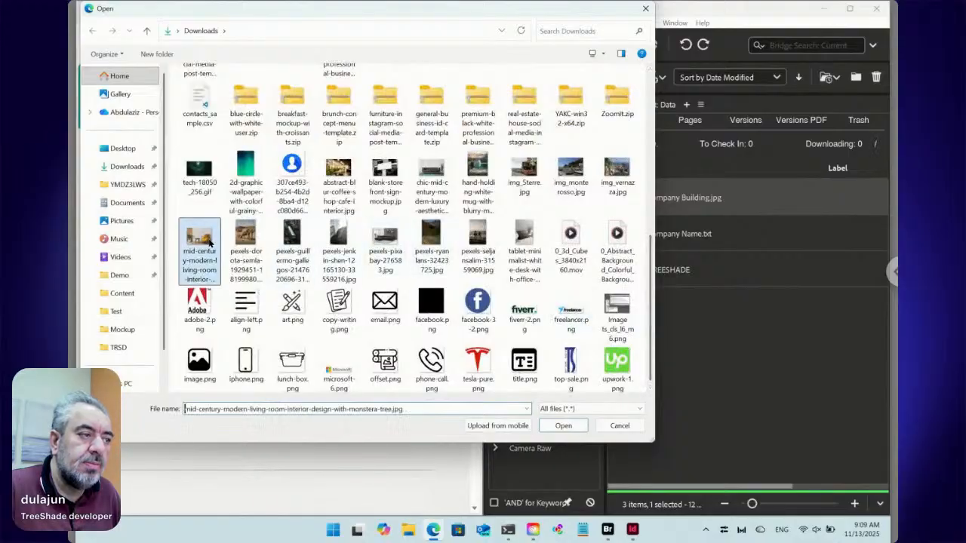
left_click(563, 426)
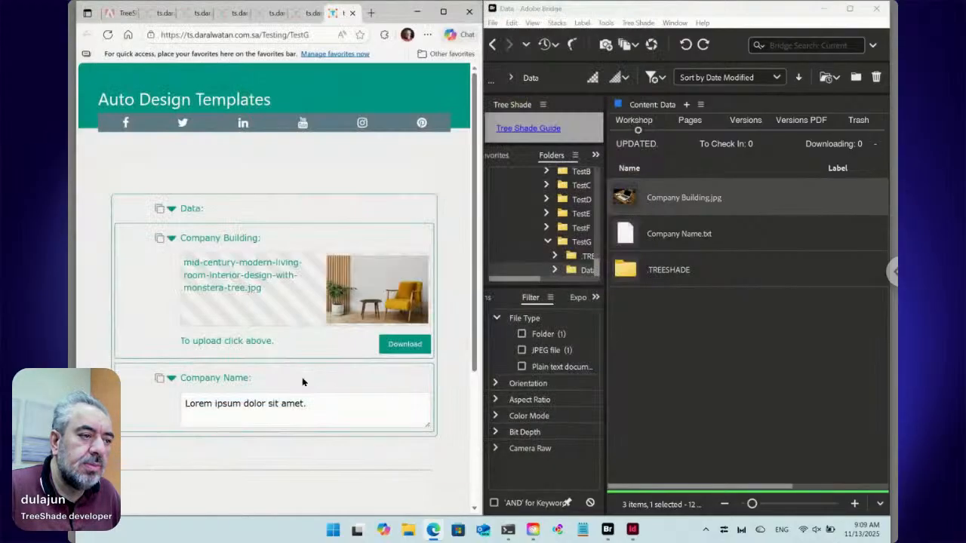
Replace the Company Name text with "New text here." and submit the form update
left_click(241, 406)
key("ctrl+a")
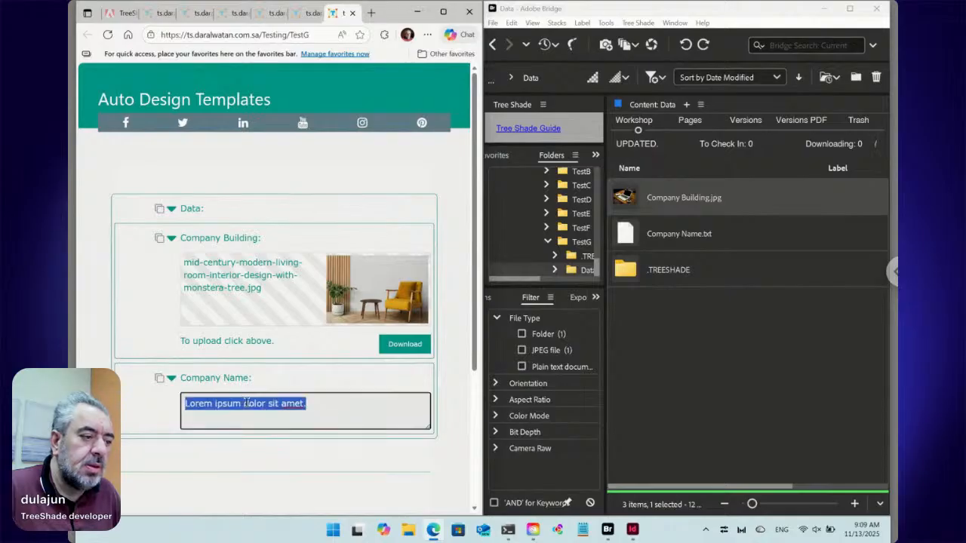
type("New ")
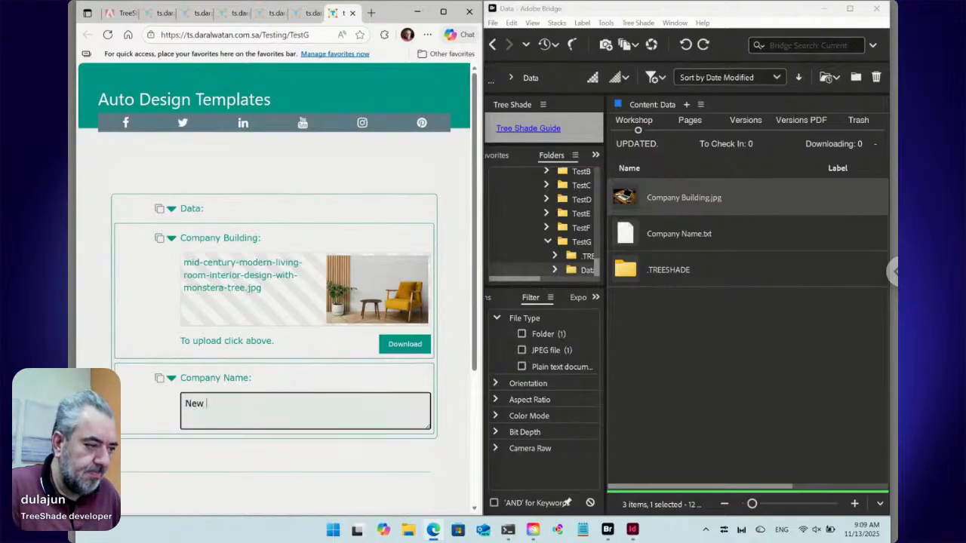
type("text h")
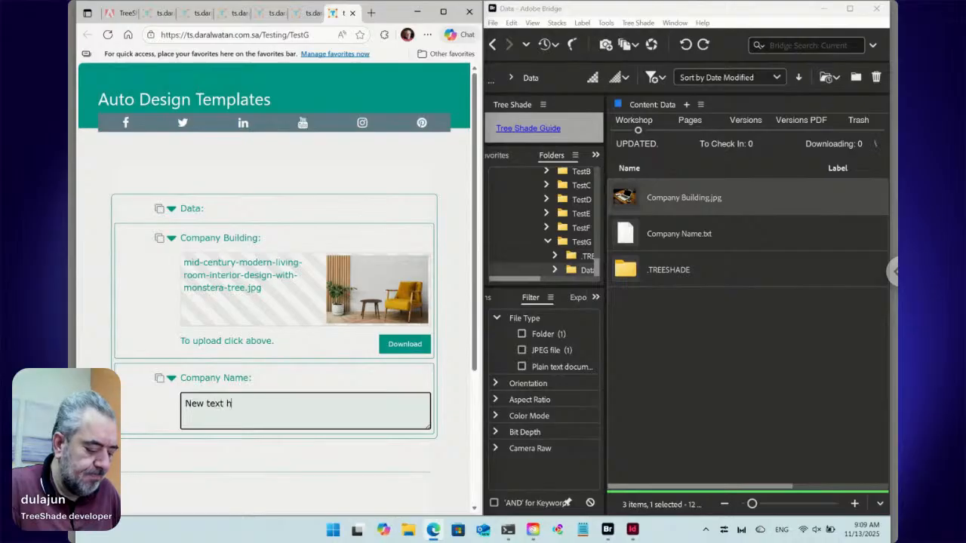
type("ere.")
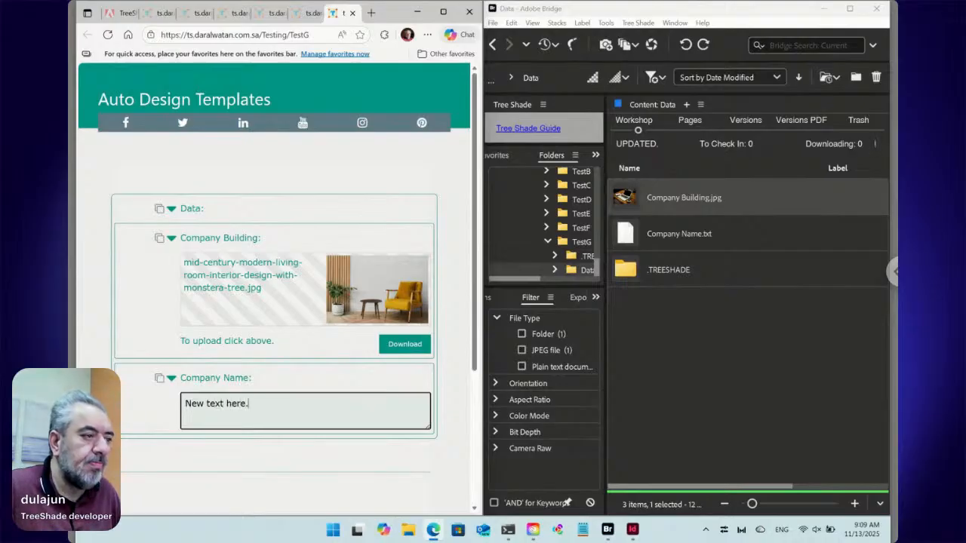
scroll(451, 445, "down", 3)
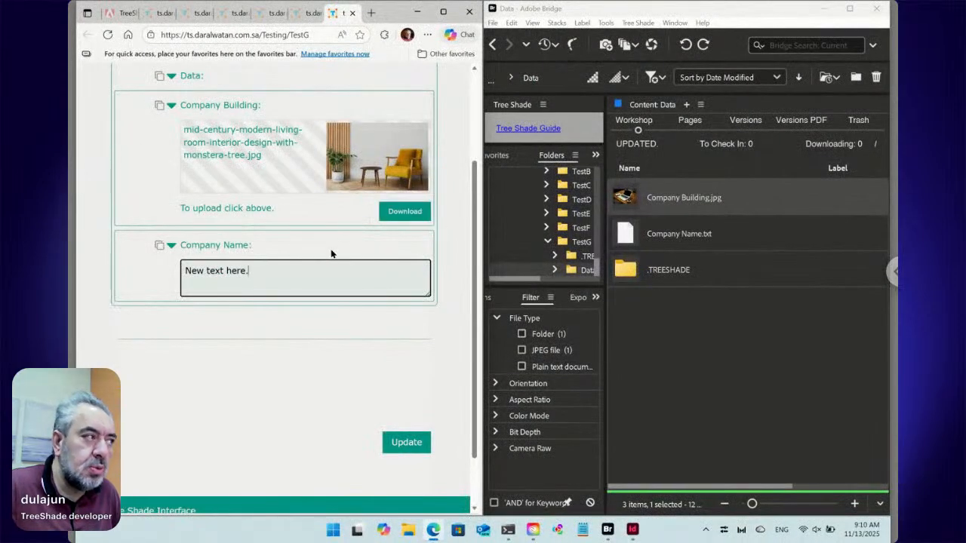
left_click(411, 442)
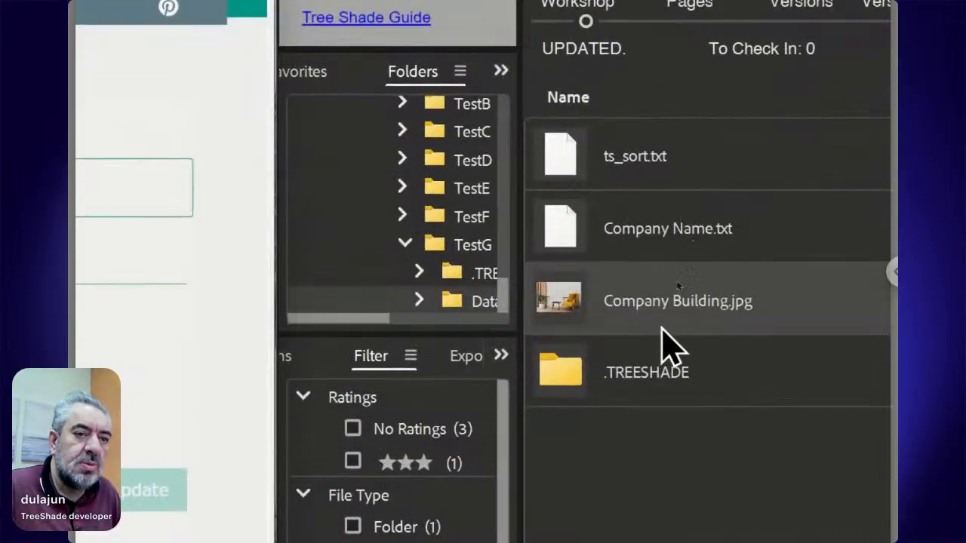
Switch to Bridge and view the content of Company Name.txt, closing it without changes
left_click(662, 235)
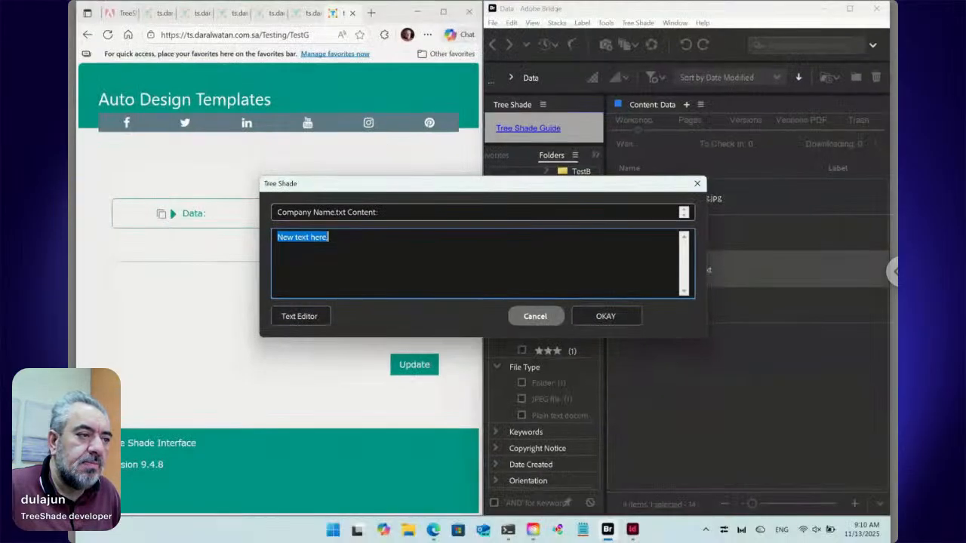
left_click(533, 317)
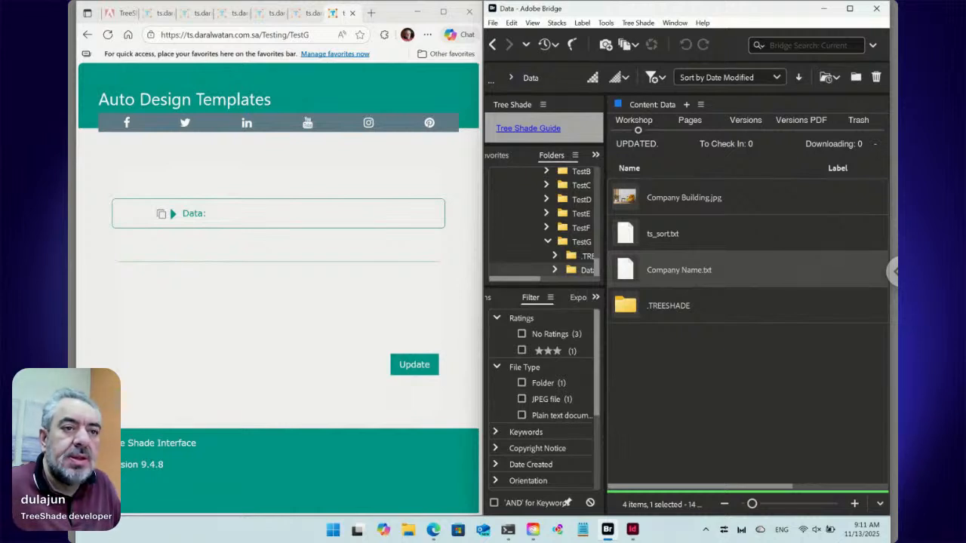
Rename Company Building.jpg in the Data folder to Photo [Company Building].jpg
left_click(682, 201)
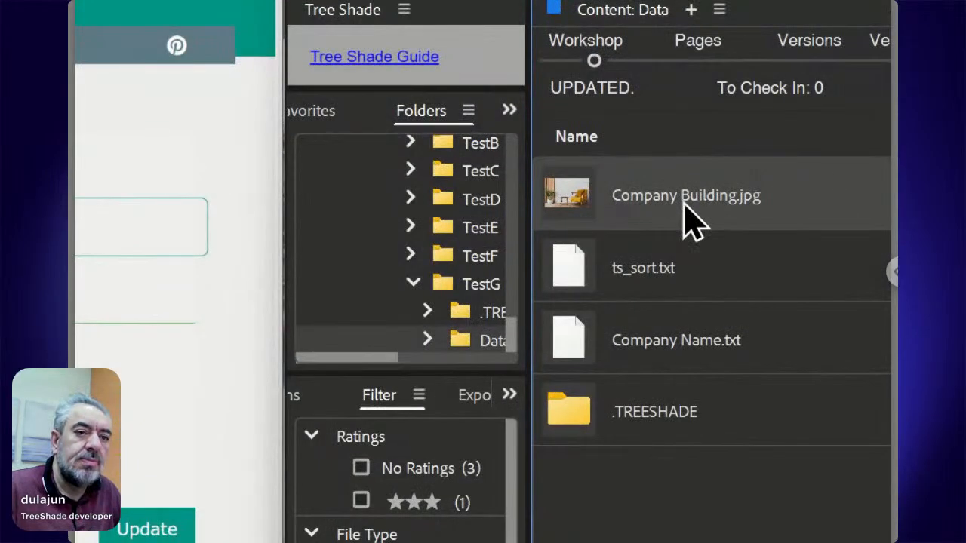
left_click(684, 197)
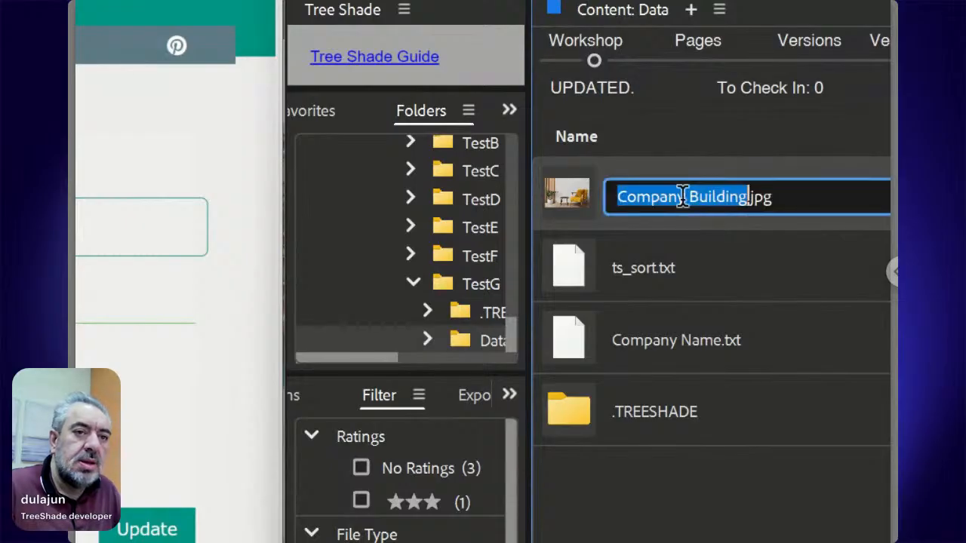
left_click(683, 197)
key("alt+Right")
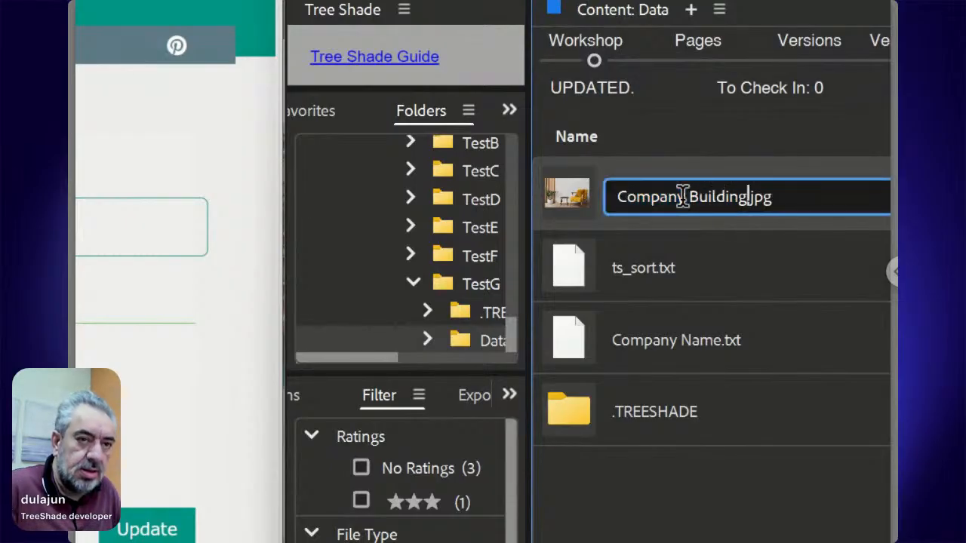
key("Left")
key("Left")
key("Left")
key("Left")
key("Left")
key("Left")
key("Left")
key("Left")
key("Left")
key("Left")
key("Left")
key("Left")
key("Left")
key("Left")
key("Left")
key("Left")
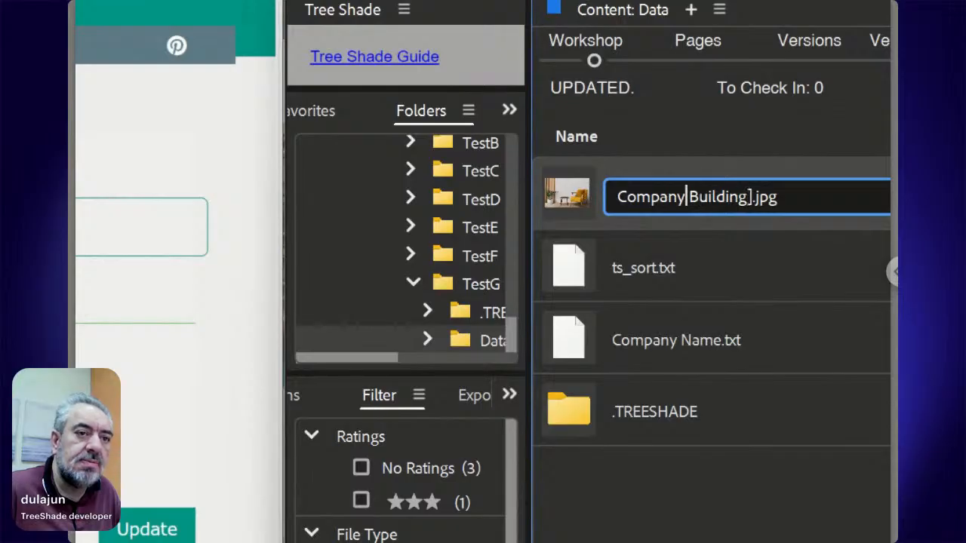
type("[")
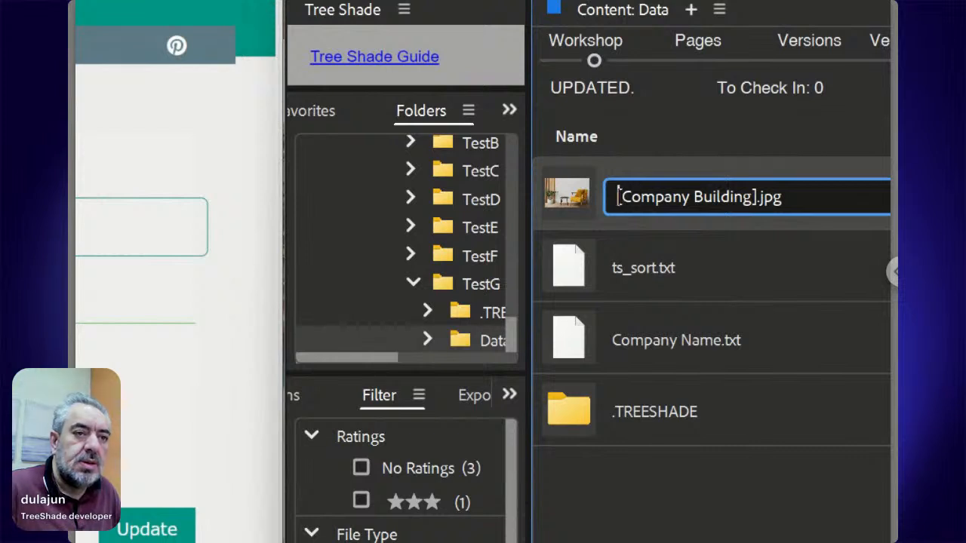
key("Left")
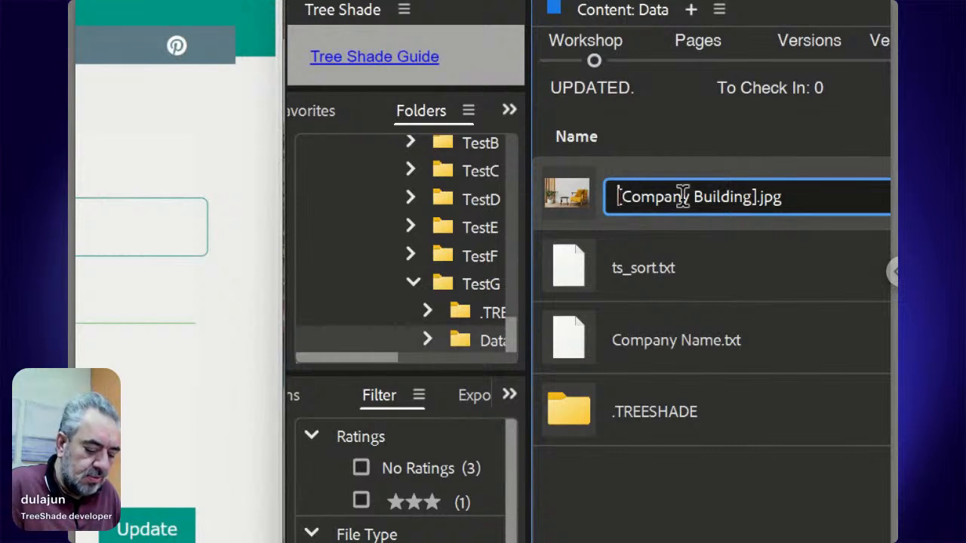
type("Photo")
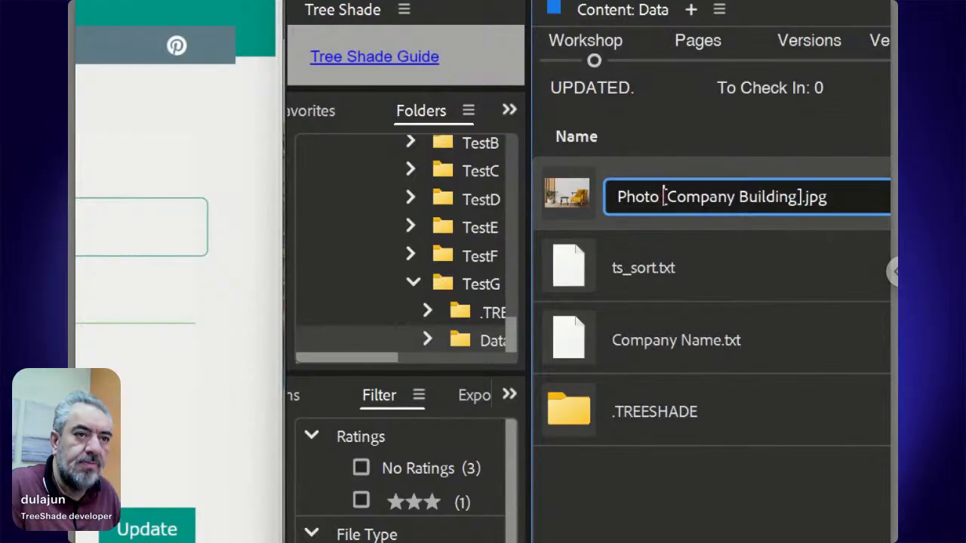
key("Return")
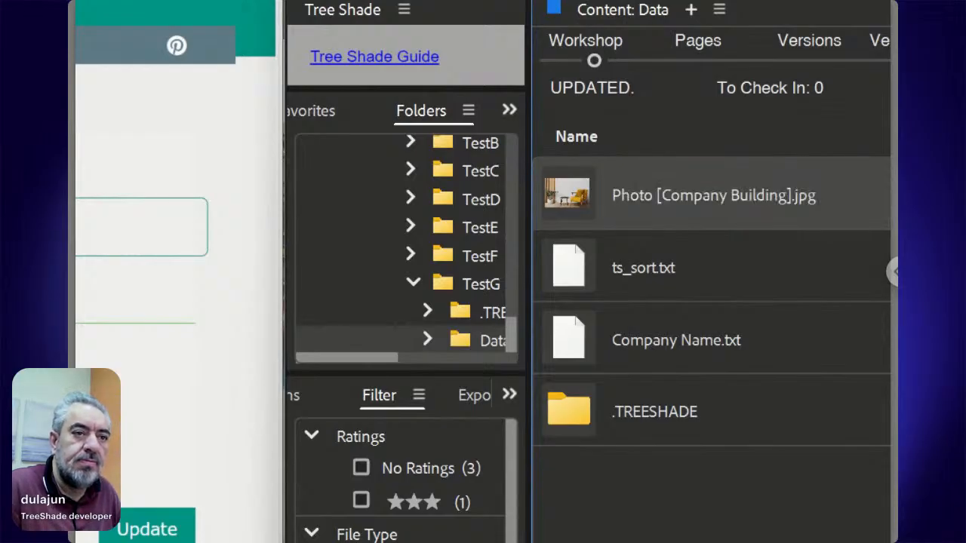
Rename Company Name.txt in the Data folder to Text [Company Name].txt
left_click(669, 347)
left_click(669, 344)
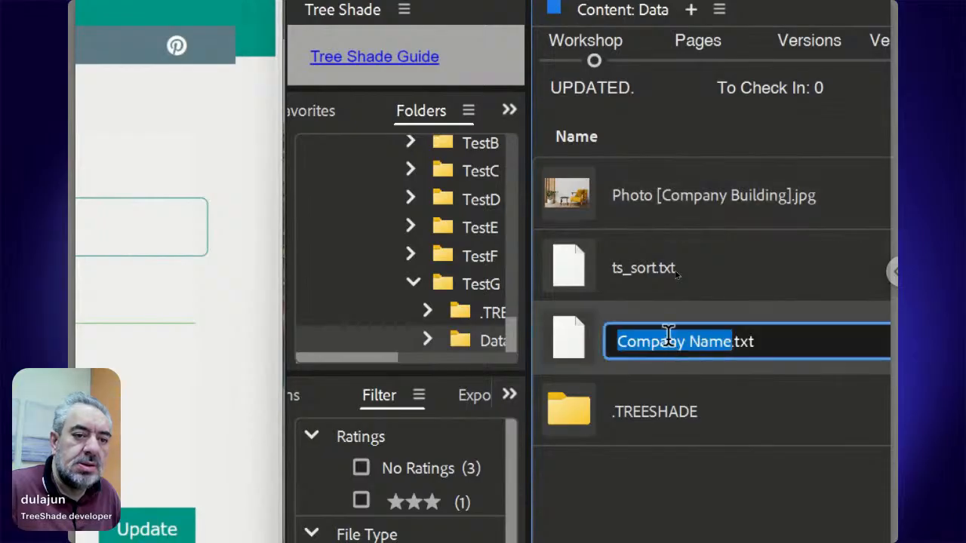
key("Home")
type("Text")
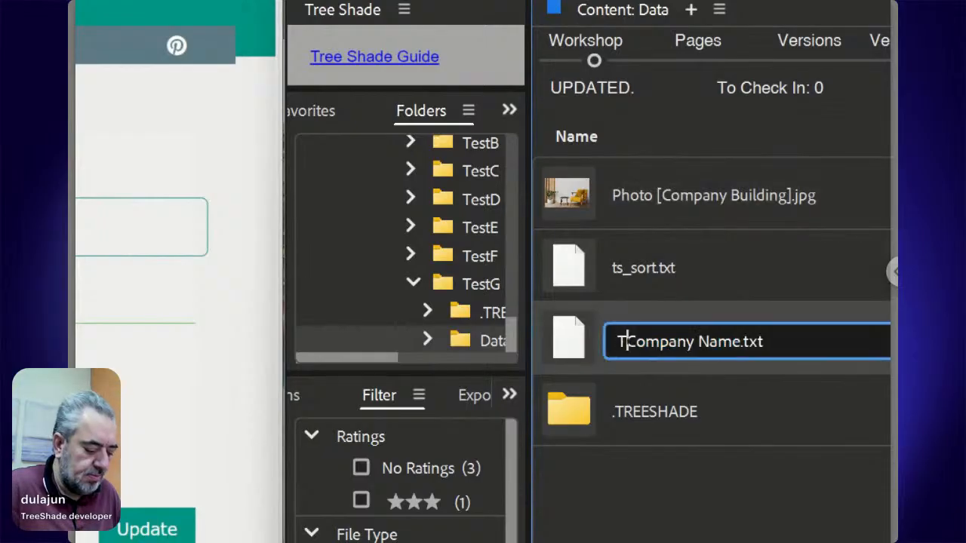
type(" [")
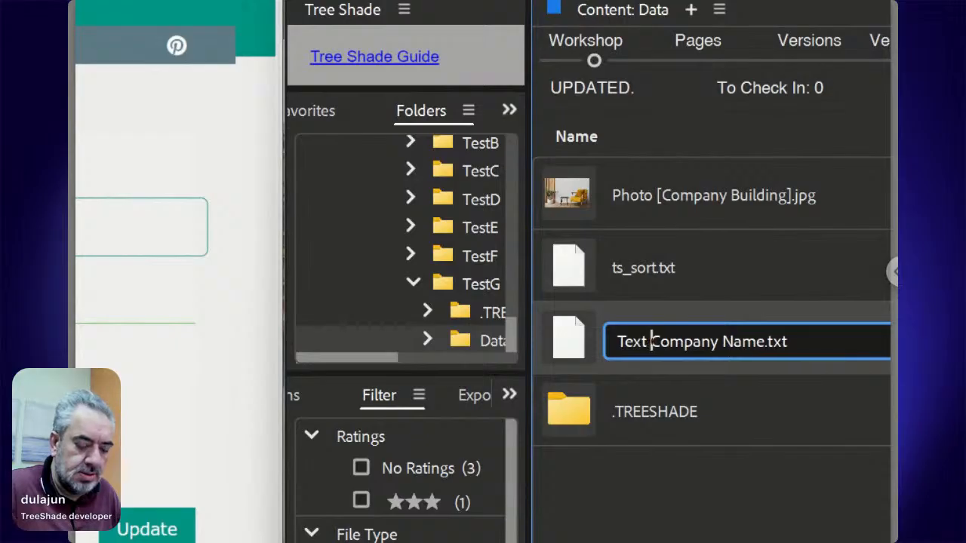
key("Right")
key("Right")
key("Right")
key("Right")
key("Right")
key("Right")
key("Right")
key("Right")
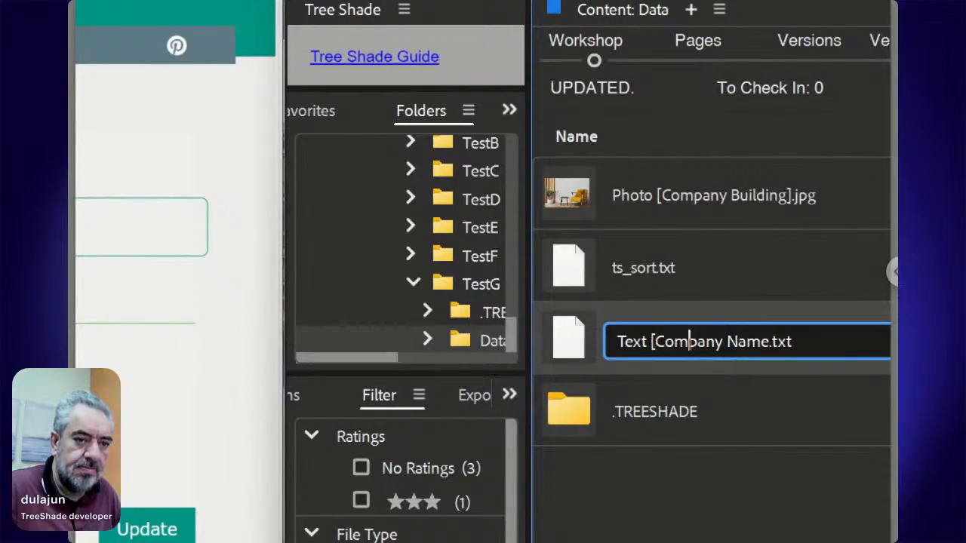
key("Right")
key("Right")
key("Right")
key("Right")
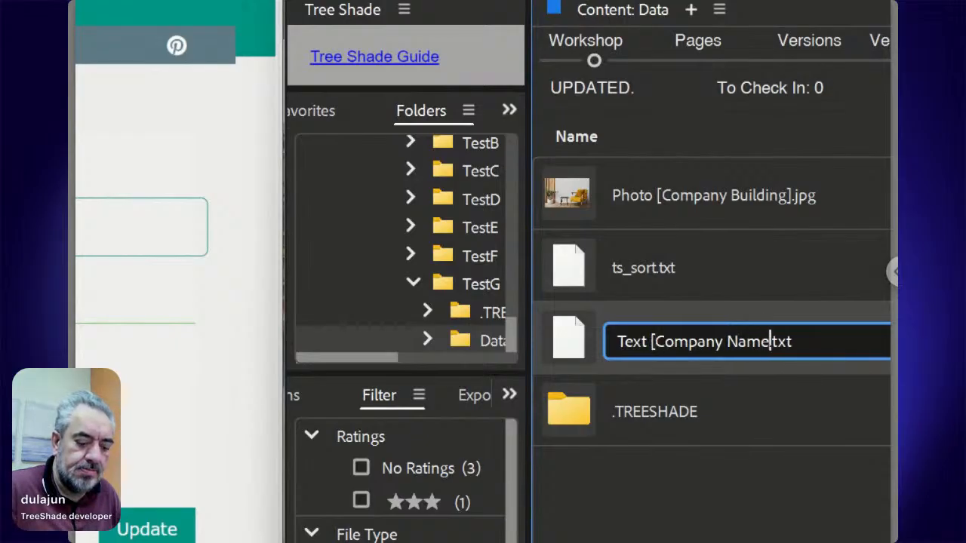
type("]")
key("Return")
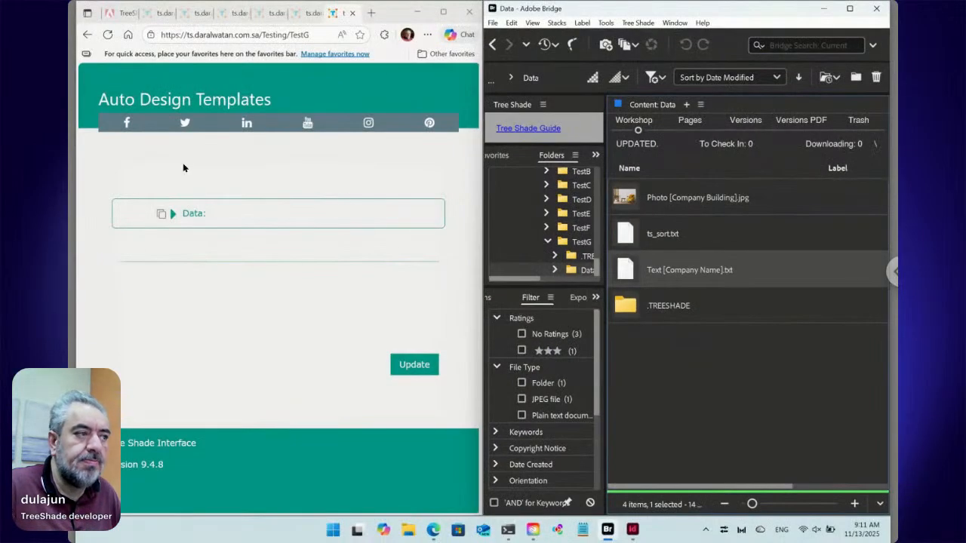
Reload the form in the browser, expand Data, and change the Company Building label to Yellow Chair
left_click(108, 36)
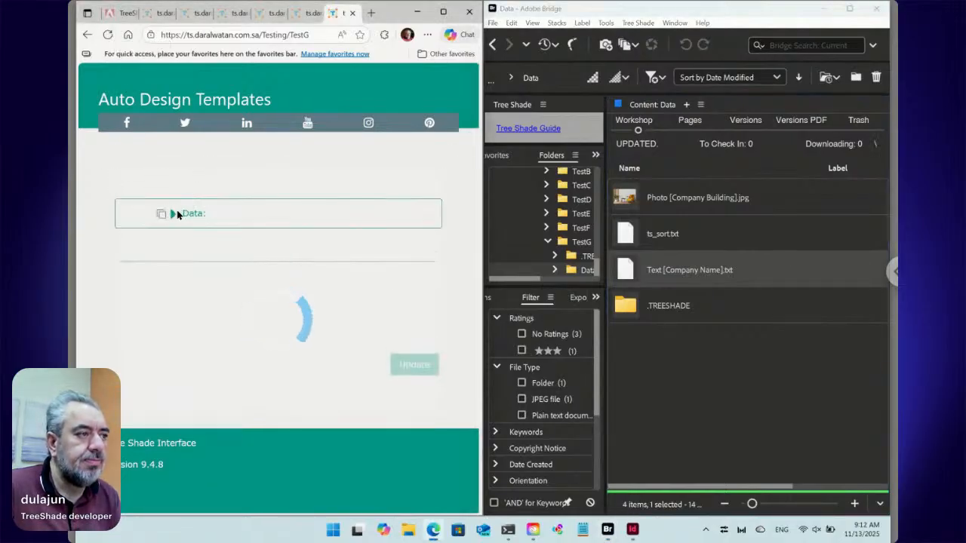
left_click(174, 215)
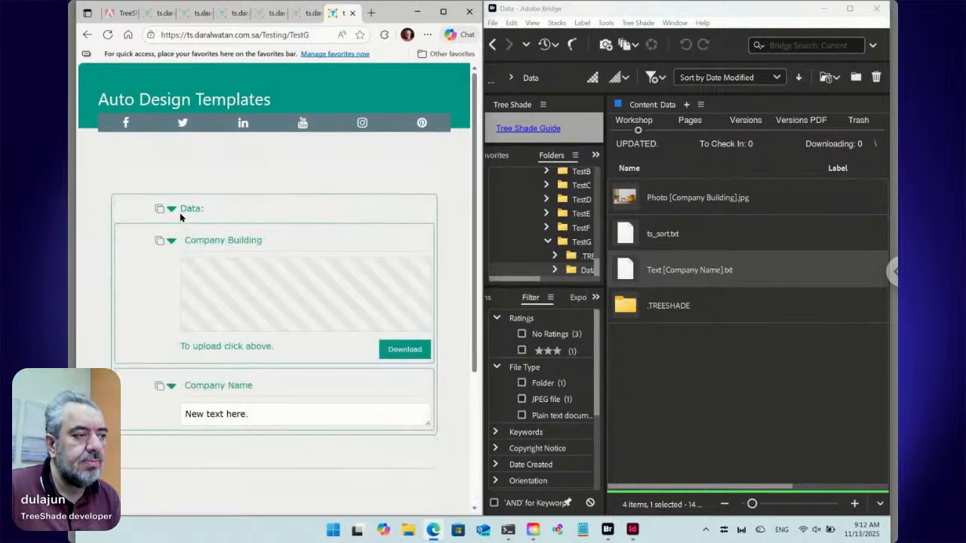
left_click(213, 240)
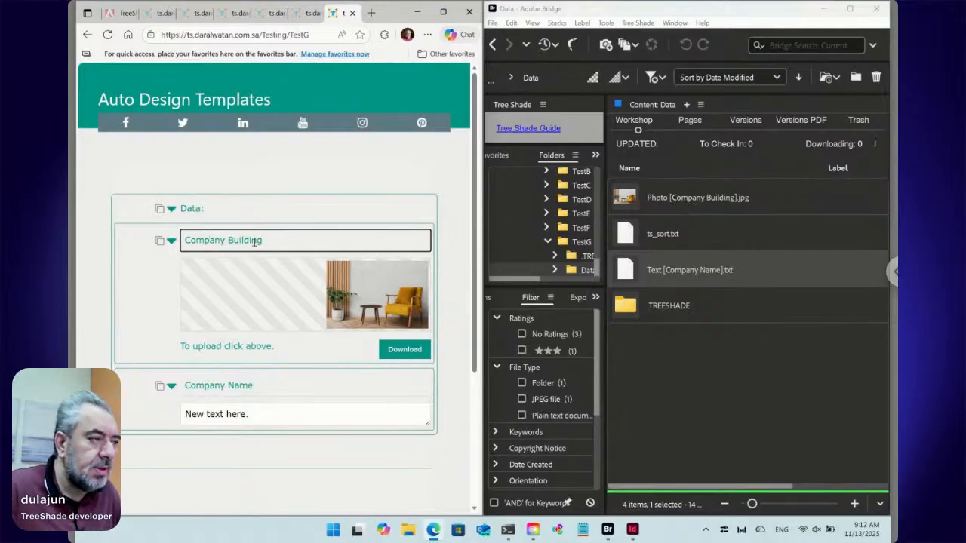
left_click_drag(265, 240, 177, 235)
type("Y")
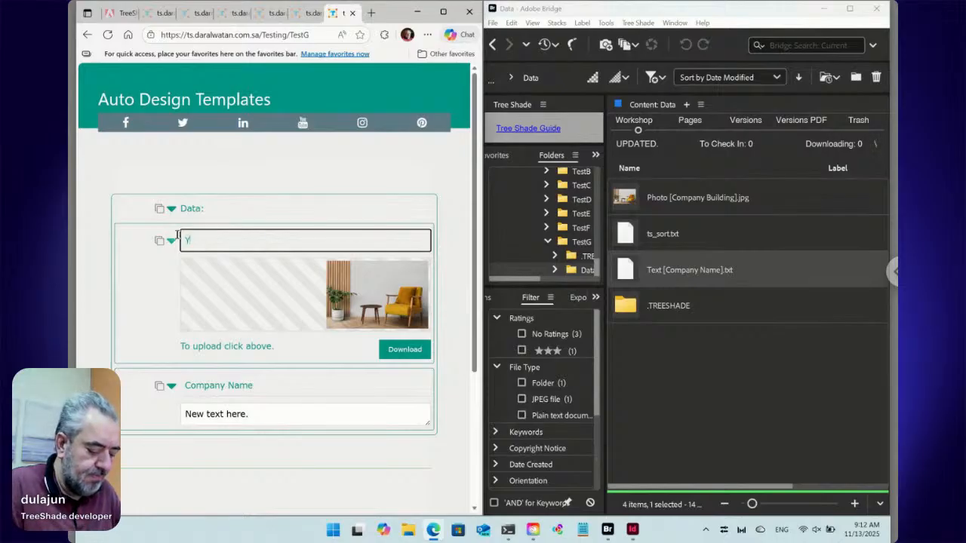
type("ellow C")
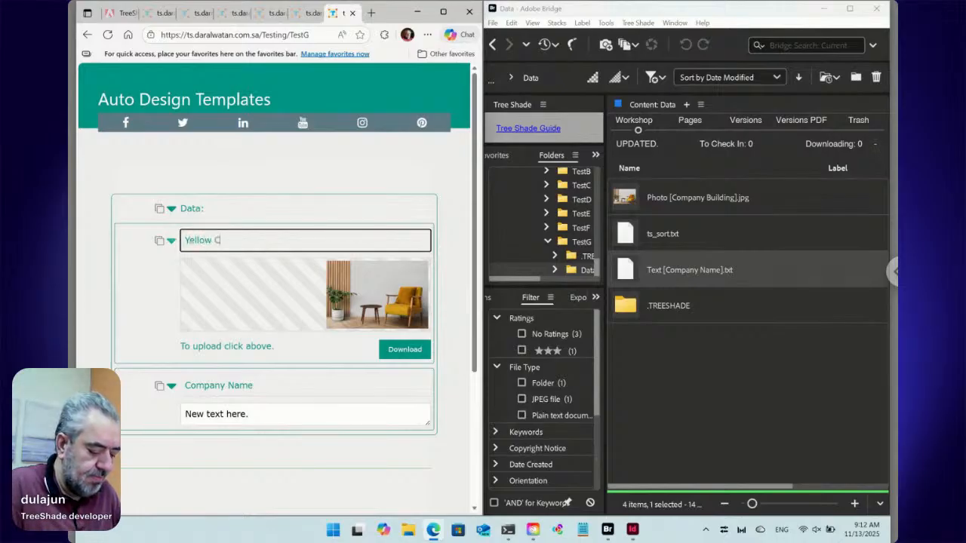
type("hair")
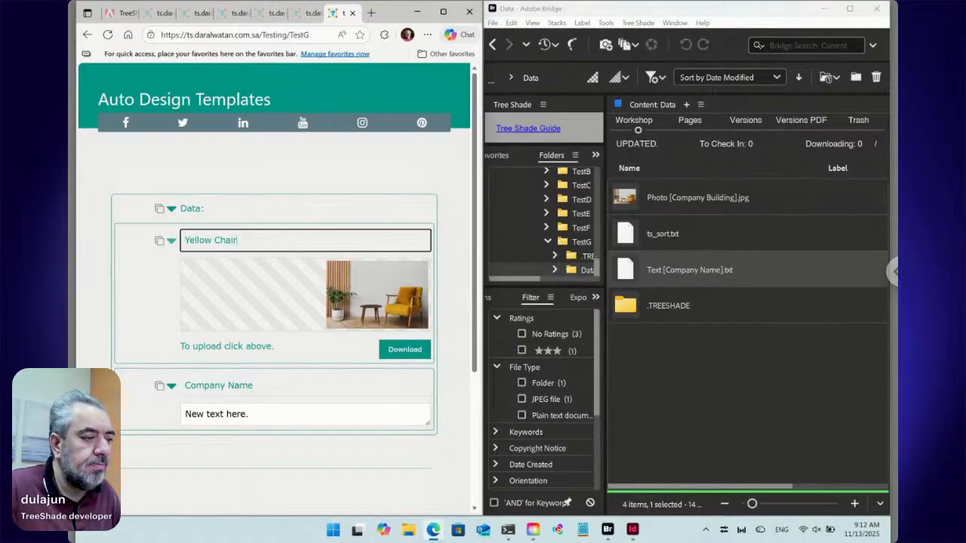
Change the Company Name label to Description and submit the form update
left_click(240, 391)
key("ctrl+a")
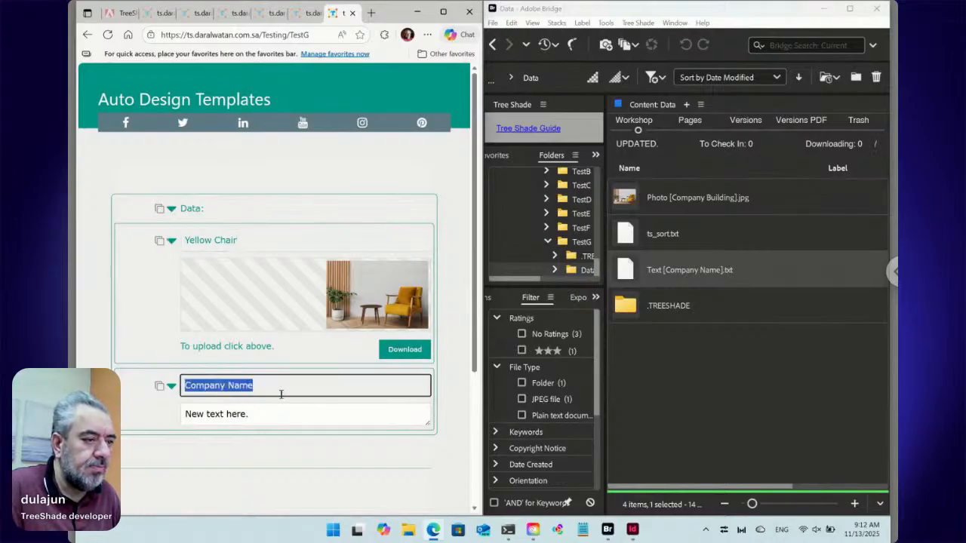
type("Des")
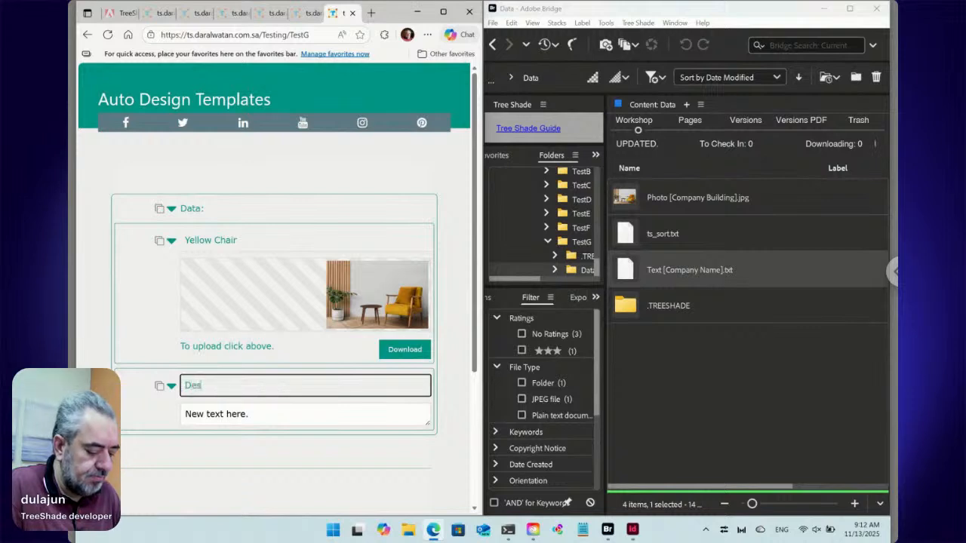
type("cription")
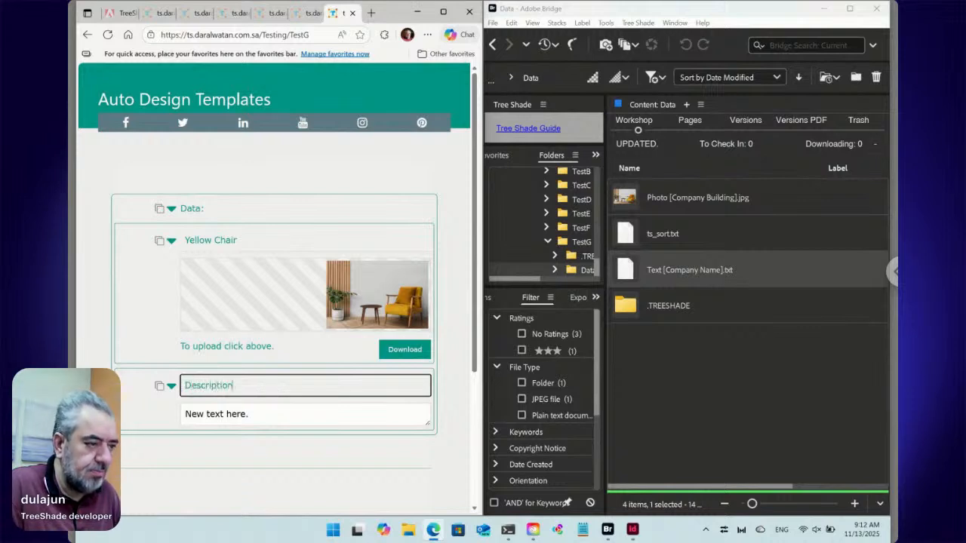
left_click(446, 424)
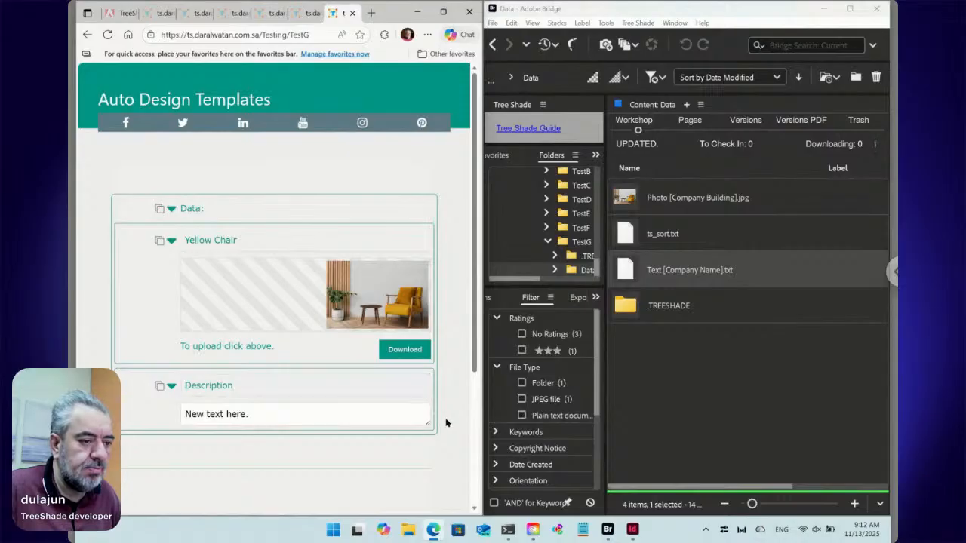
scroll(446, 423, "down", 2)
left_click(405, 417)
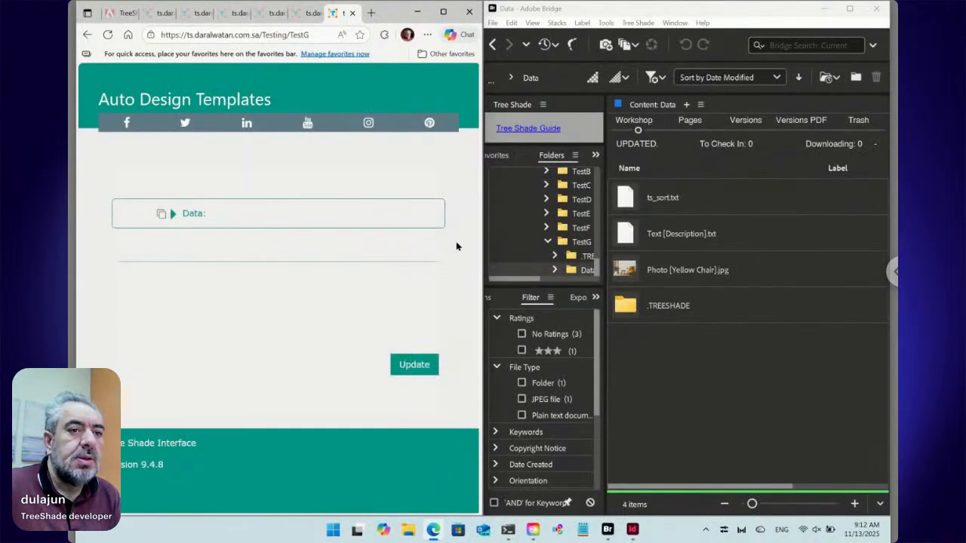
Expand Data in the updated form and select Photo [Yellow Chair].jpg in Bridge to compare the field names
left_click(174, 215)
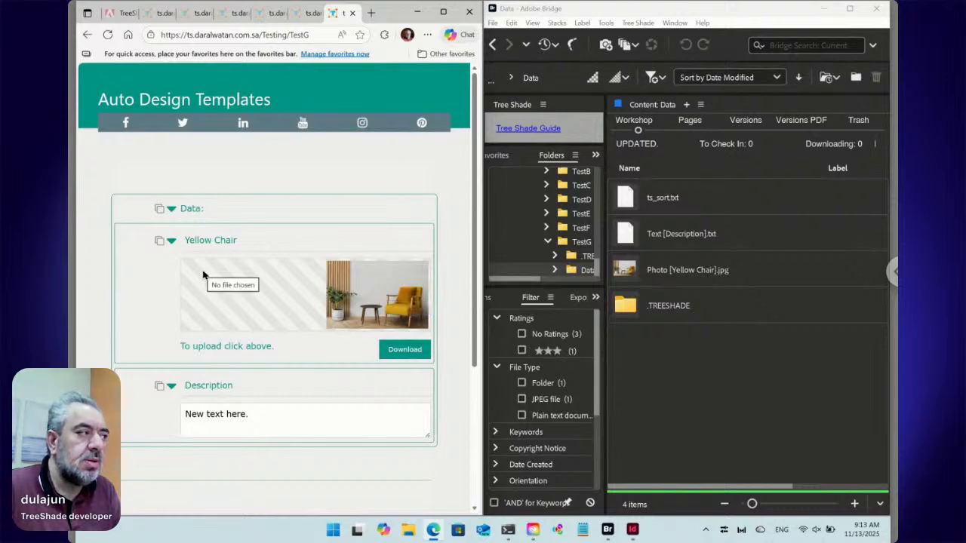
left_click(688, 277)
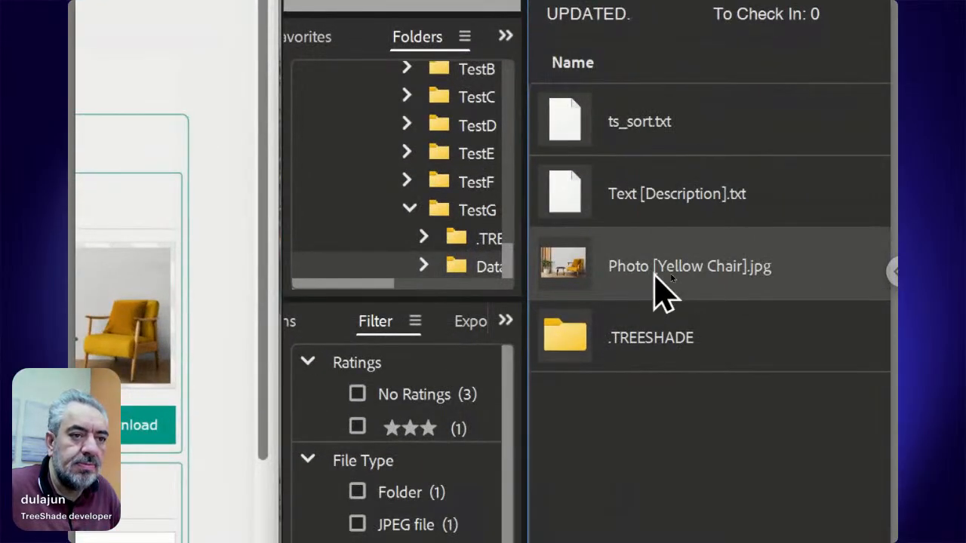
Rename Photo [Yellow Chair].jpg in the Data folder to ID12345 [Yellow Chair].jpg
left_click(670, 274)
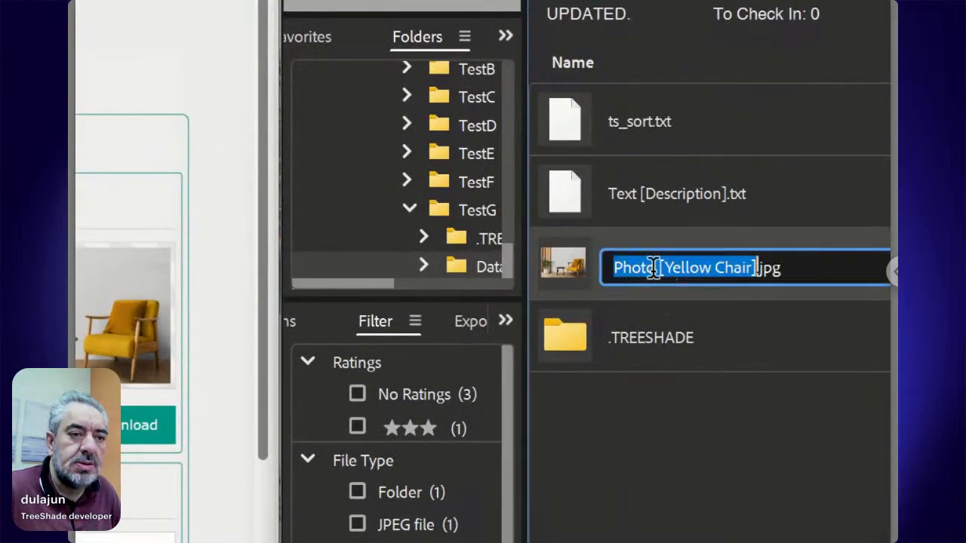
key("Home")
key("shift+Right")
key("shift+Right")
key("shift+Right")
key("shift+Right")
key("shift+Right")
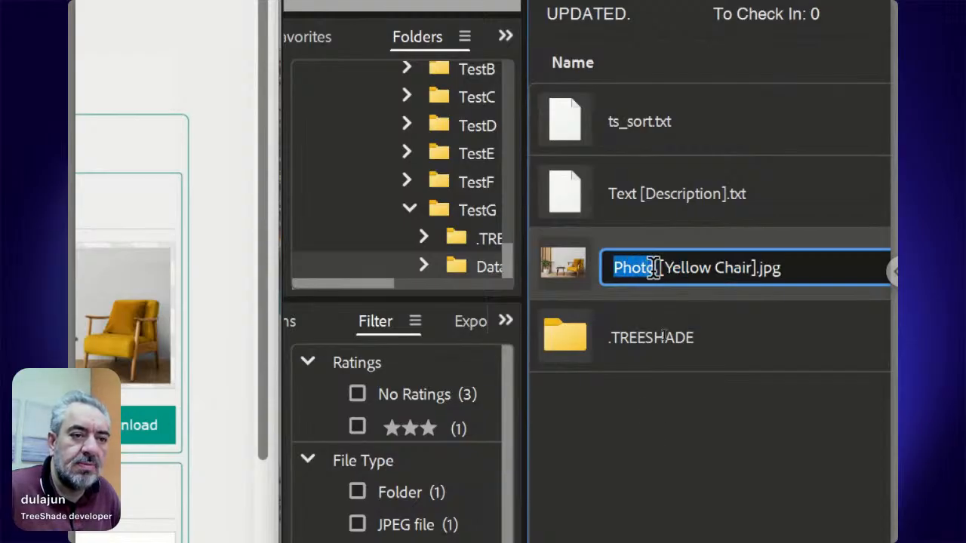
type("ID")
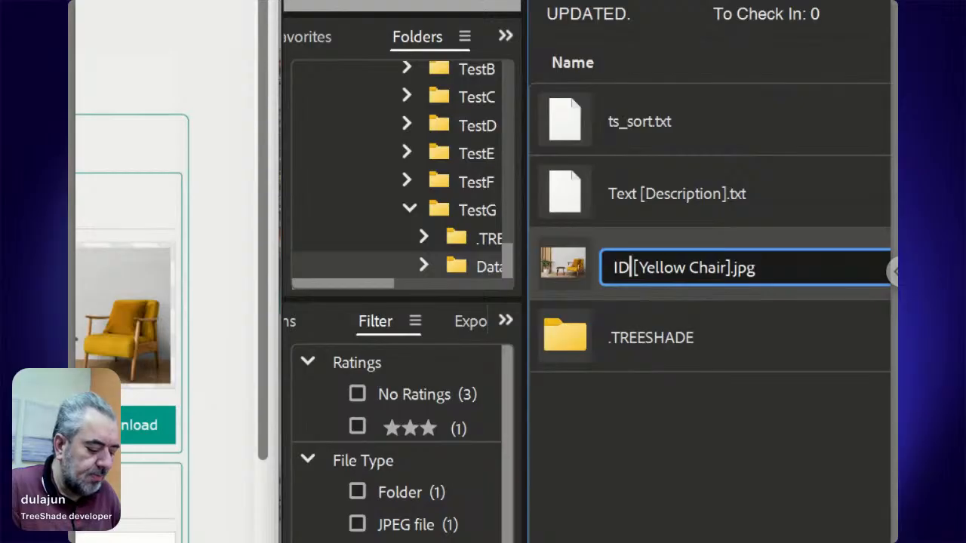
type("12345")
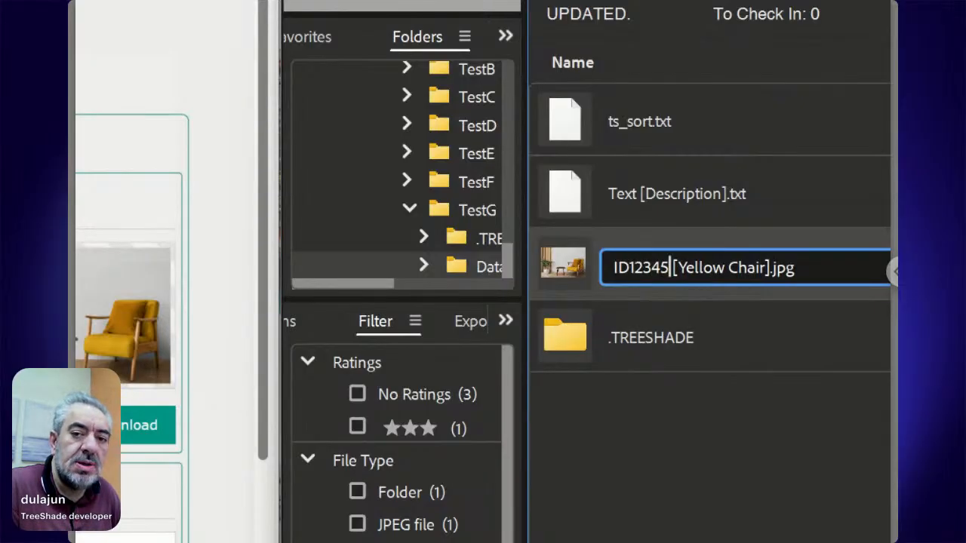
key("Return")
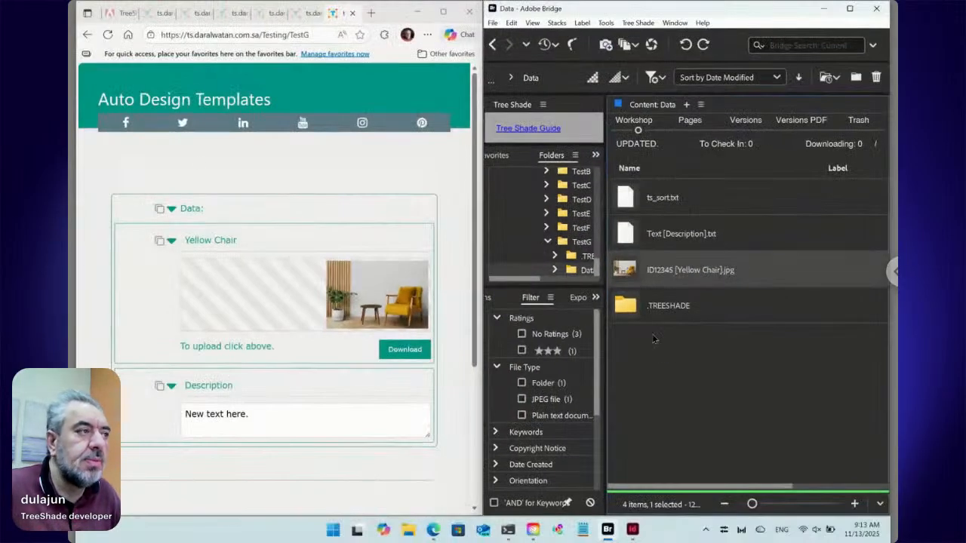
Reload the browser form, expand Data, and upload five images from mid-century-modern-living-room through pexels-pixabay-276583.jpg into the Yellow Chair field
left_click(108, 35)
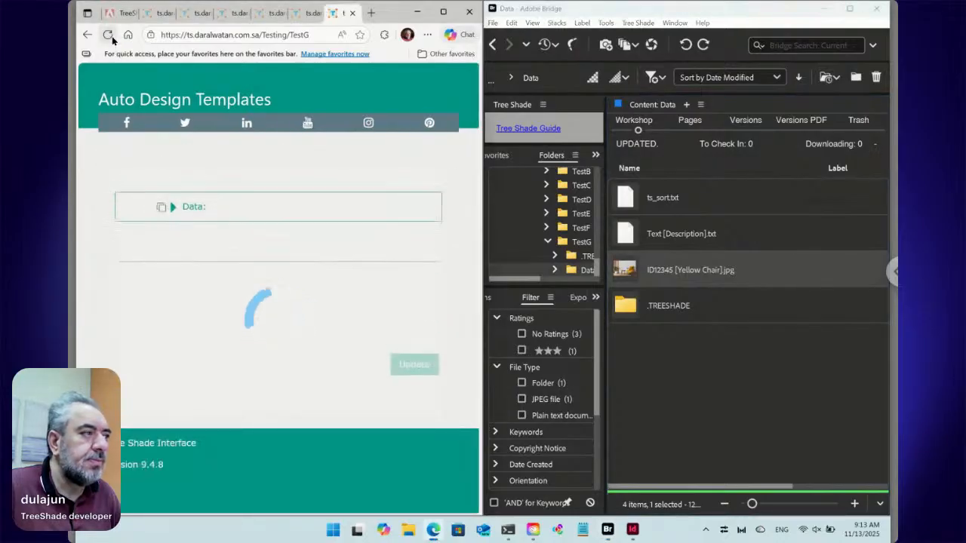
left_click(173, 214)
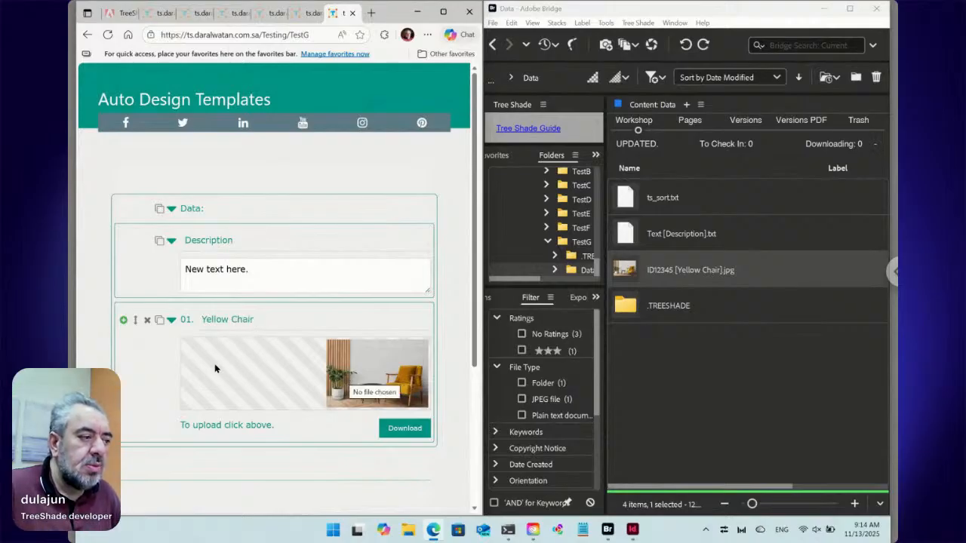
left_click(341, 366)
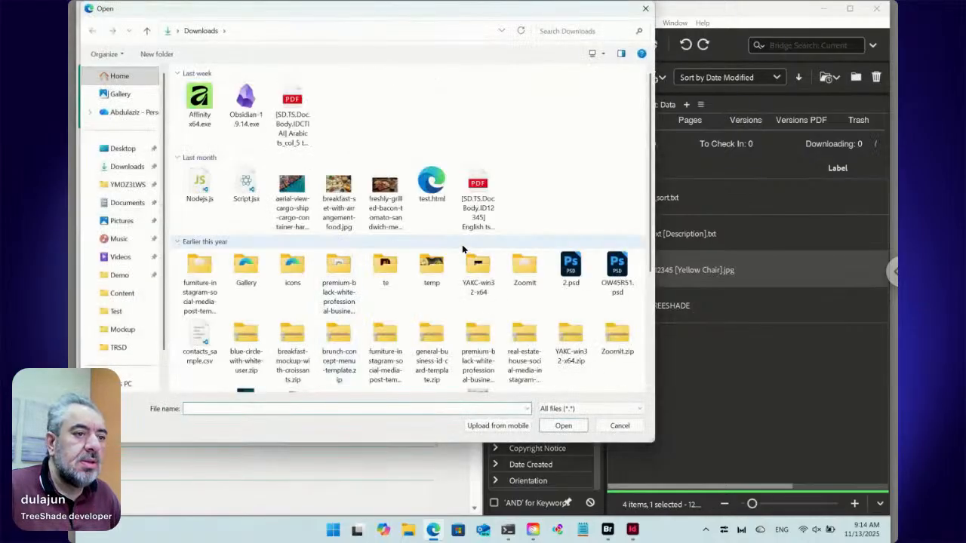
scroll(460, 246, "down", 3)
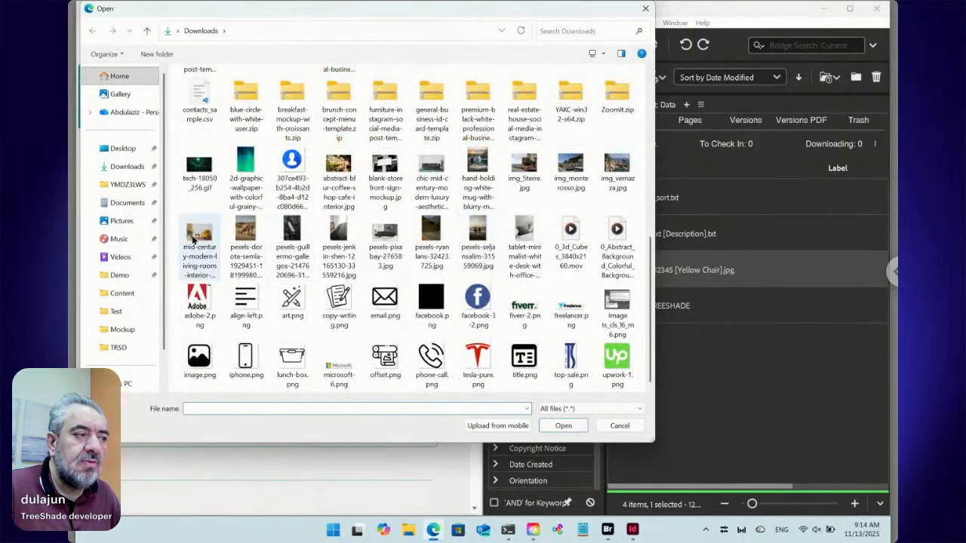
left_click_drag(223, 240, 381, 245)
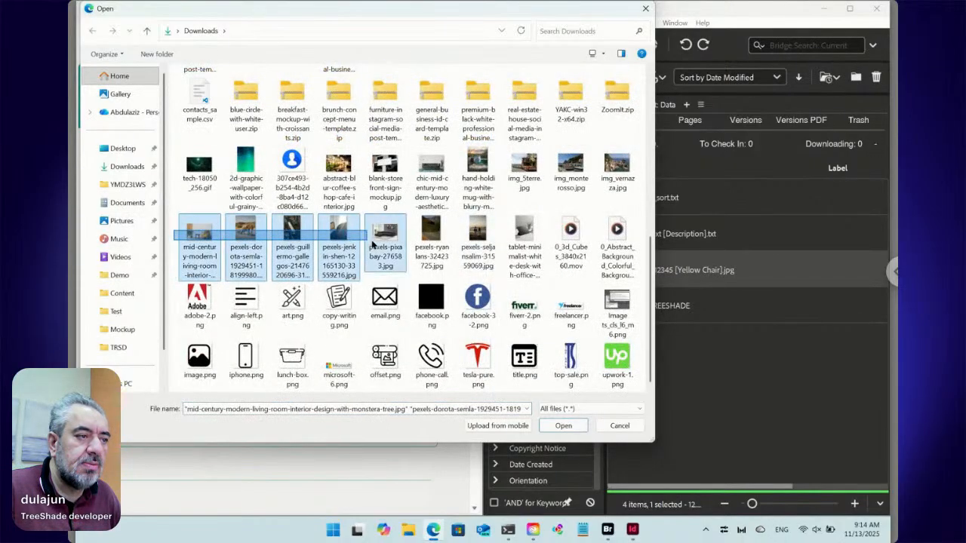
left_click(563, 425)
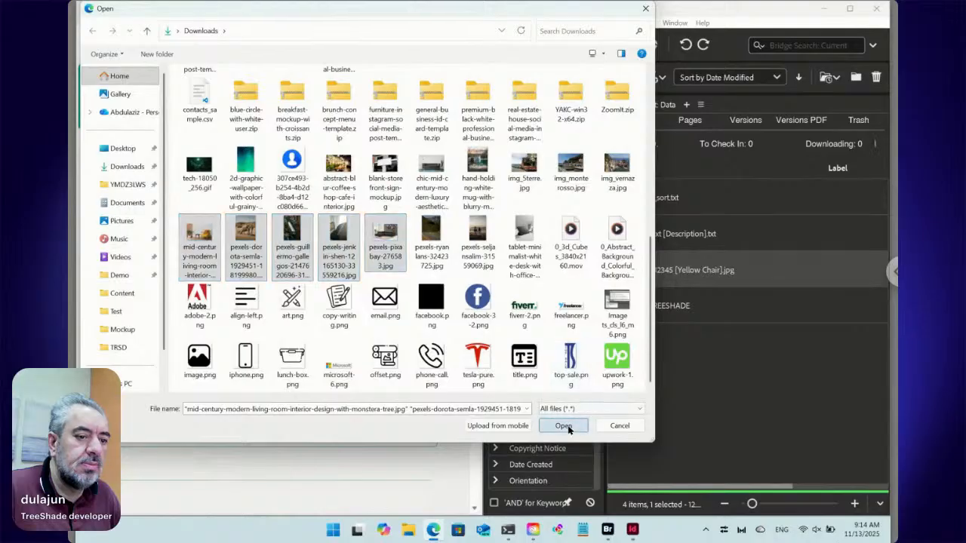
Review the added image entries and shorten the label of entry 01 to century-modern
scroll(254, 360, "down", 4)
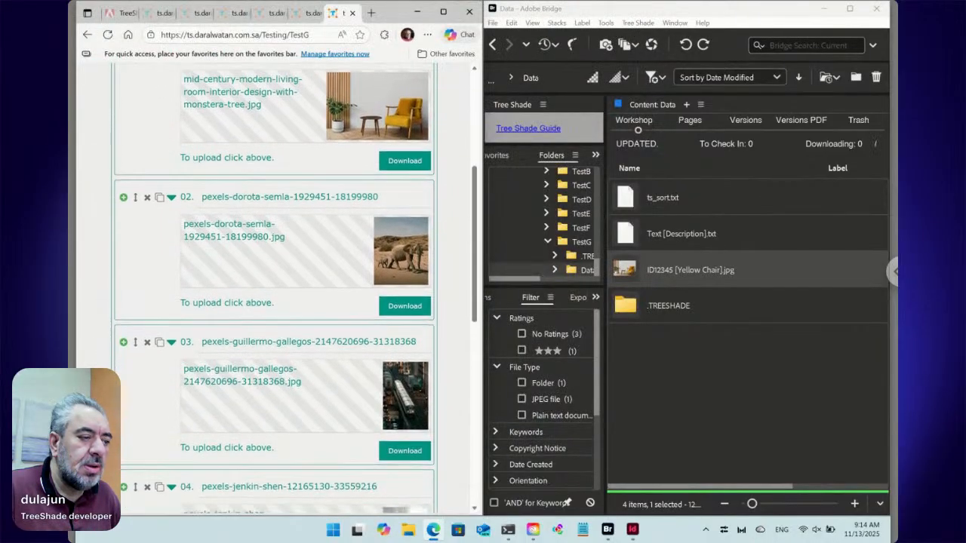
scroll(294, 287, "down", 3)
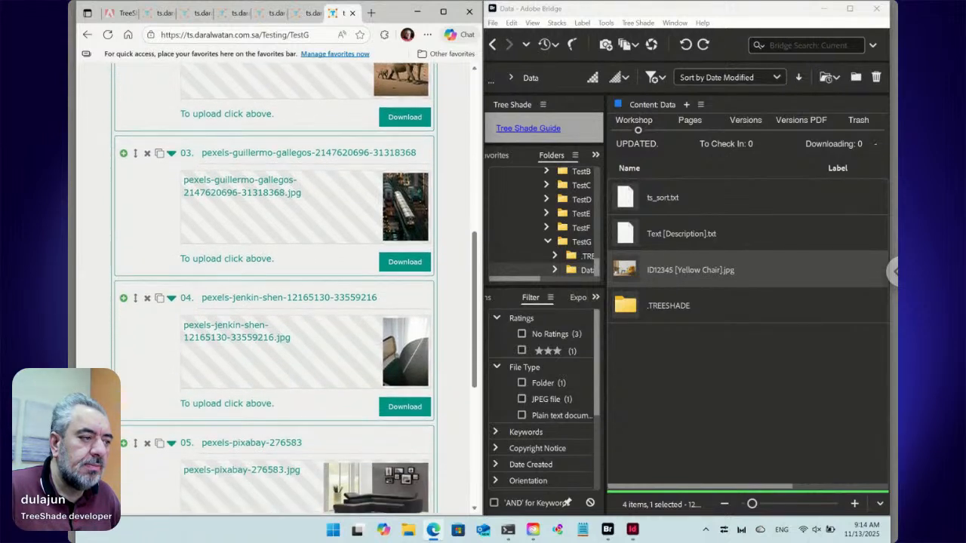
scroll(294, 288, "up", 3)
scroll(294, 287, "up", 2)
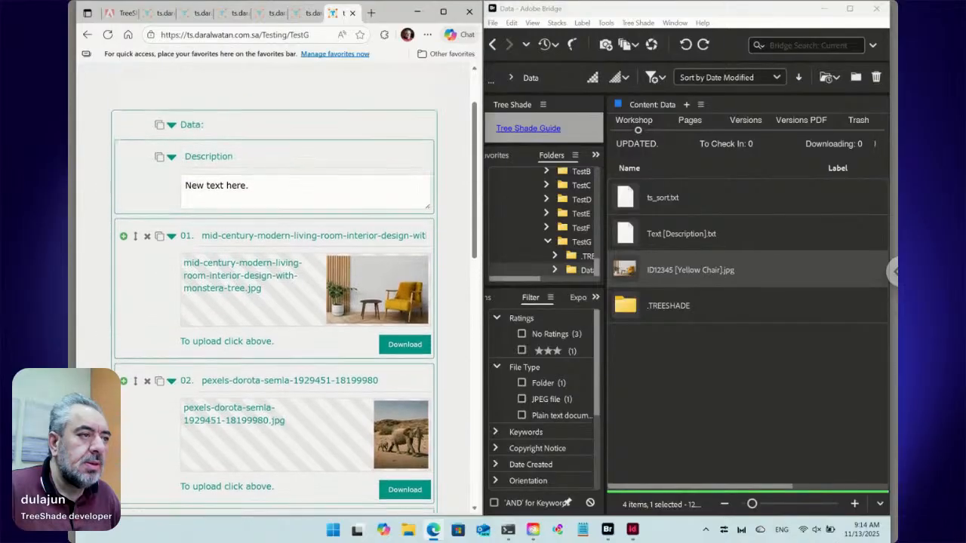
left_click(276, 235)
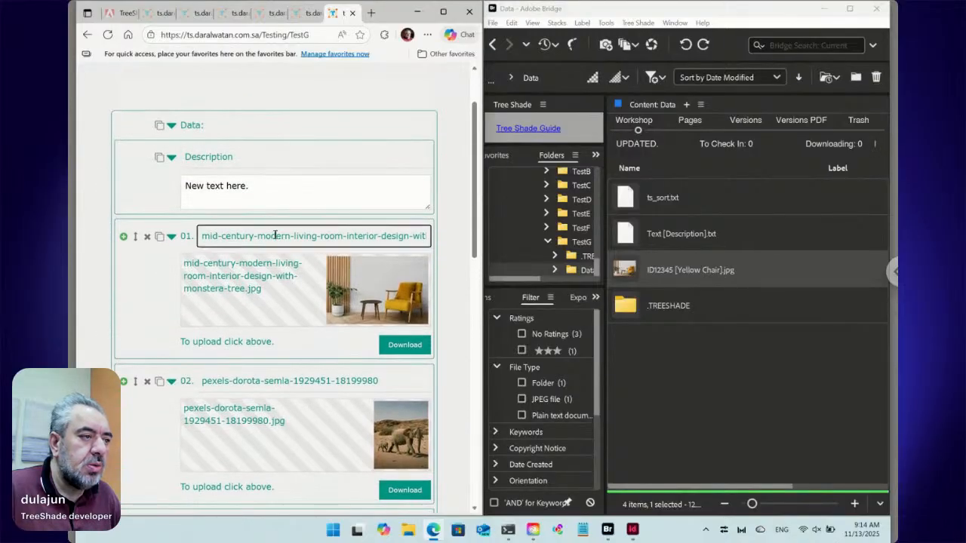
double_click(208, 236)
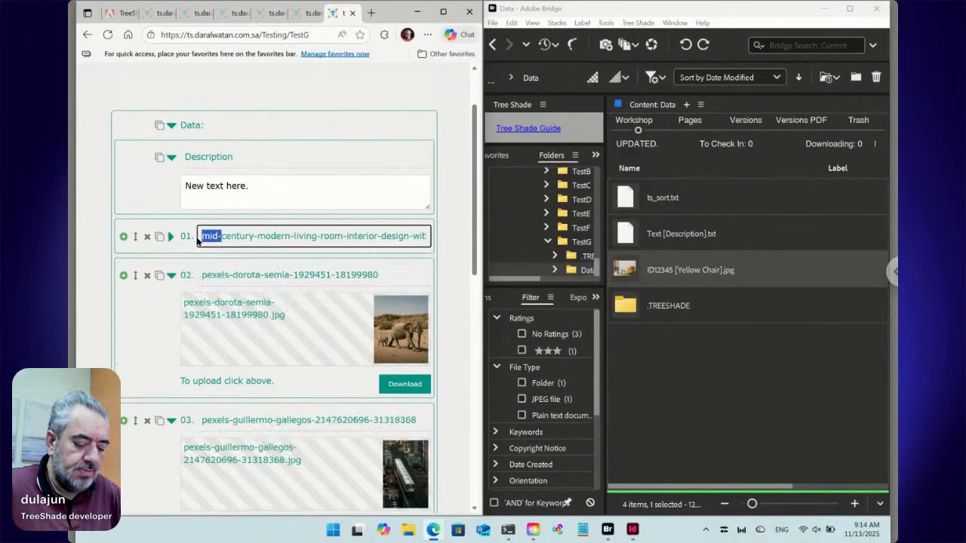
key("Delete")
key("Delete")
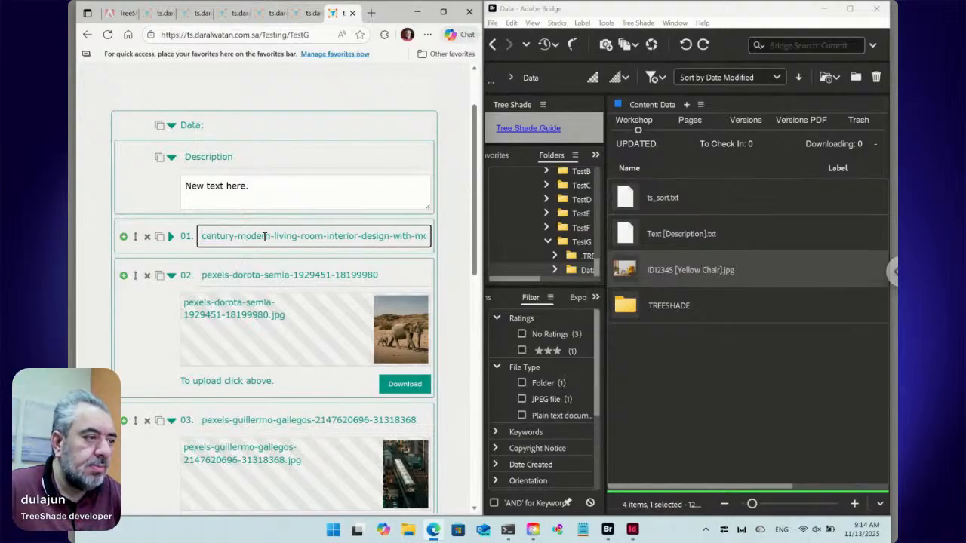
left_click_drag(270, 236, 467, 250)
key("Delete")
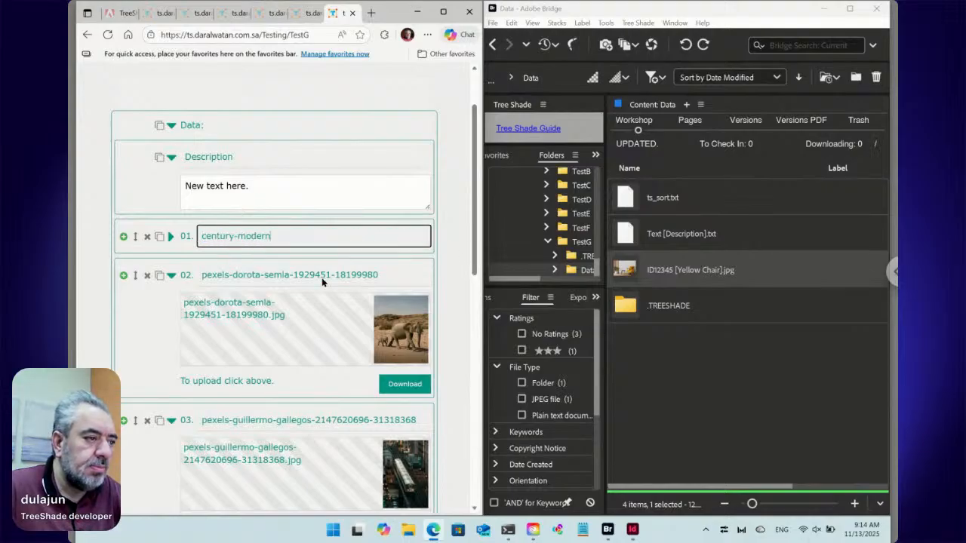
Remove the trailing hyphen and numbers from the labels of image entries 02 and 03
left_click(285, 274)
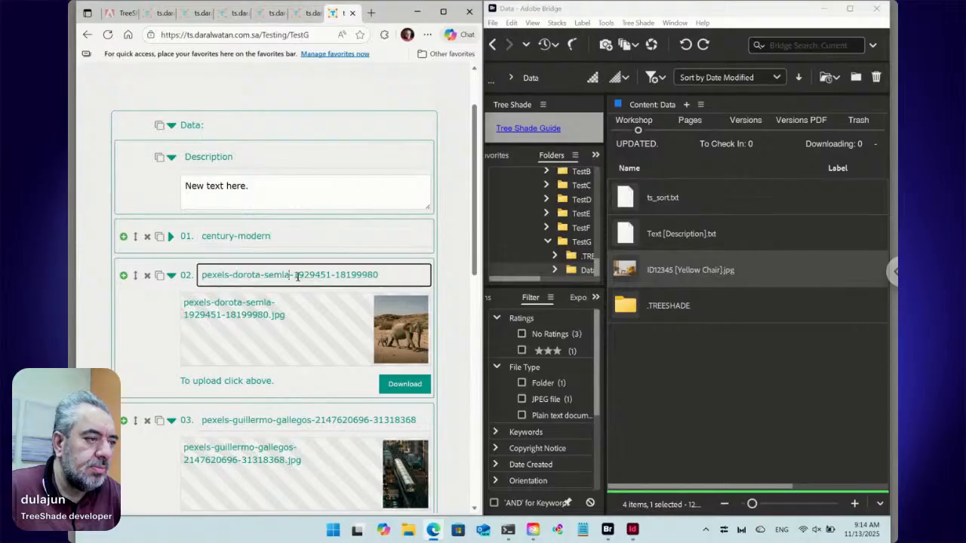
left_click_drag(289, 274, 407, 276)
key("Delete")
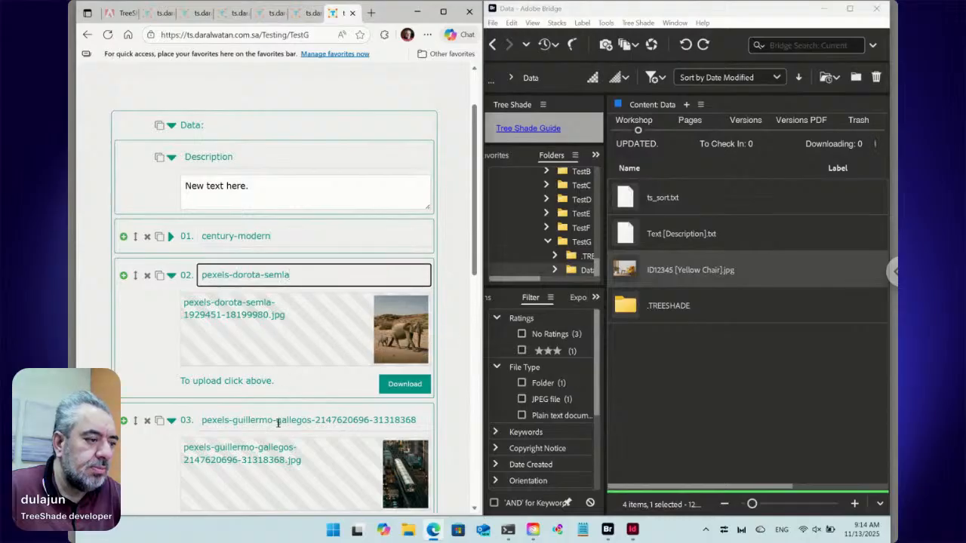
left_click(309, 420)
left_click_drag(312, 421, 449, 420)
key("Delete")
Remove the trailing numbers from the label of entry 04 and shorten the entry 05 label to pexels-pixabay
scroll(453, 422, "down", 3)
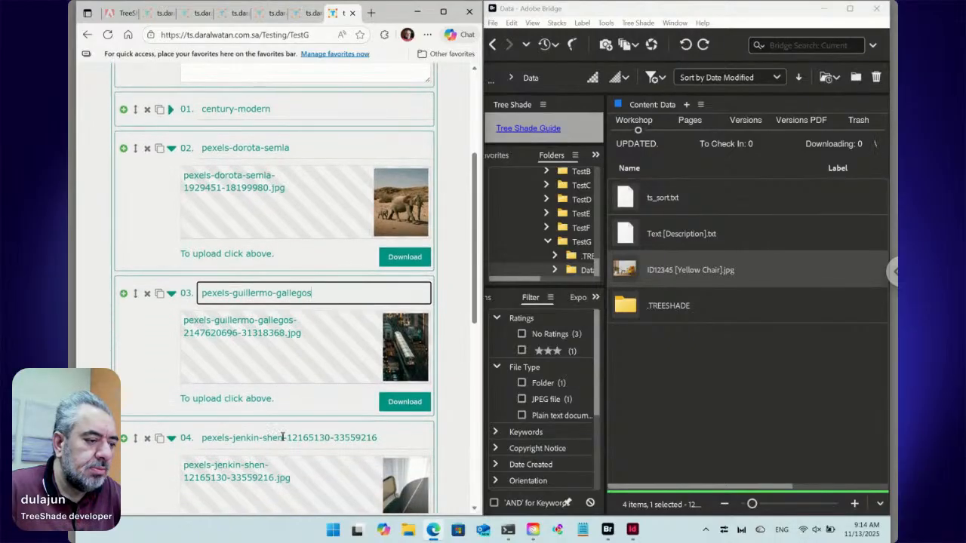
left_click(281, 437)
left_click_drag(281, 437, 403, 442)
key("Delete")
scroll(403, 444, "down", 4)
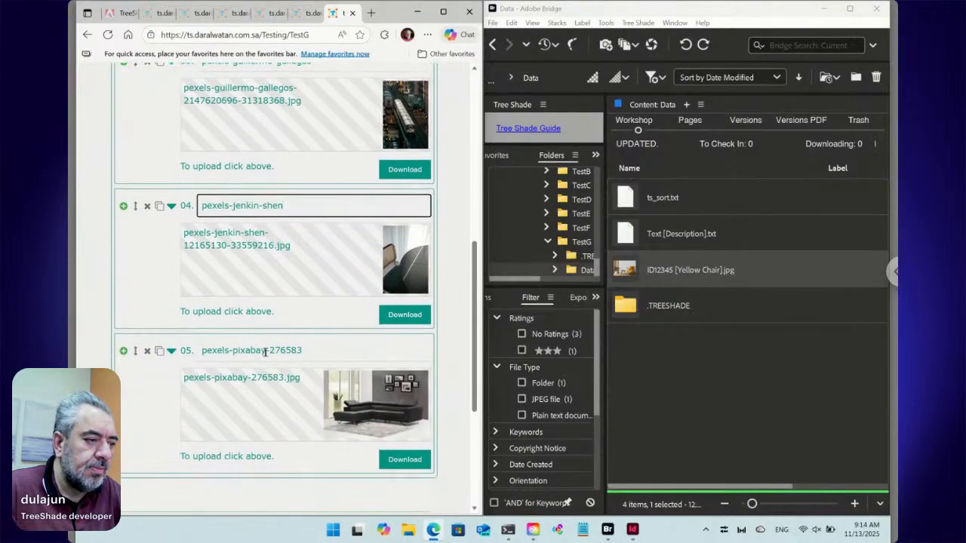
left_click(266, 351)
left_click_drag(265, 352, 355, 356)
key("Delete")
left_click(460, 368)
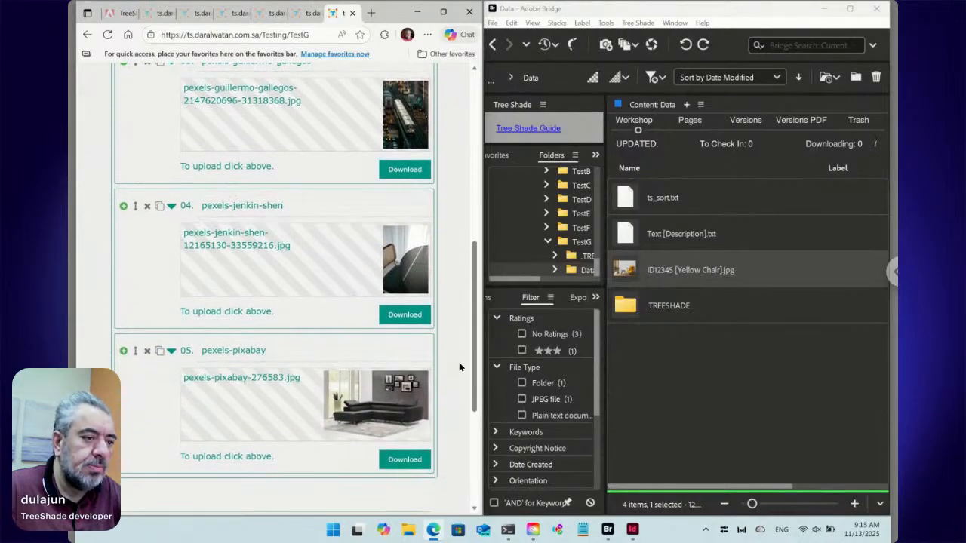
Submit the form update and refresh the Data folder in Bridge
scroll(459, 367, "down", 3)
scroll(459, 367, "down", 1)
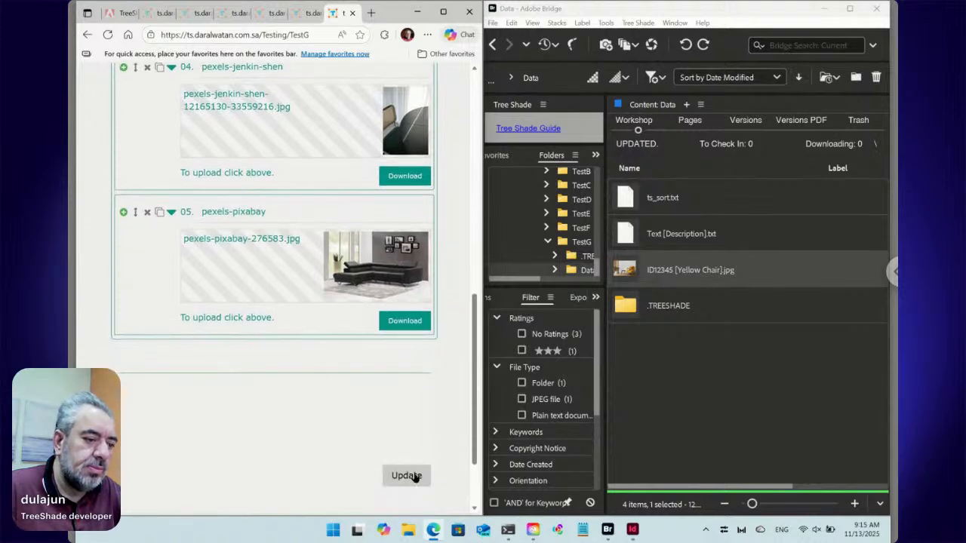
left_click(413, 474)
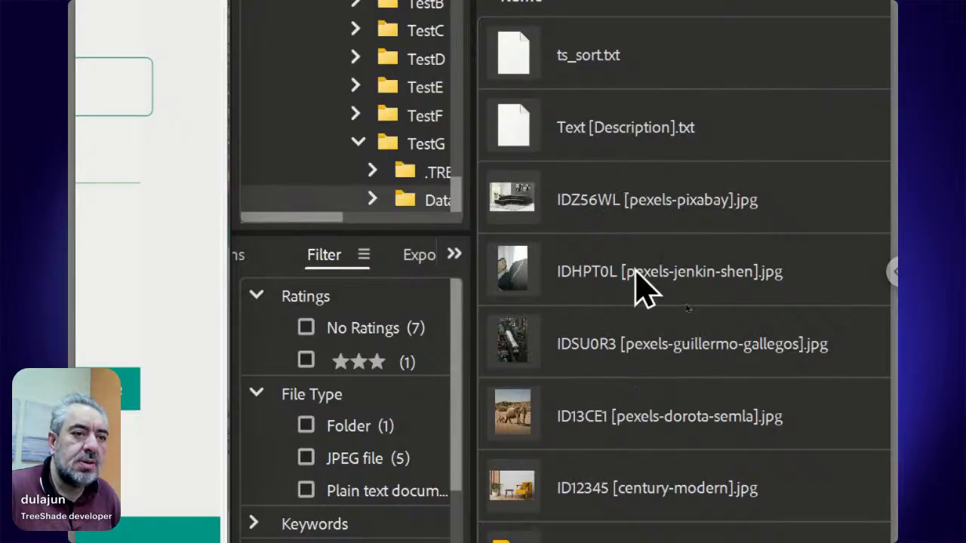
key("F5")
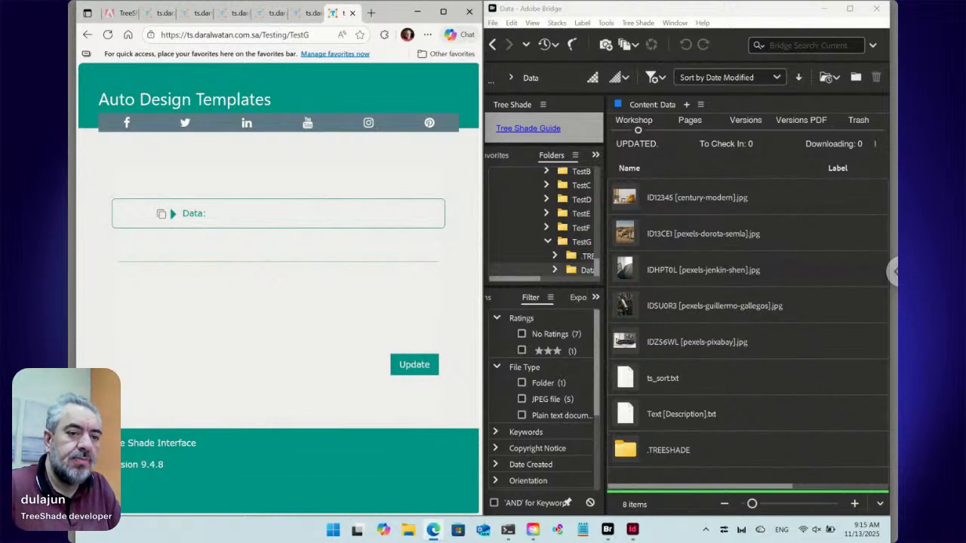
Select the five ID-named JPEG files in the Data folder and apply Pick for Change to them
left_click(682, 341)
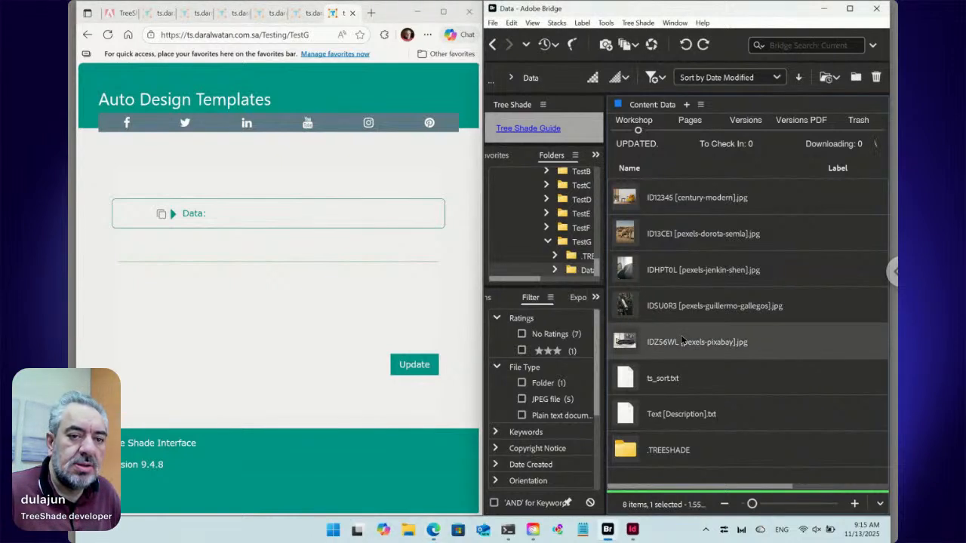
left_click(683, 204, "shift")
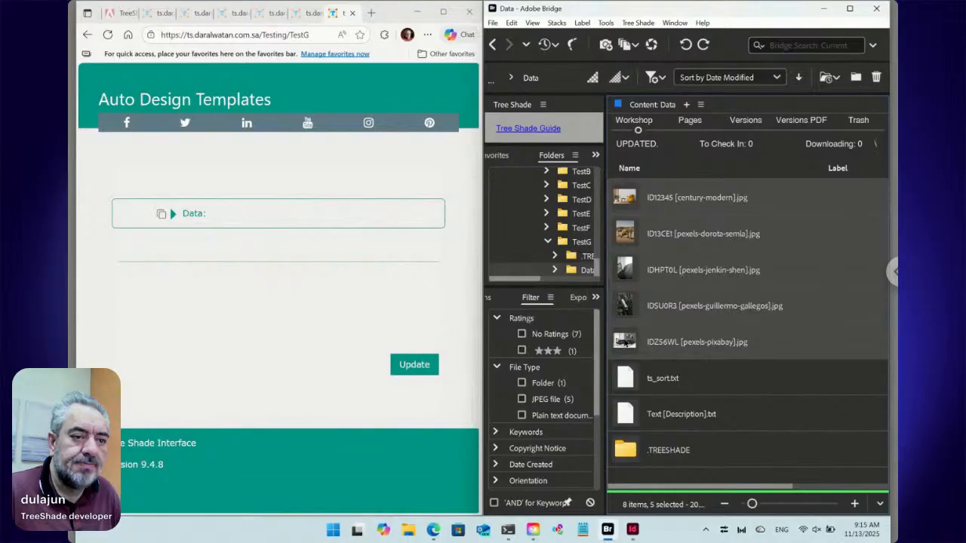
right_click(624, 345)
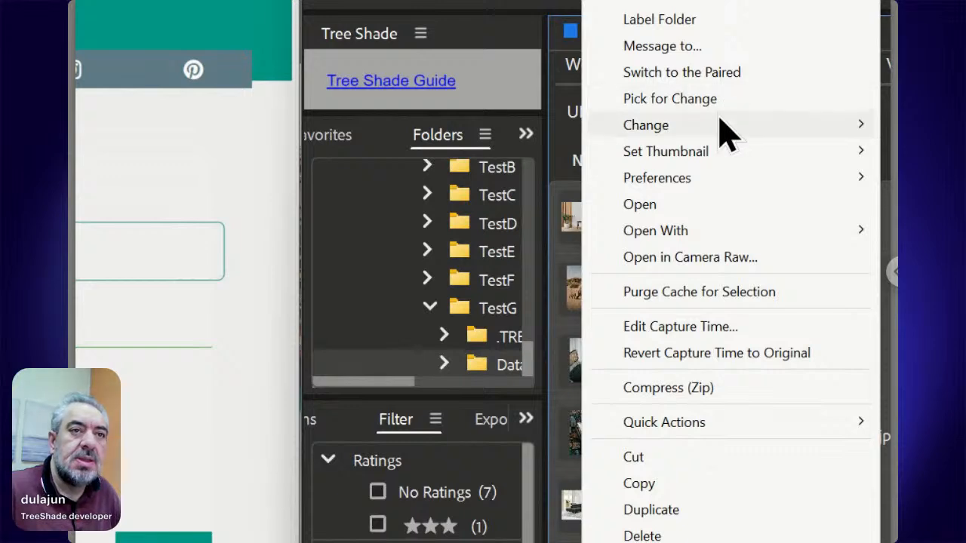
mouse_move(718, 127)
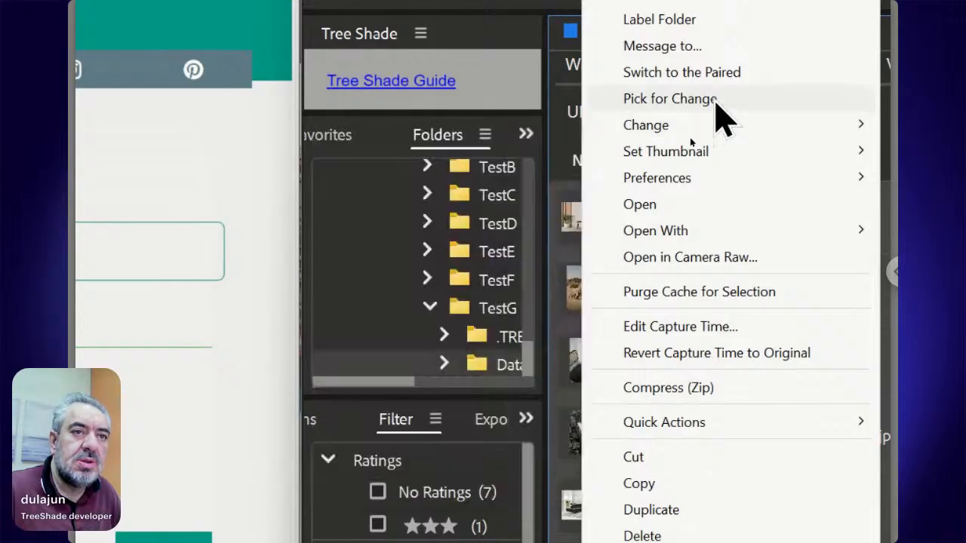
left_click(715, 105)
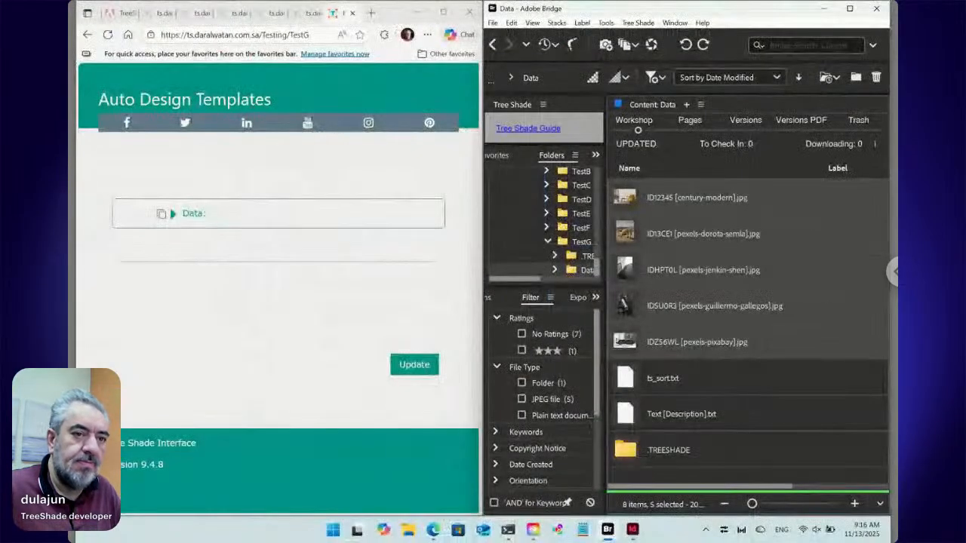
Create a folder named Gallery inside the Data folder and open it
key("ctrl+shift+n")
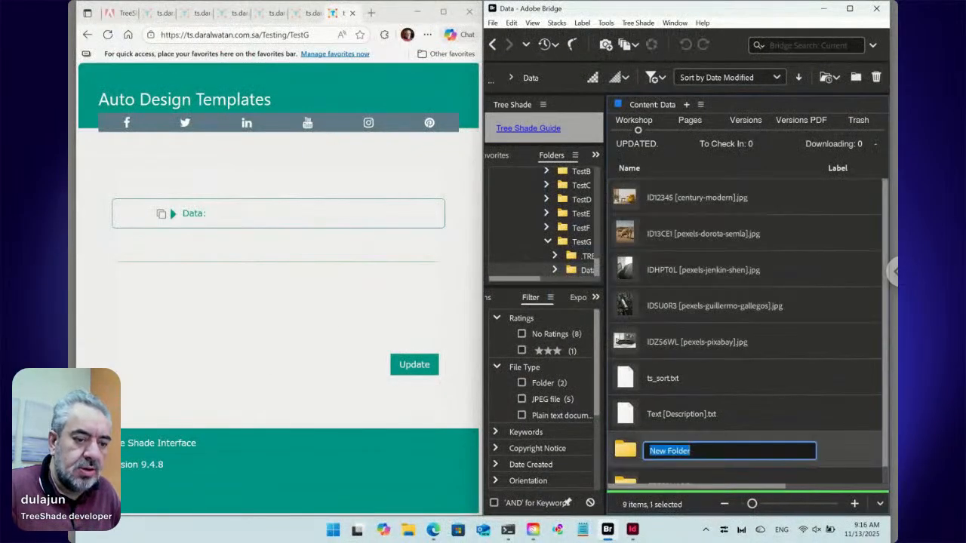
type("Gallery")
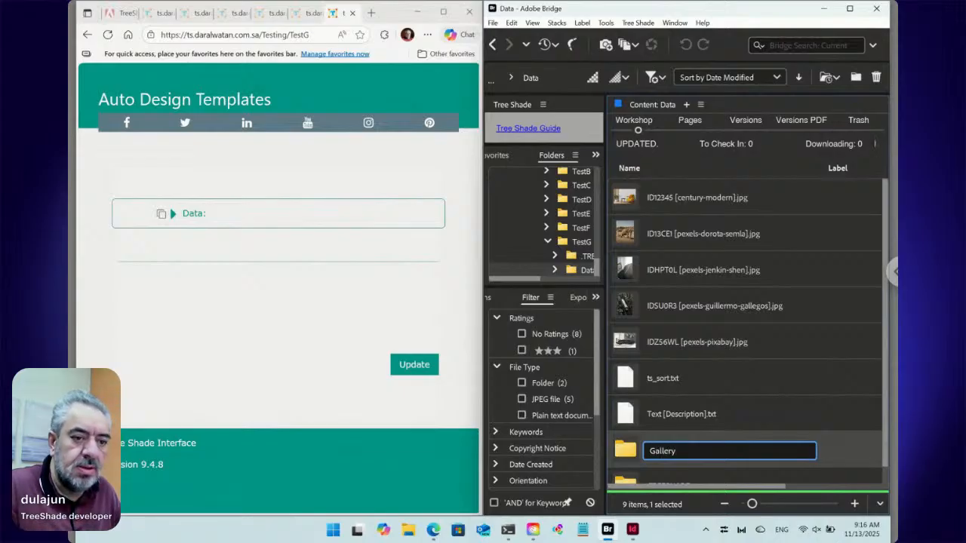
key("Return")
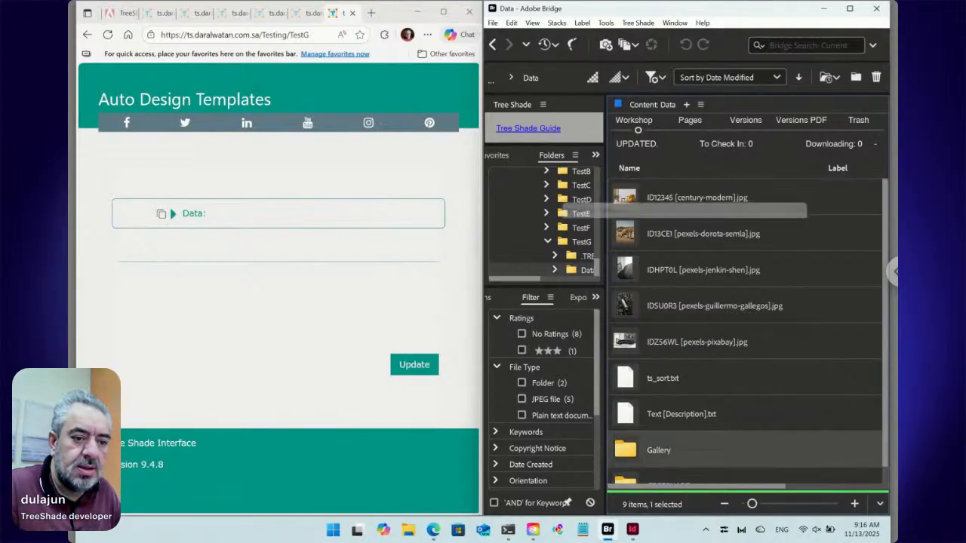
key("Return")
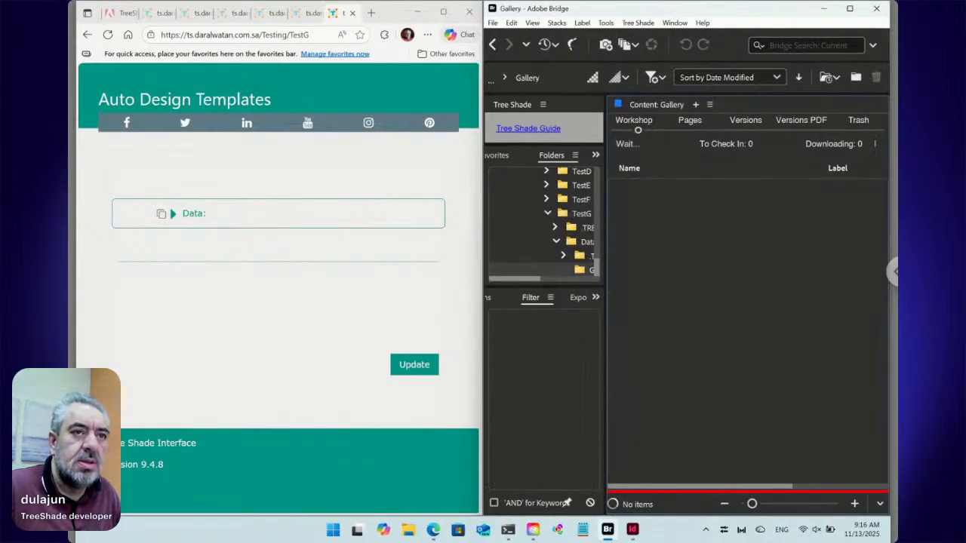
Move the five picked images into the Gallery folder with the Move Here change, and return to the Data folder
right_click(662, 249)
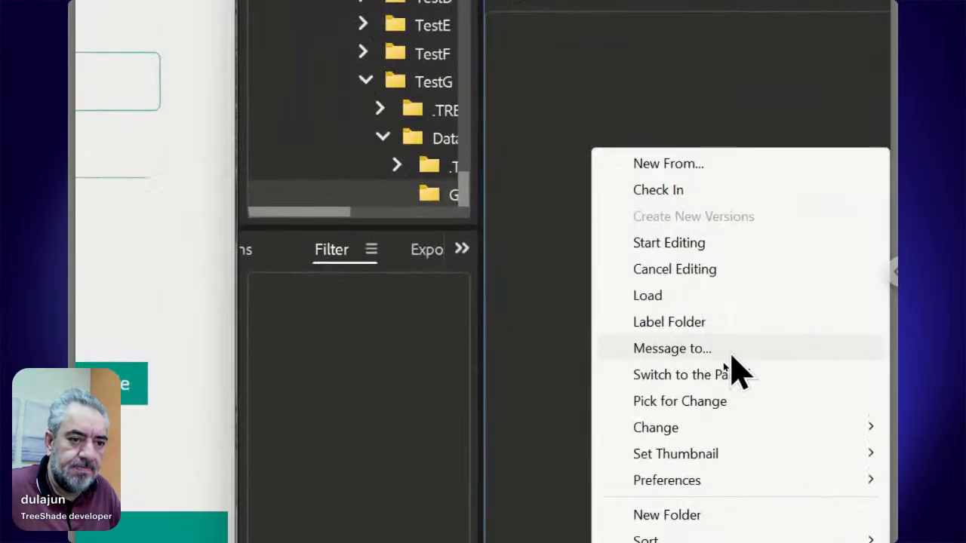
mouse_move(682, 433)
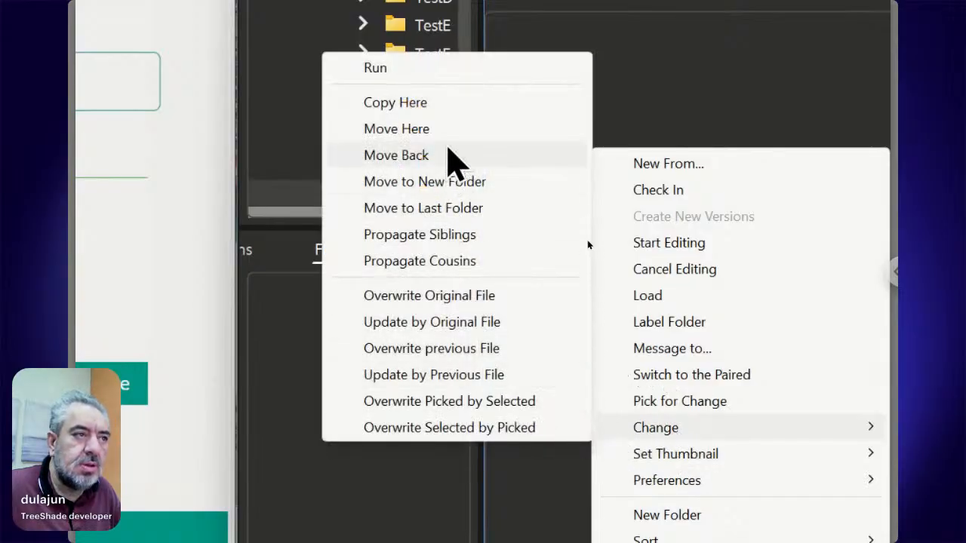
left_click(445, 134)
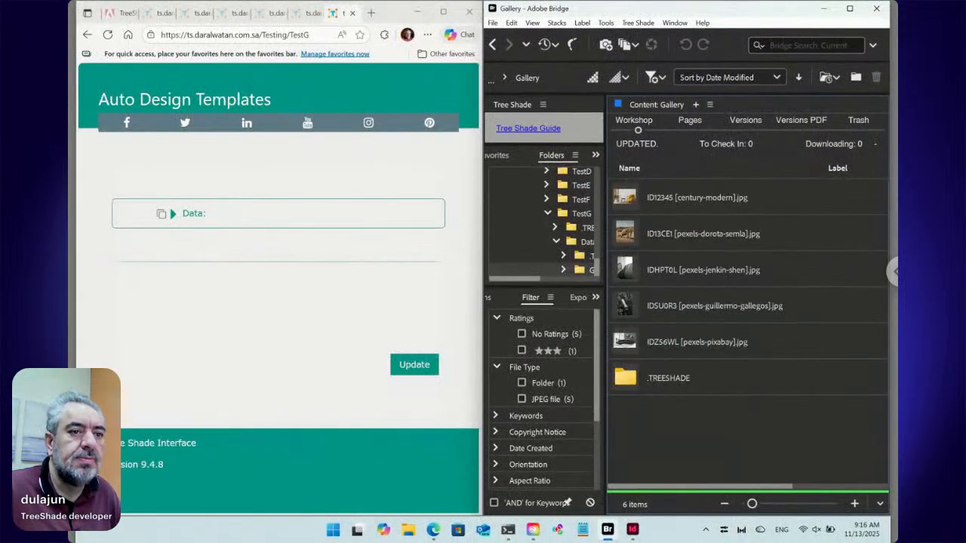
left_click(494, 45)
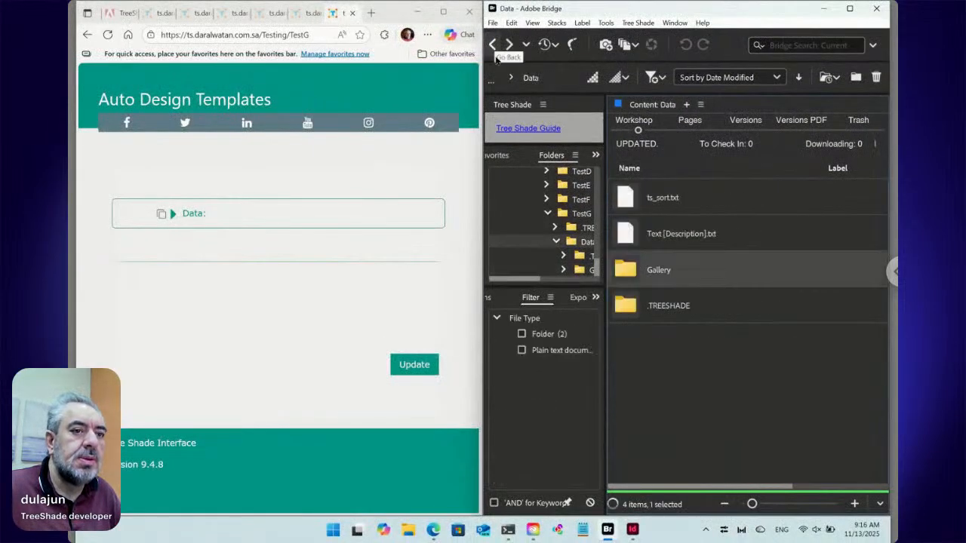
left_click(683, 377)
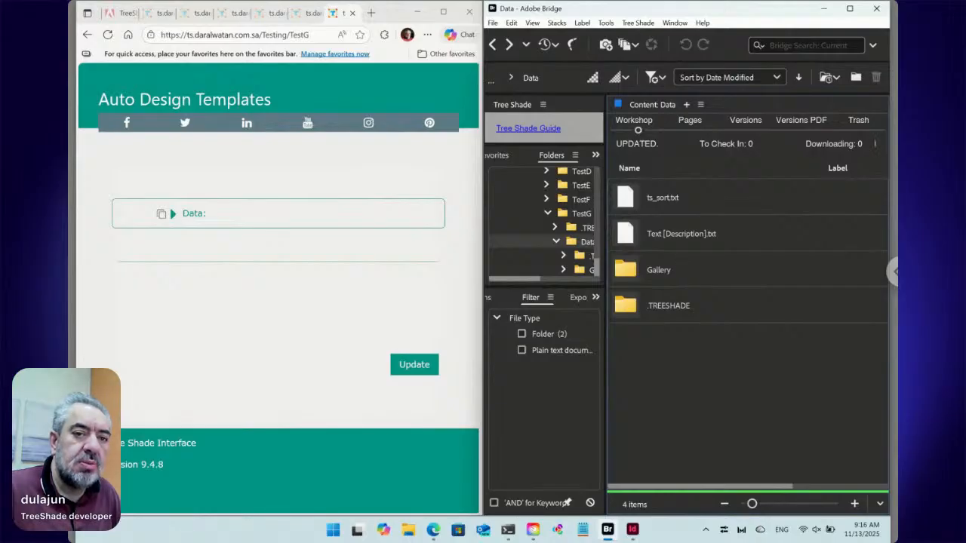
Examine the shortcuts, direct commands and path variables of the Change Run dialog for the Gallery folder, and close it without running anything
right_click(667, 274)
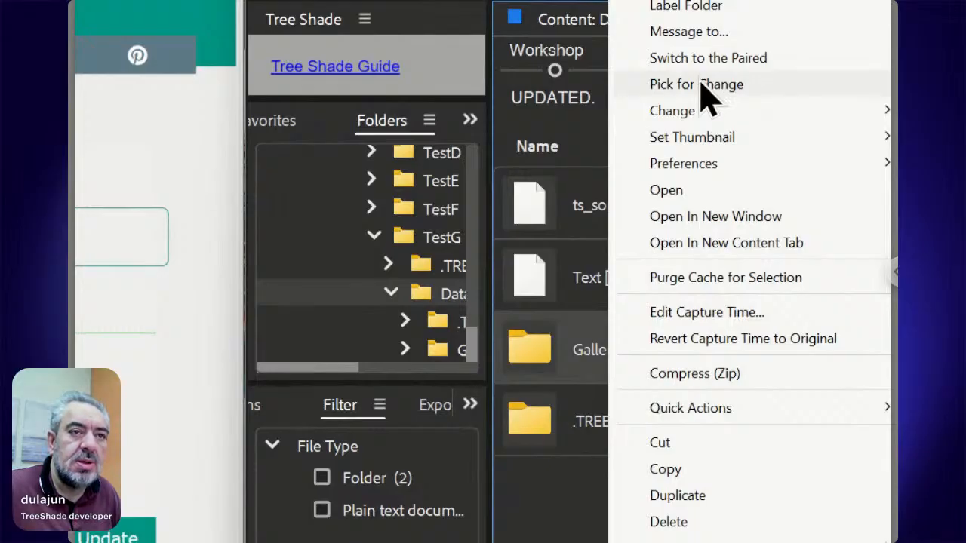
mouse_move(700, 113)
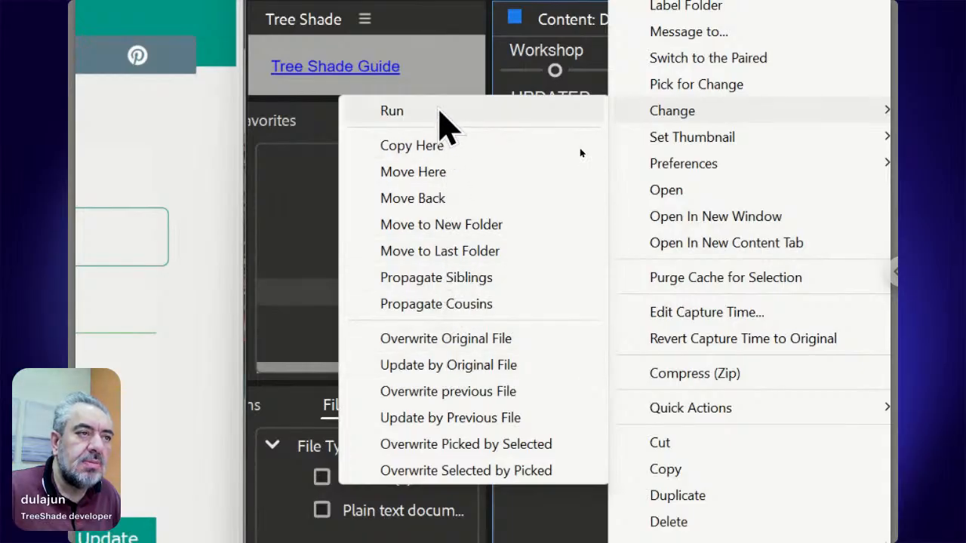
left_click(439, 113)
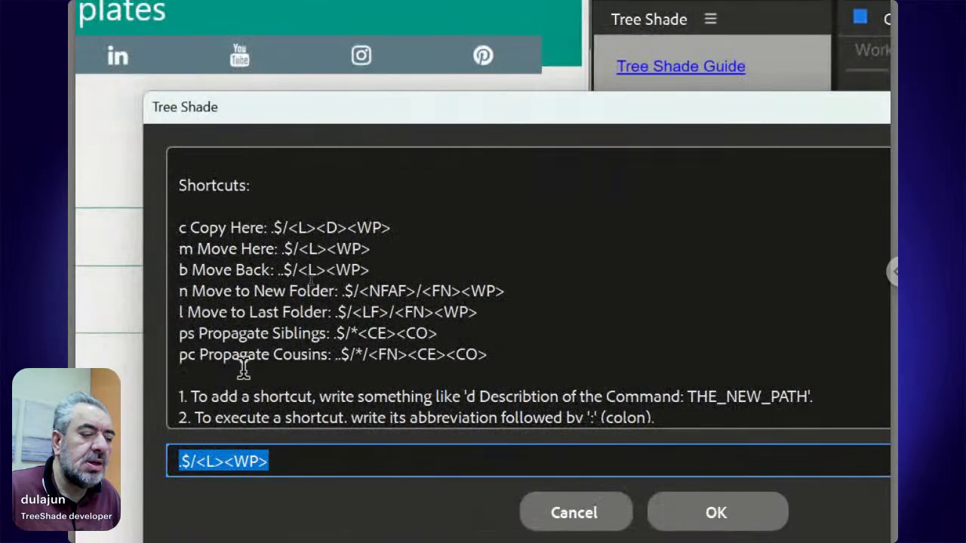
scroll(243, 367, "down", 5)
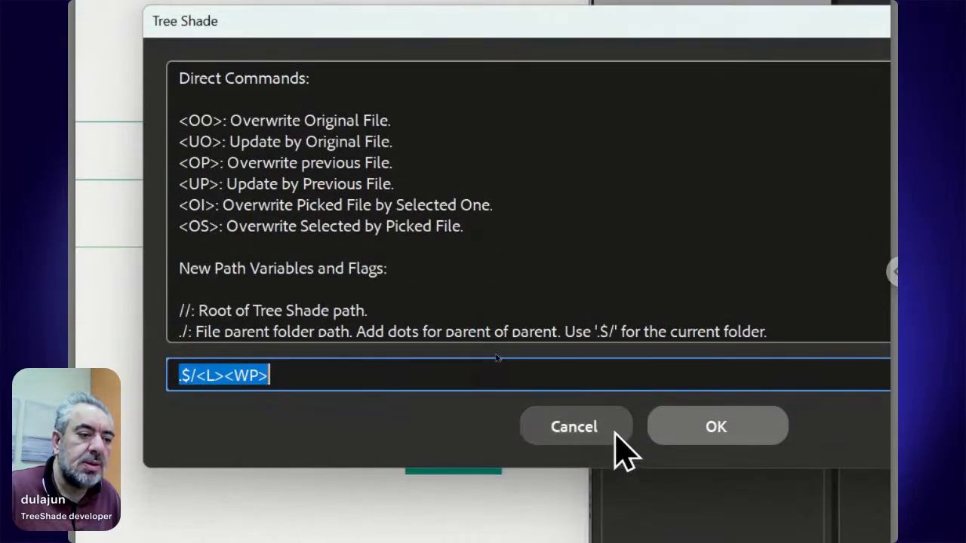
left_click(615, 432)
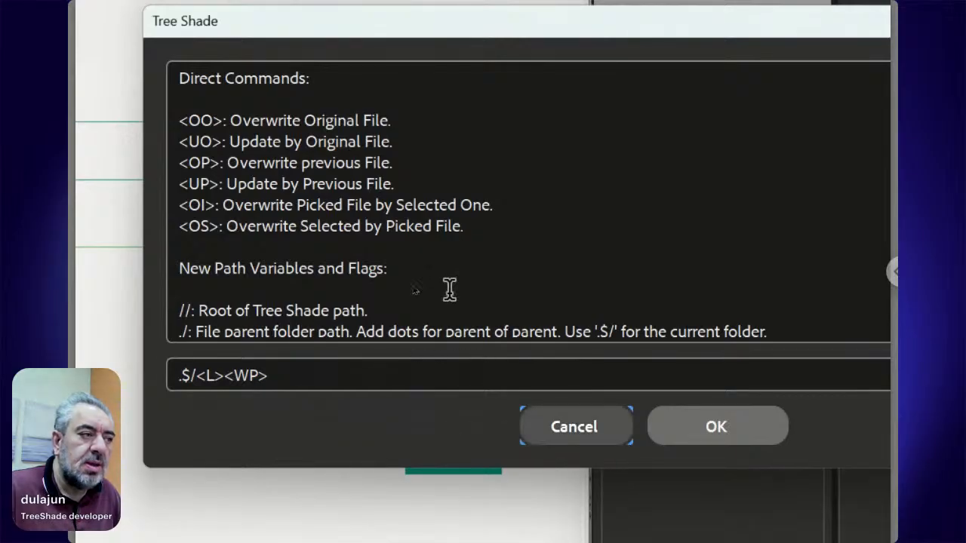
scroll(450, 289, "down", 7)
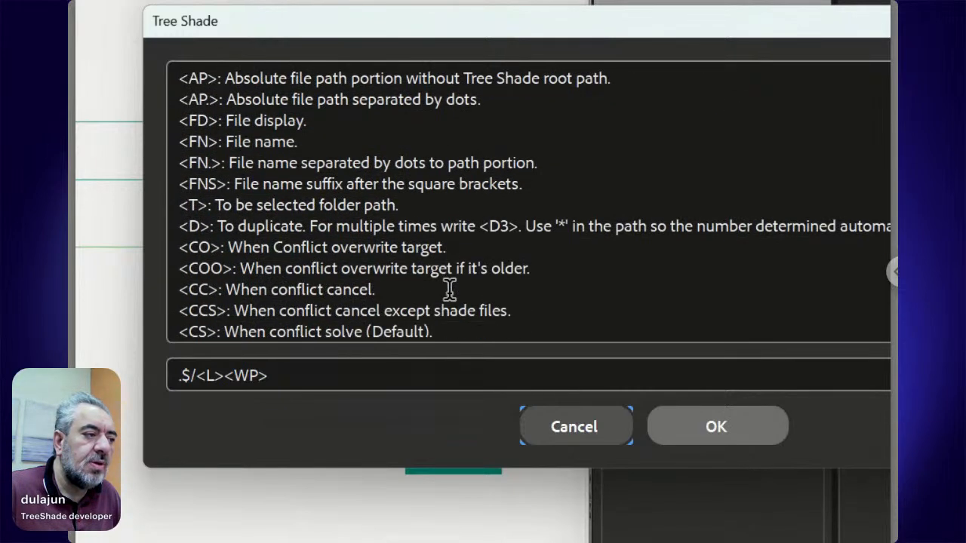
scroll(450, 289, "down", 5)
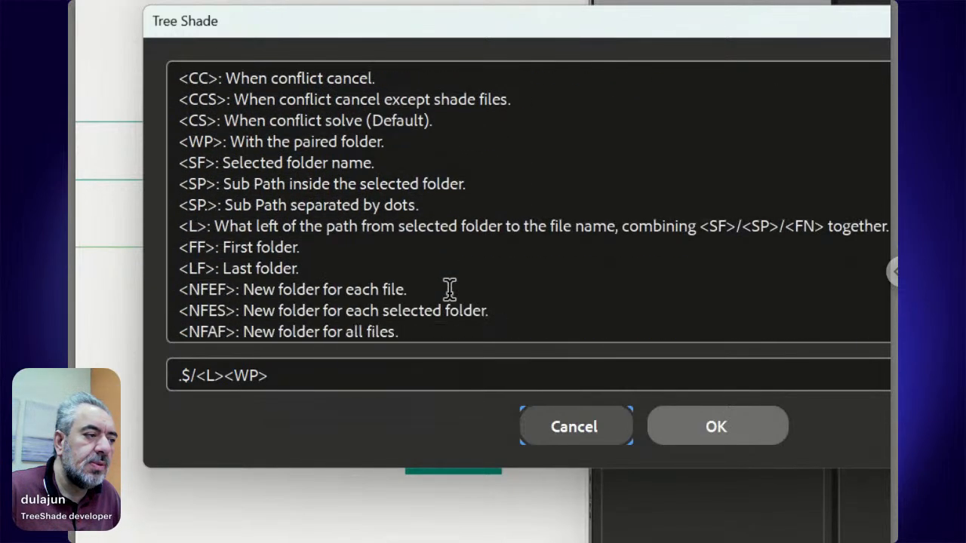
scroll(450, 289, "down", 2)
scroll(450, 289, "down", 1)
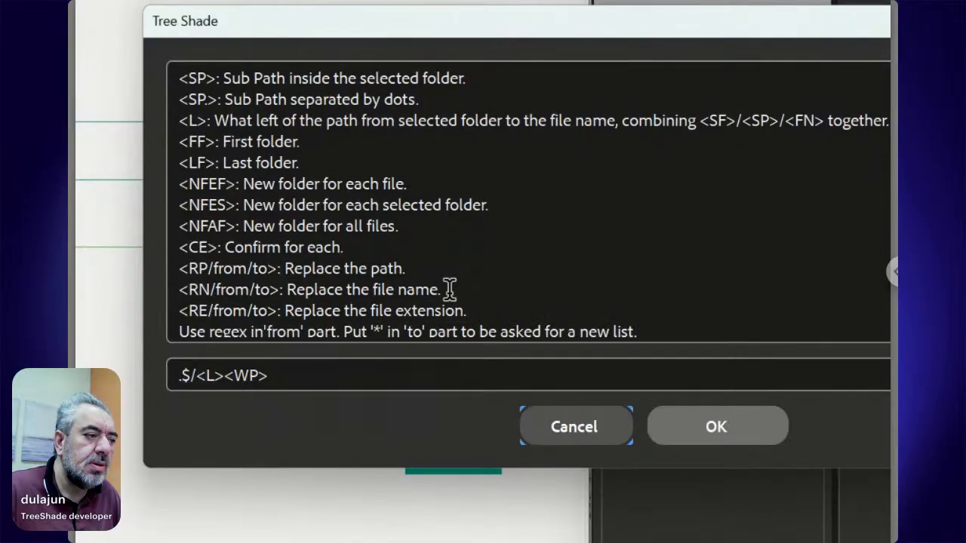
scroll(450, 289, "down", 1)
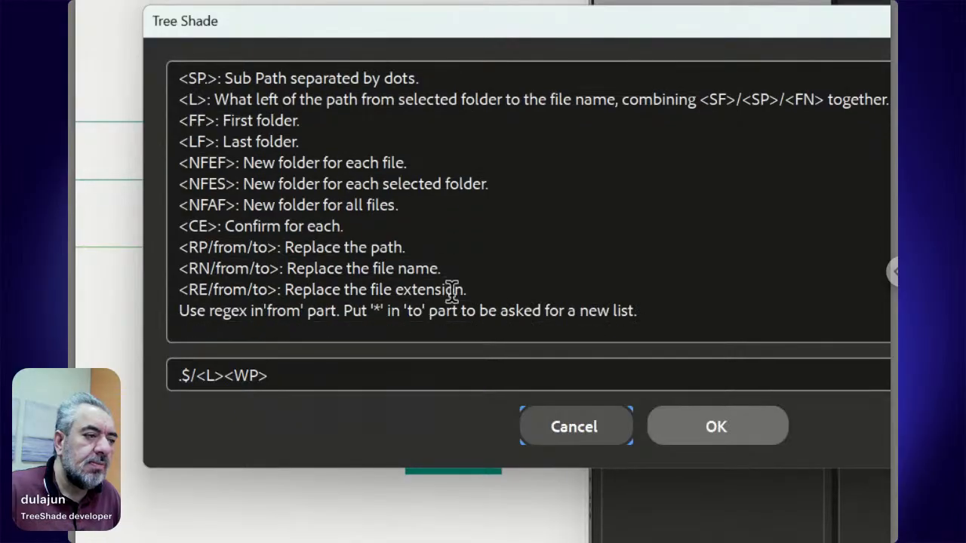
left_click_drag(473, 290, 178, 248)
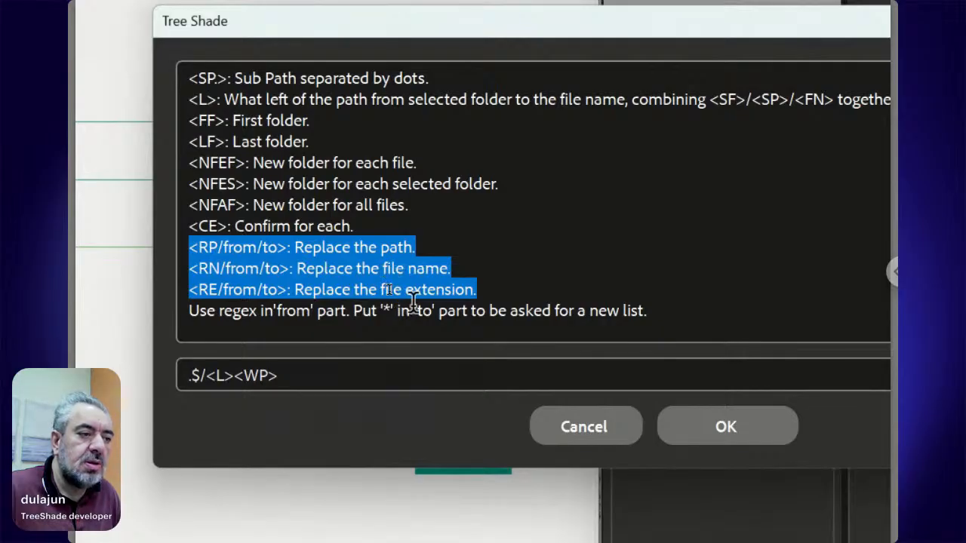
left_click(596, 430)
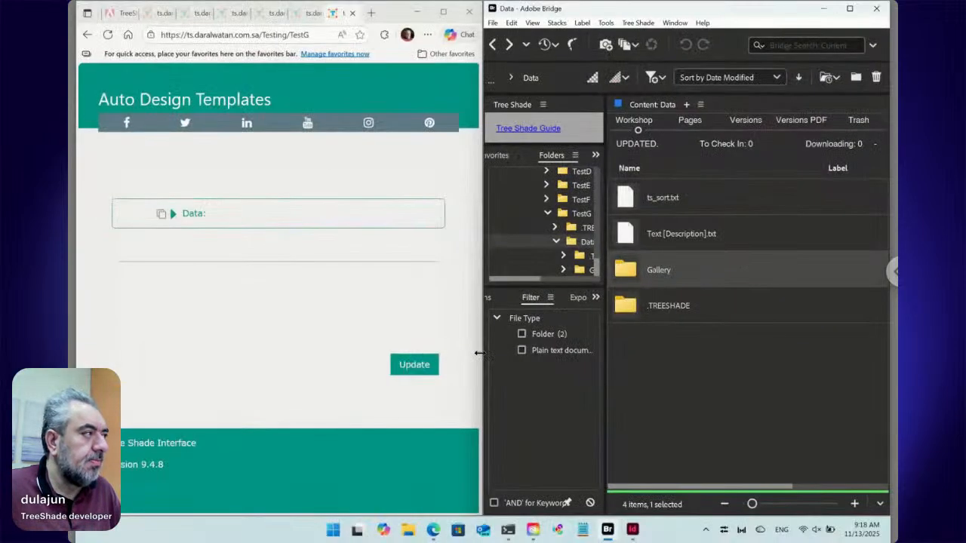
left_click(687, 345)
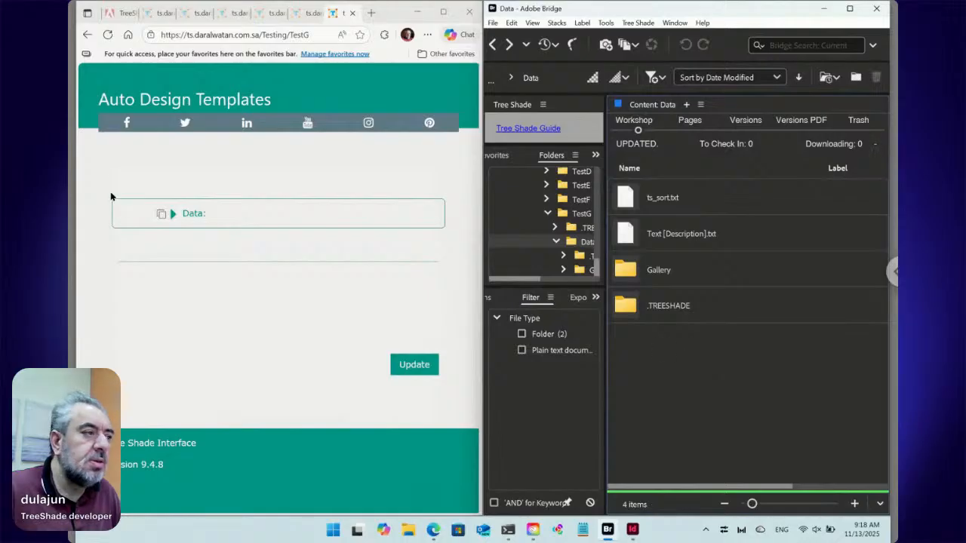
Reload the TestG form in the browser and expand its Data section to check the fields
left_click(111, 41)
left_click(109, 38)
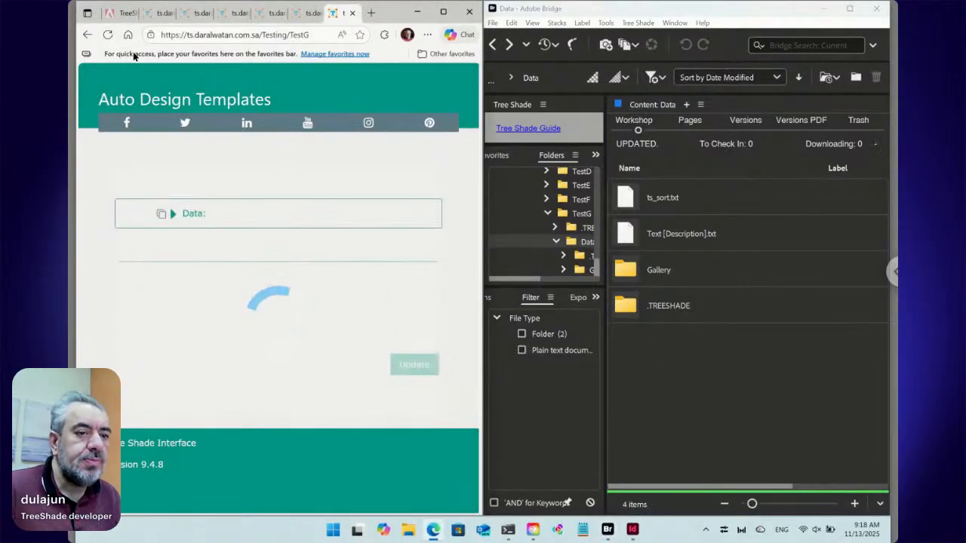
left_click(172, 216)
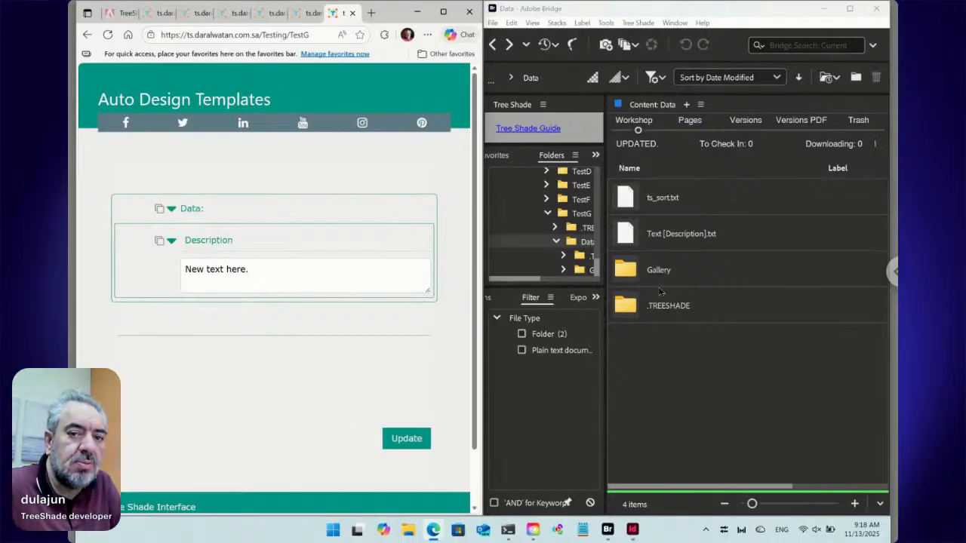
Create a new Tree Shade text file named Gallery in the Data folder
left_click(648, 25)
mouse_move(646, 35)
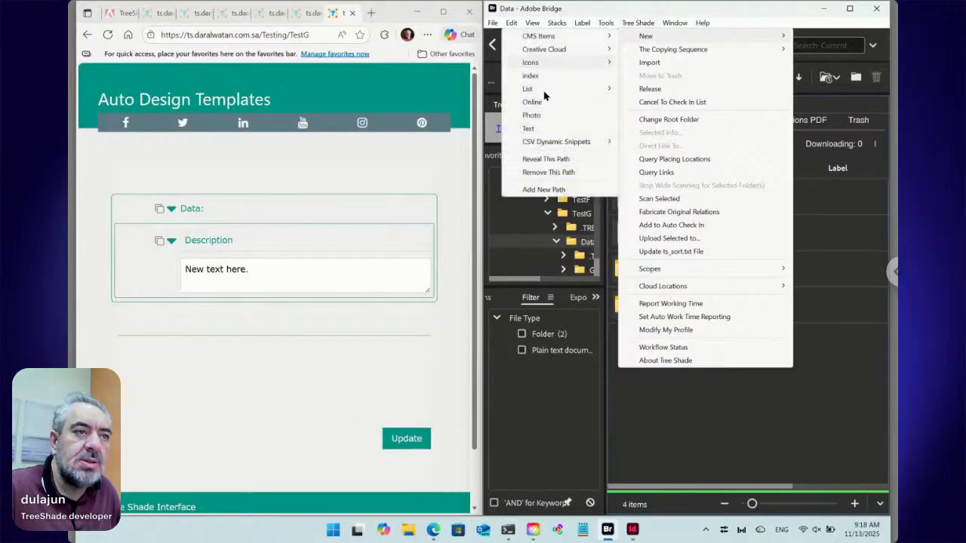
left_click(542, 128)
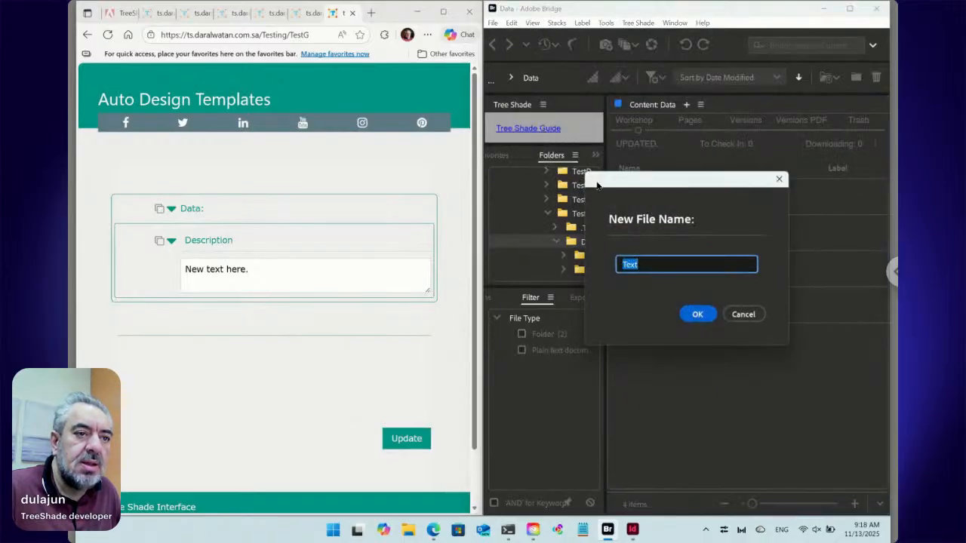
left_click_drag(661, 205, 690, 198)
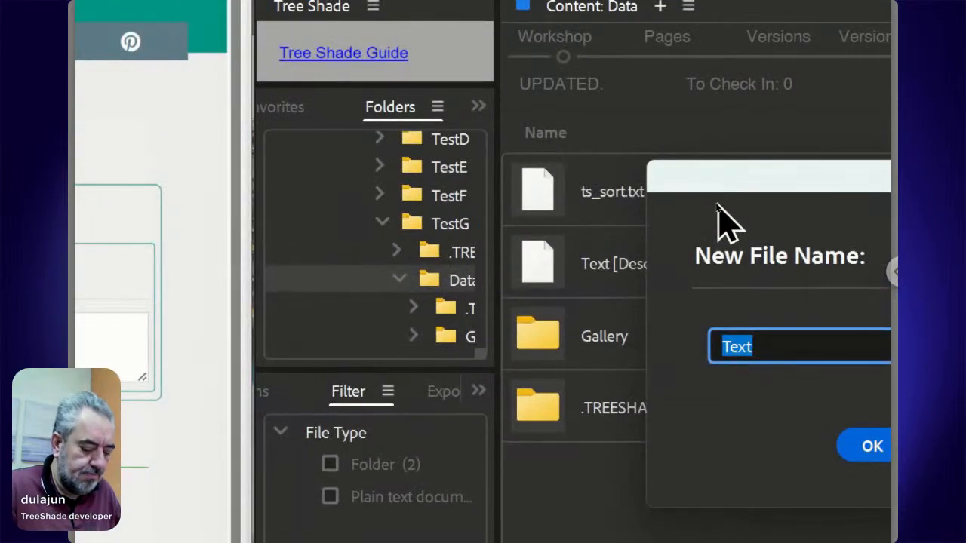
type("Gall")
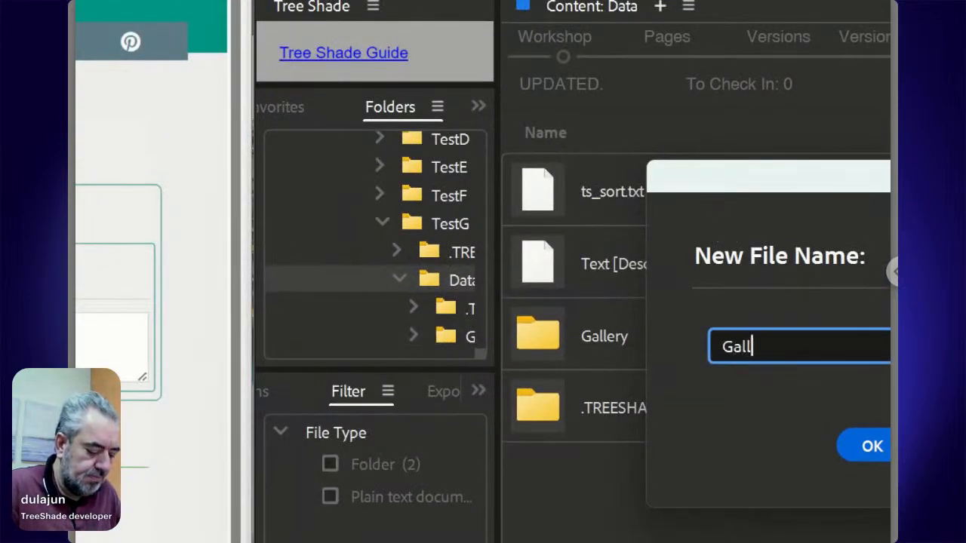
type("ery")
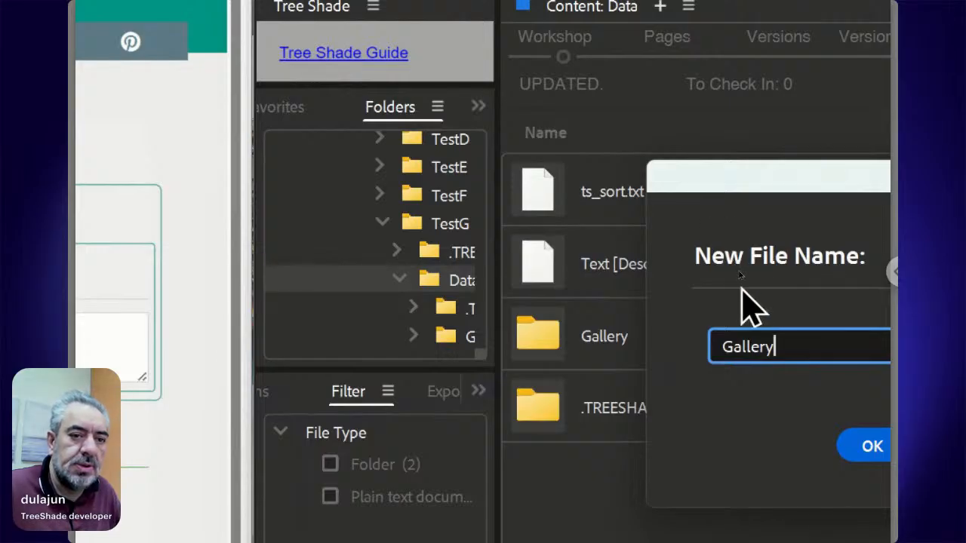
left_click(830, 454)
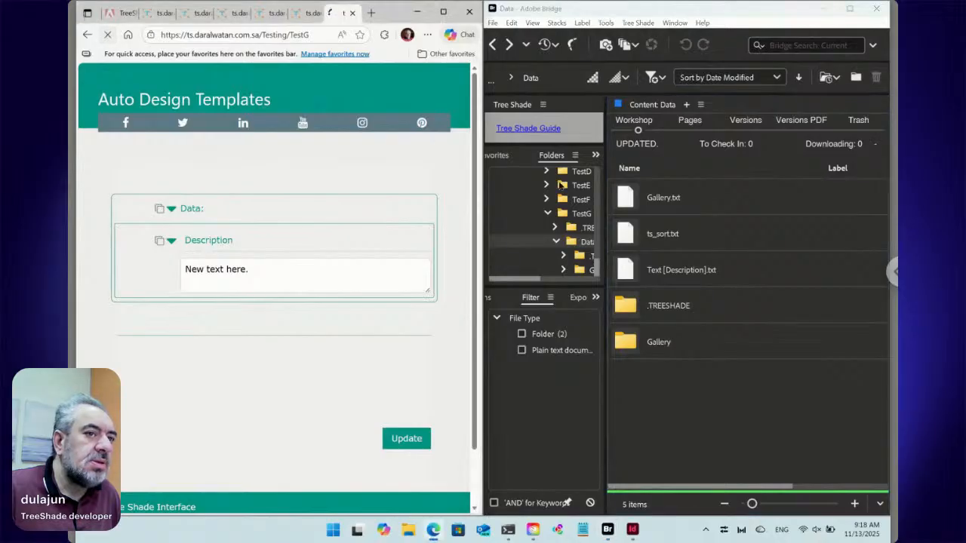
Reload the TestG form and expand the Data section and the Gallery group inside it
left_click(107, 35)
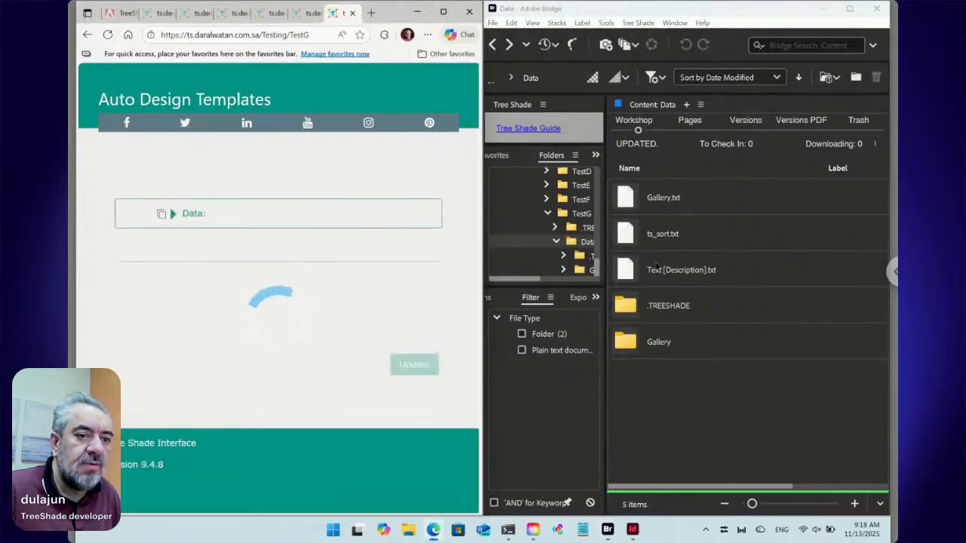
left_click(175, 216)
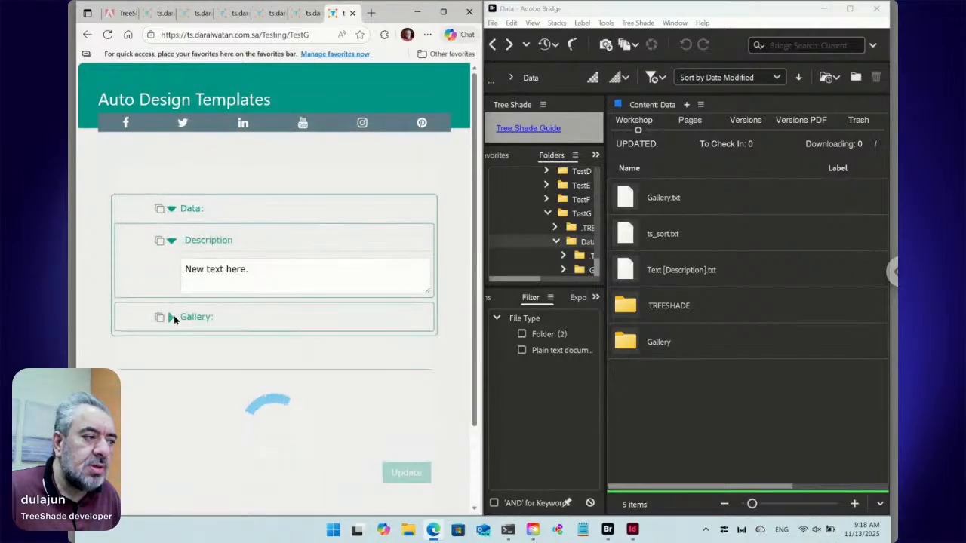
left_click(171, 318)
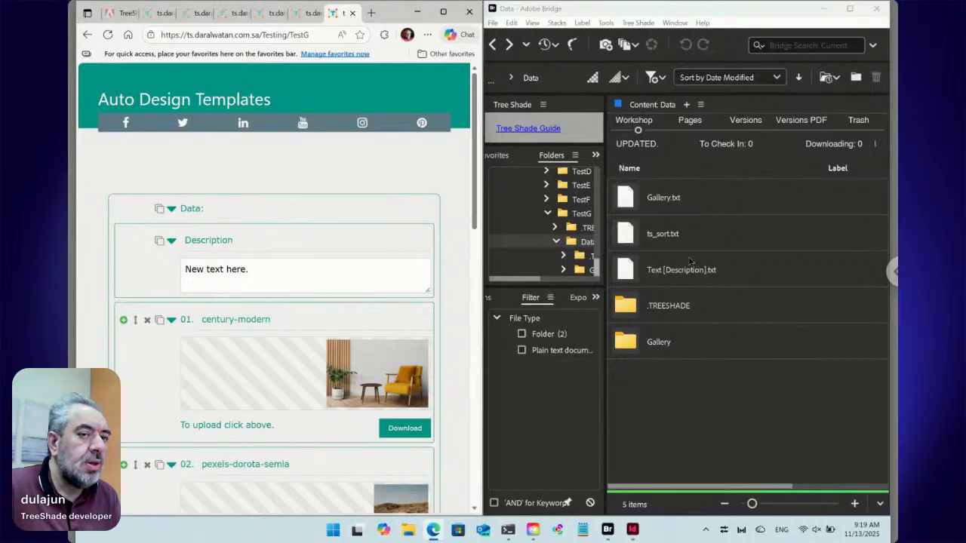
Select Gallery.txt in the Data folder, reload the form and expand Data to check the gallery entries again
left_click(666, 215)
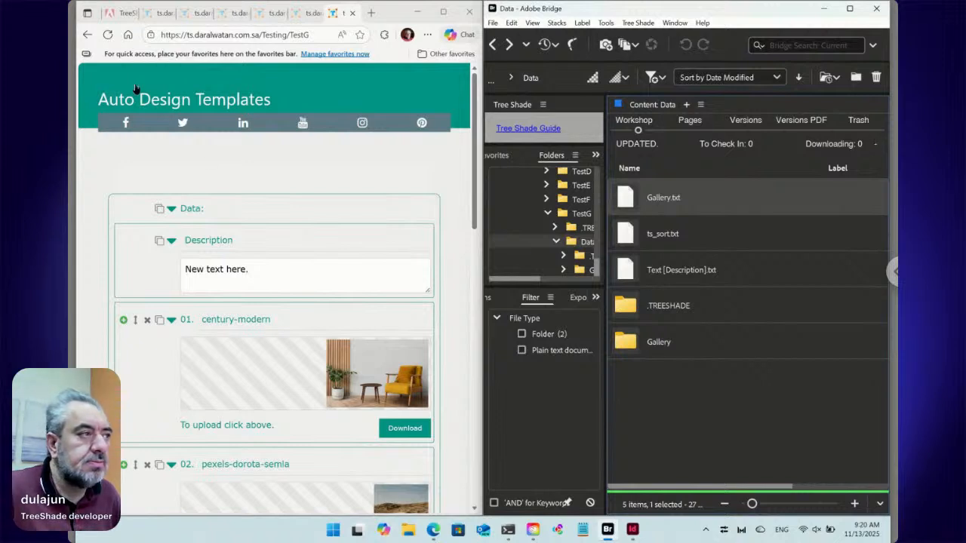
left_click(108, 35)
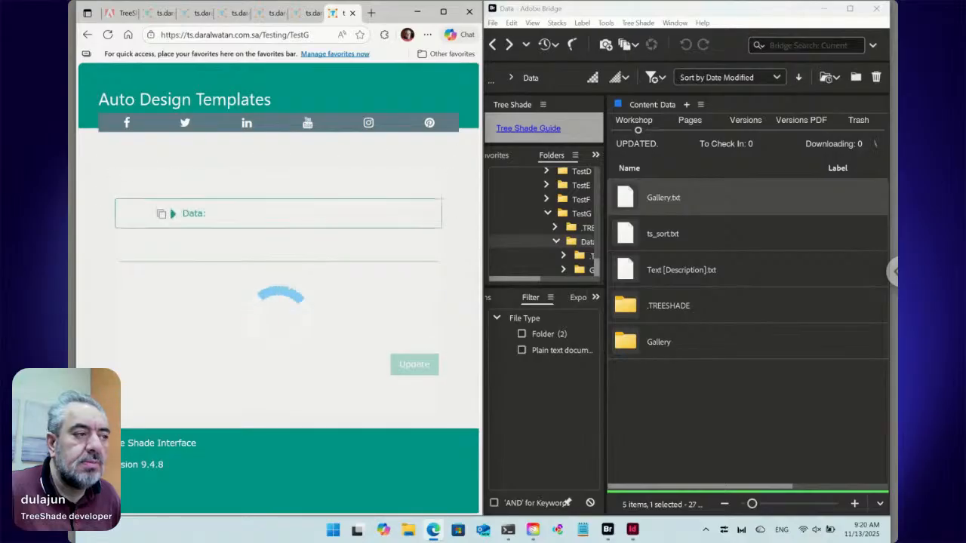
left_click(172, 214)
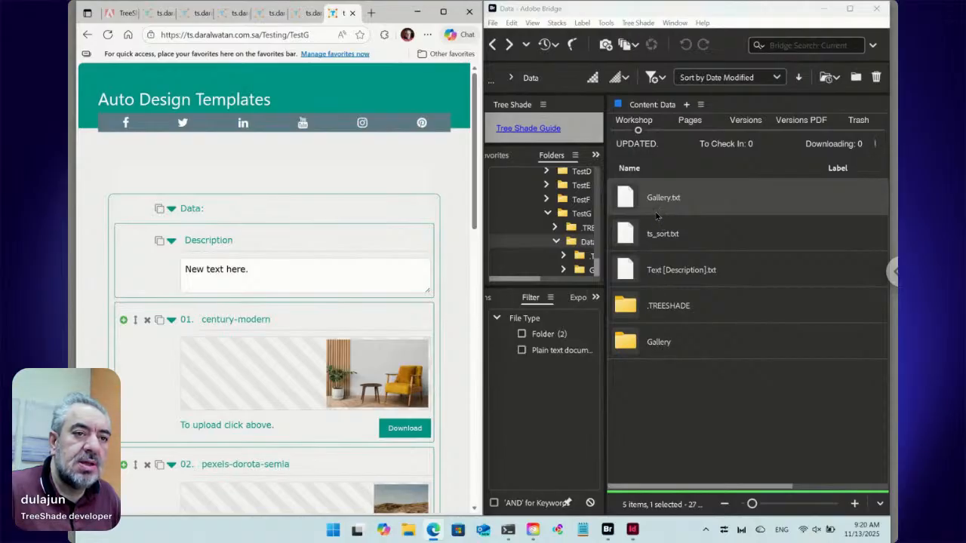
Apply Pick for Change to the IDHPT0L image in the Gallery folder and return to the Data folder
double_click(632, 344)
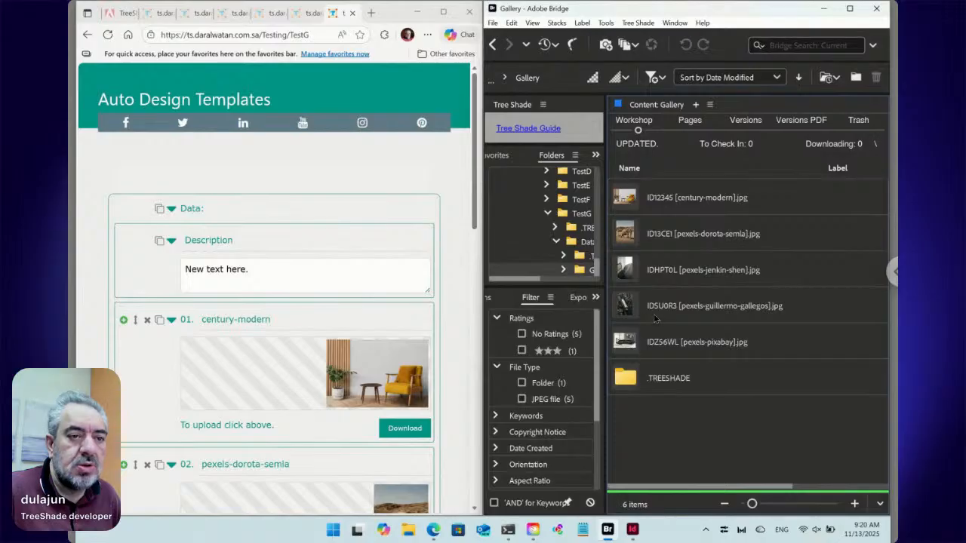
left_click(629, 273)
right_click(629, 273)
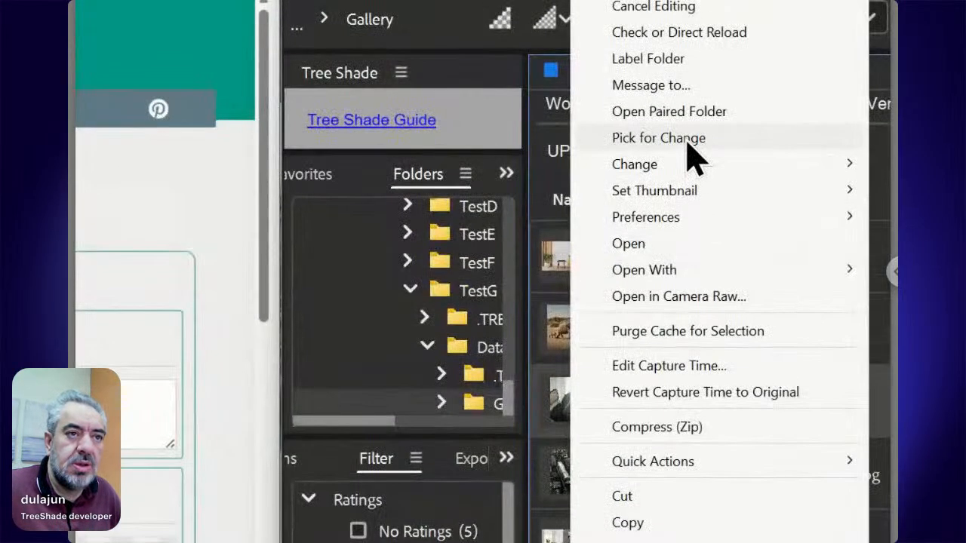
left_click(687, 142)
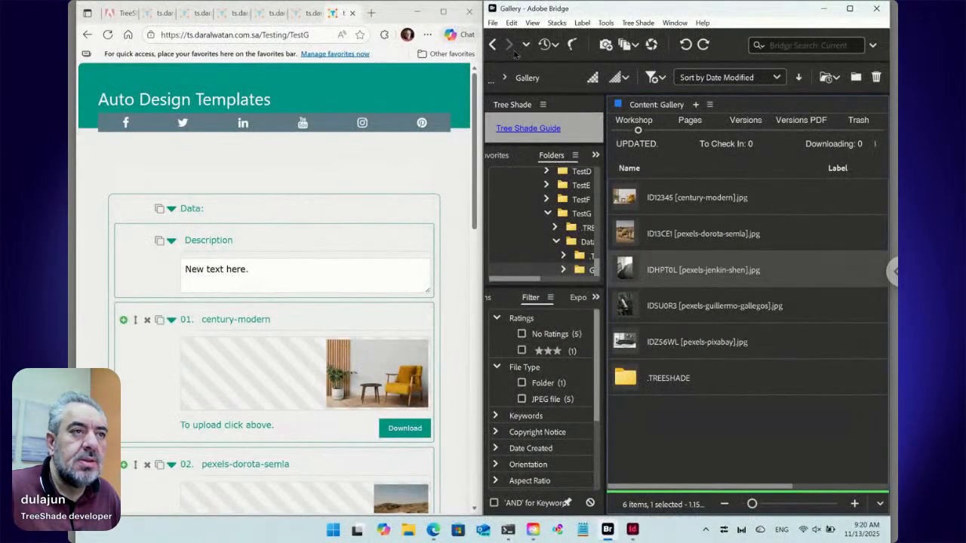
left_click(492, 44)
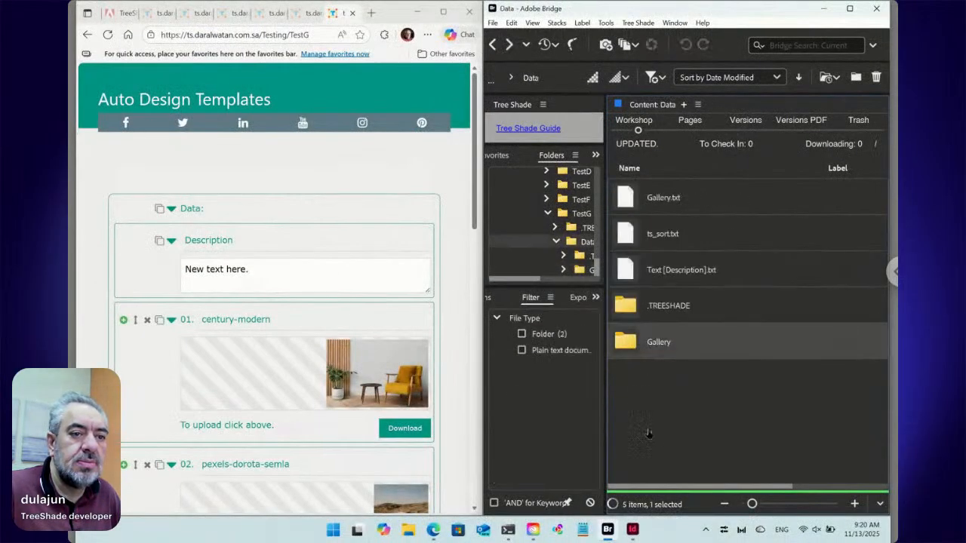
Copy the picked IDHPT0L image from the Gallery folder into the Data folder with the Tree Shade Copy Here command
left_click(651, 395)
right_click(651, 395)
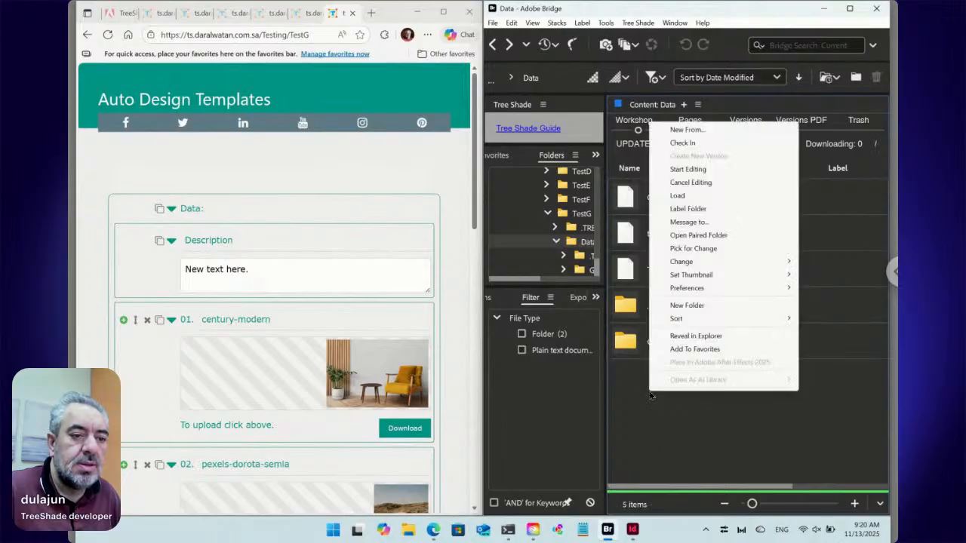
mouse_move(707, 262)
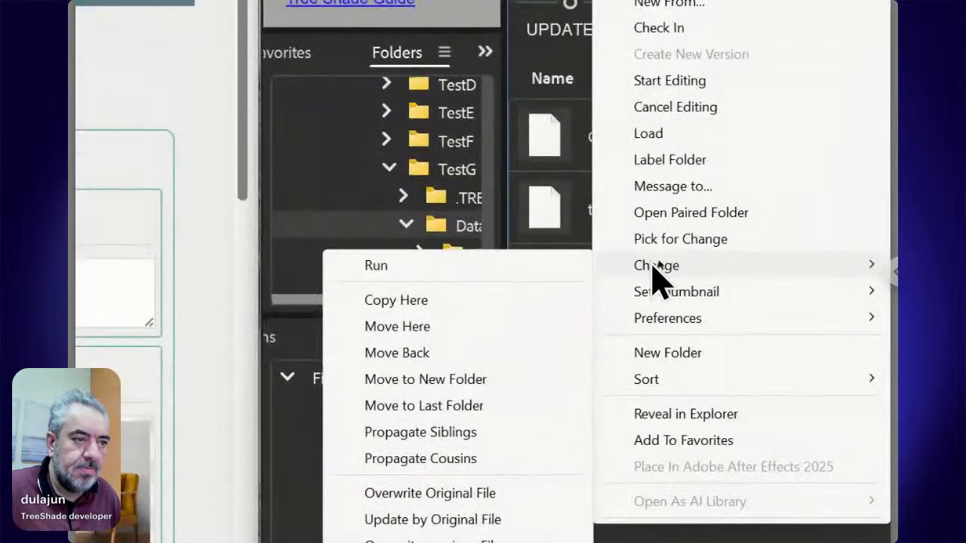
left_click(487, 311)
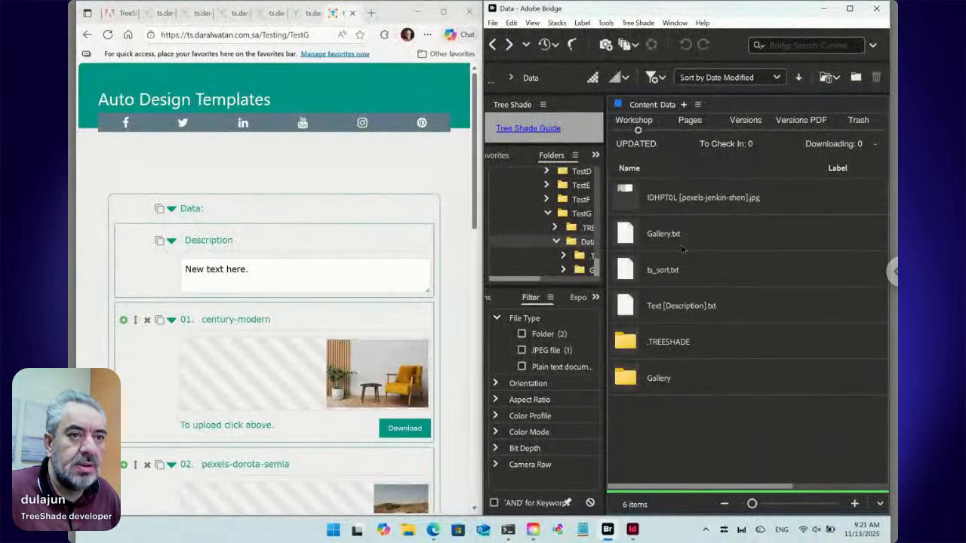
Rename the copied IDHPT0L image in the Data folder as Selected Photo ts_opt.jpg
left_click(682, 205)
left_click(682, 200)
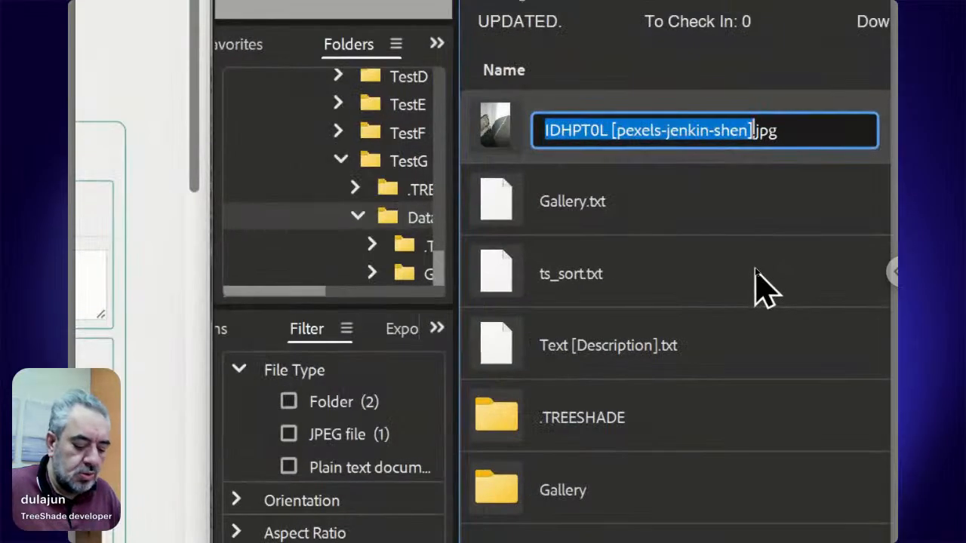
type("Selected ")
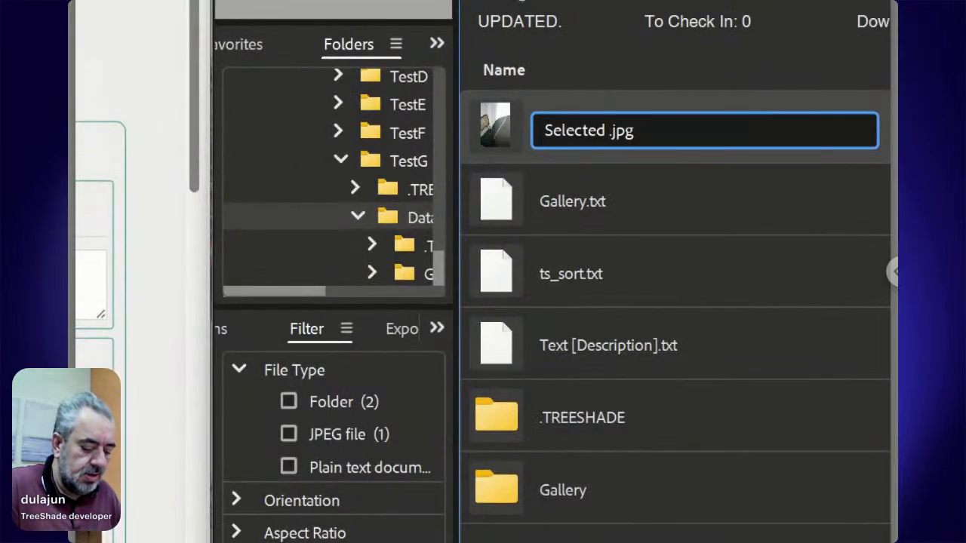
type("Photo")
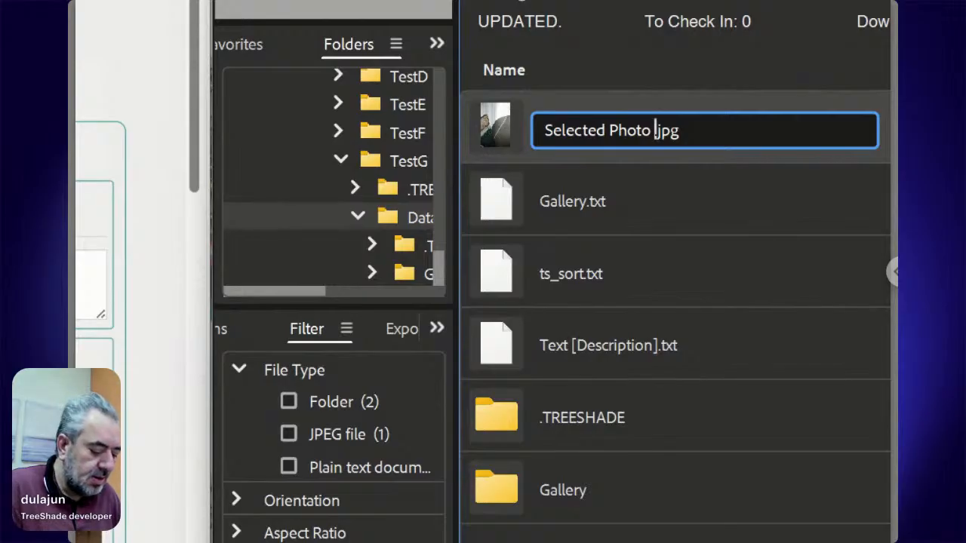
type("ts")
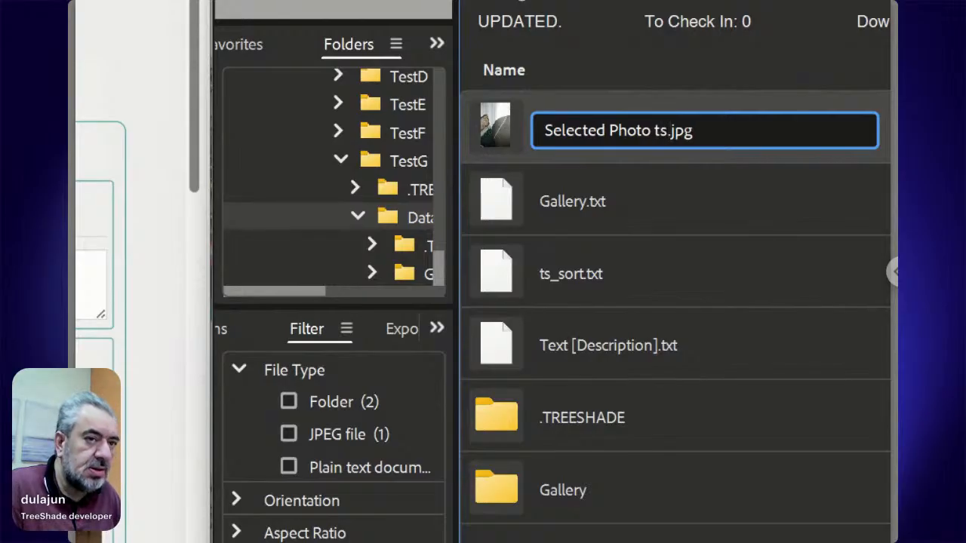
type("_opt")
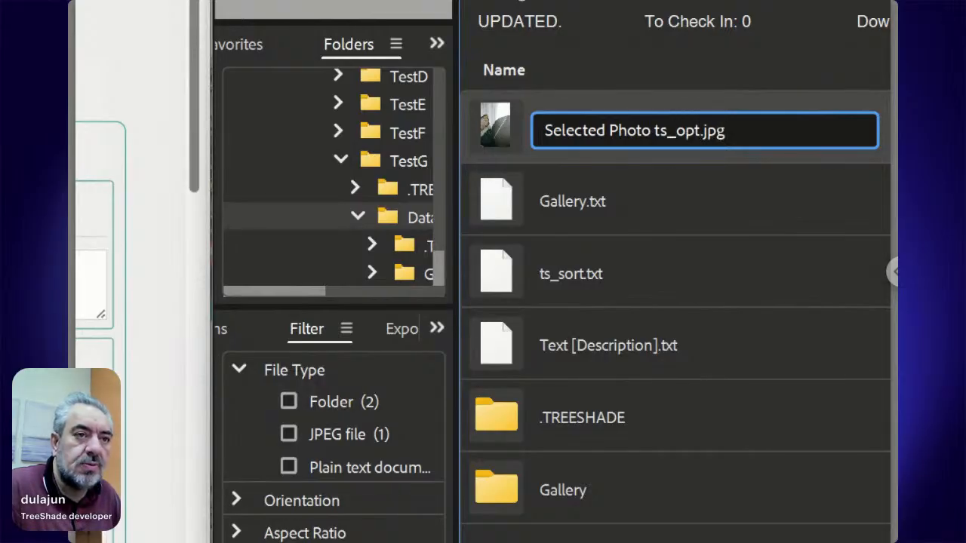
key("Return")
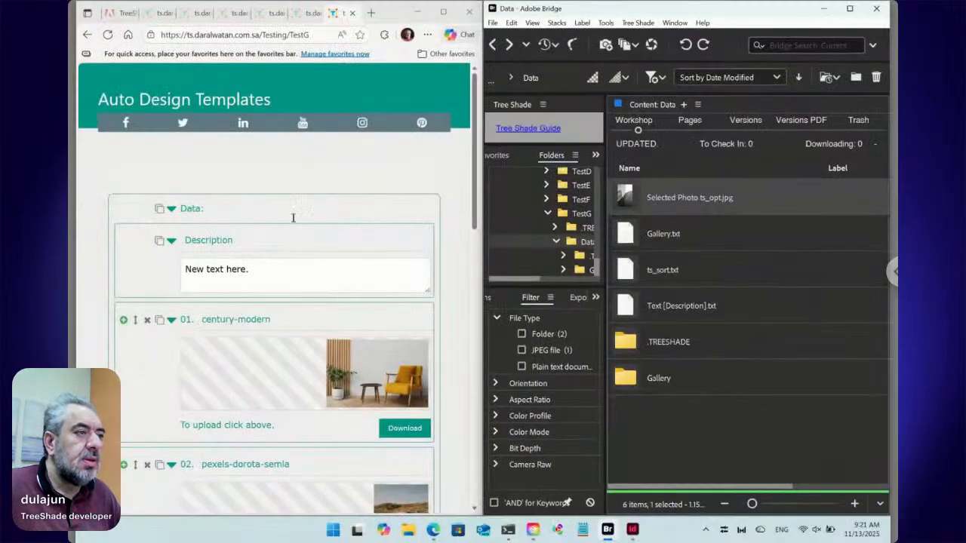
Reload the TestG form and expand the Data section and its Gallery group to check the new Selected Photo field
left_click(108, 35)
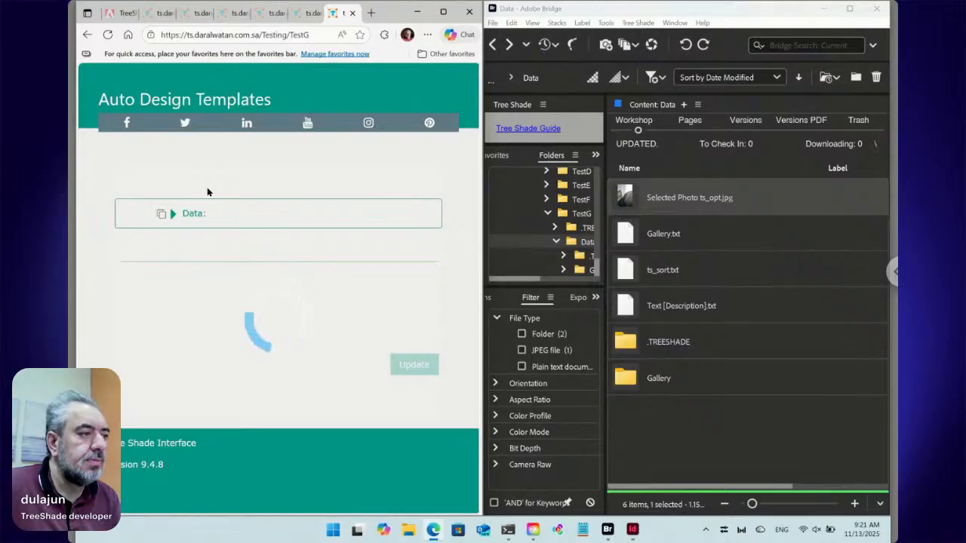
left_click(173, 214)
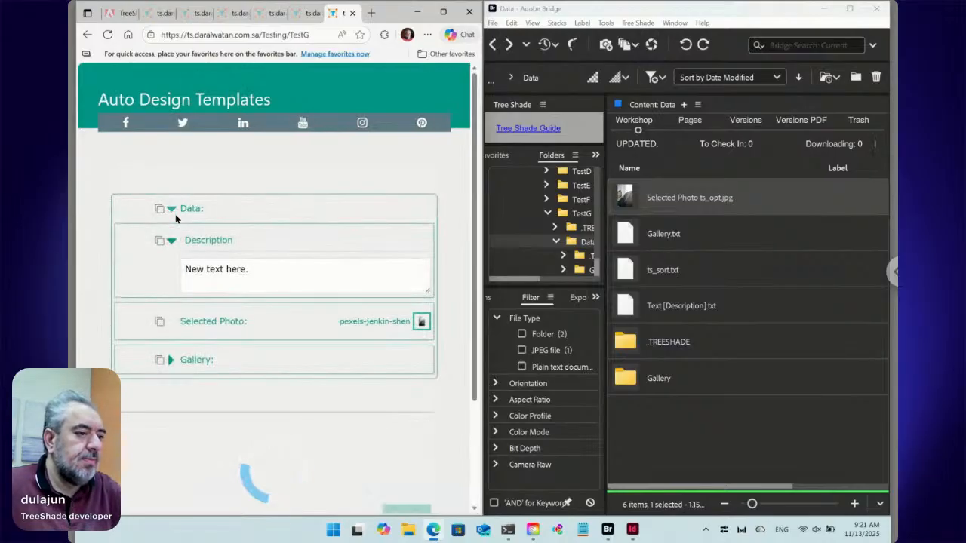
left_click(202, 360)
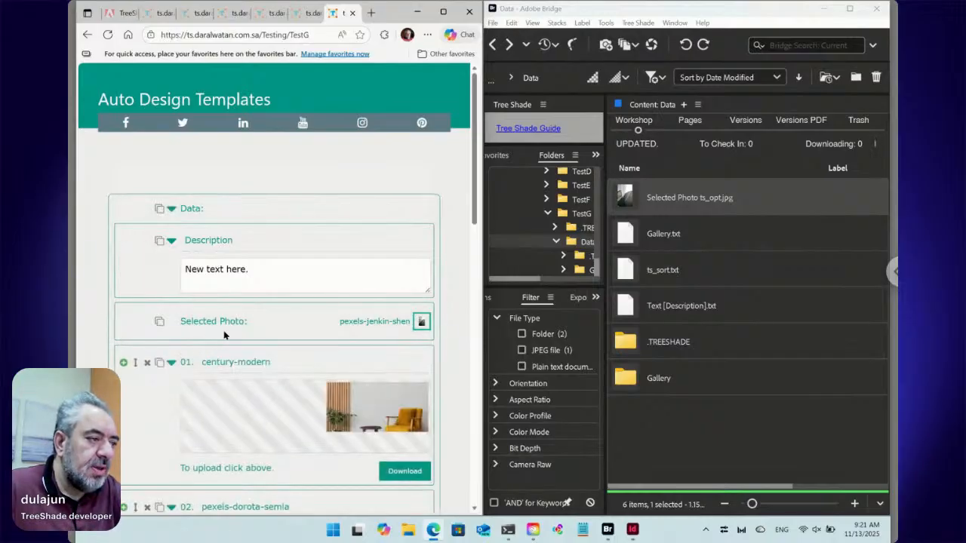
Choose century-modern as the Selected Photo and submit the form update
left_click(421, 323)
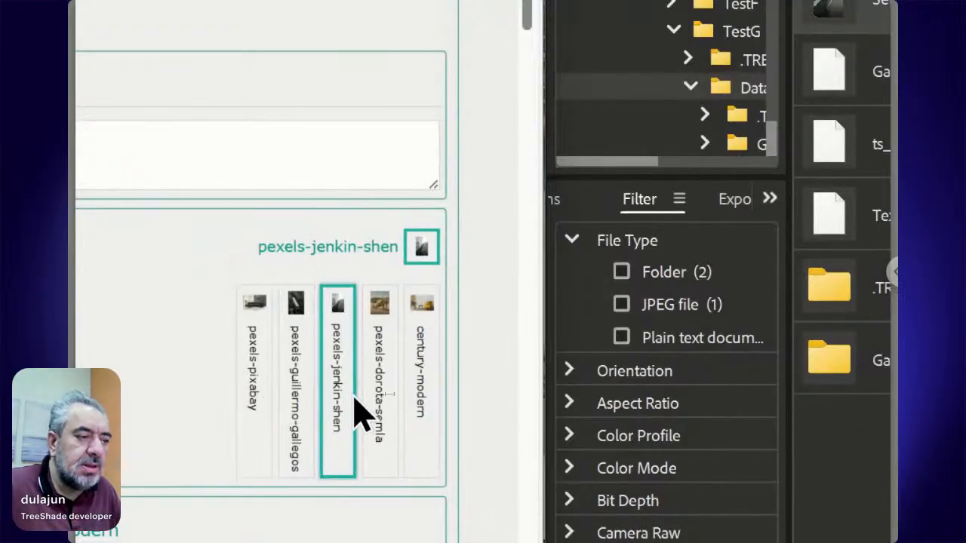
left_click(424, 388)
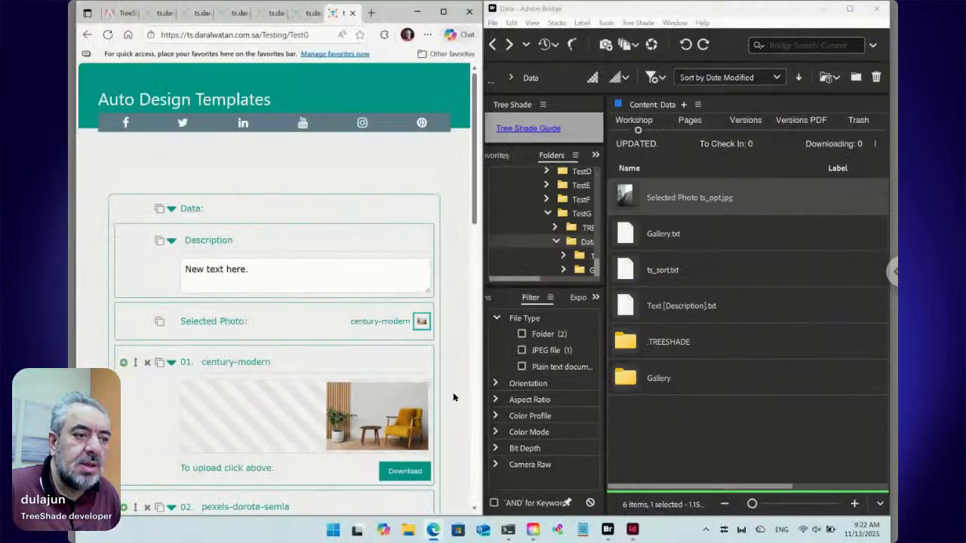
scroll(452, 397, "down", 6)
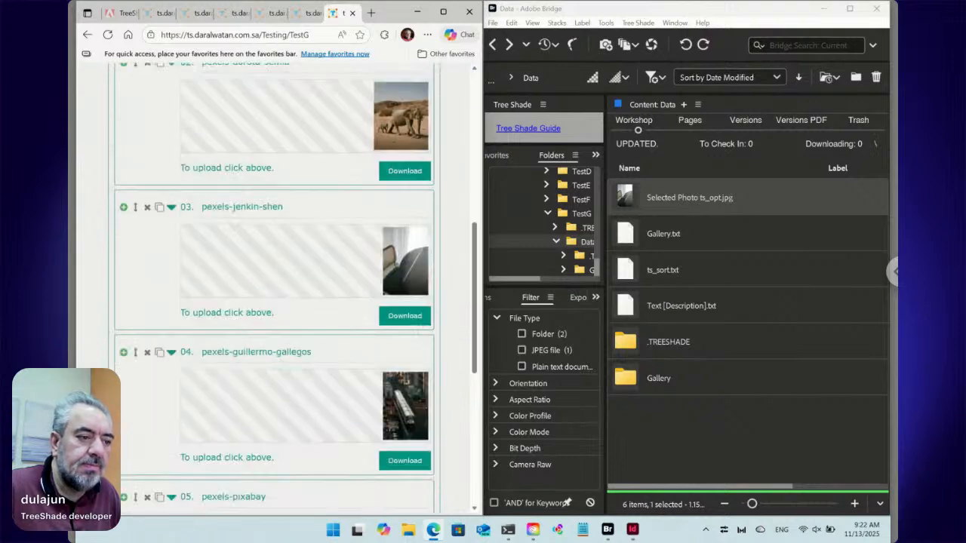
scroll(295, 287, "down", 3)
left_click(407, 492)
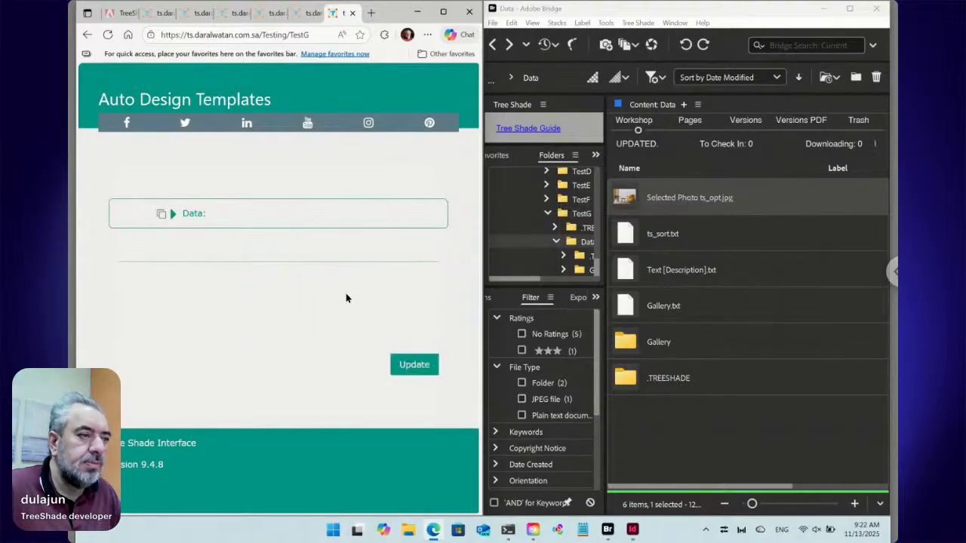
Expand the Data section of the updated form and open the Selected Photo options to check the current choice
left_click(172, 215)
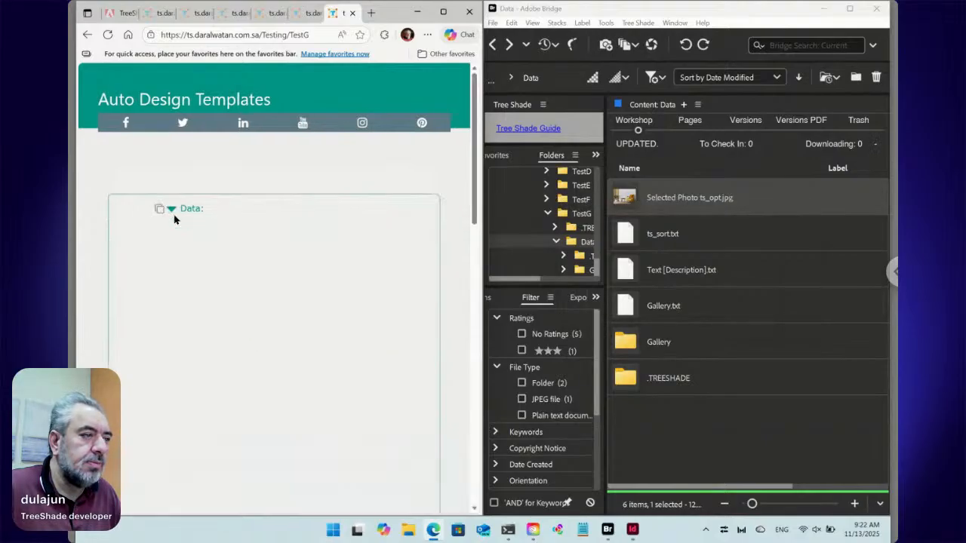
scroll(342, 323, "down", 3)
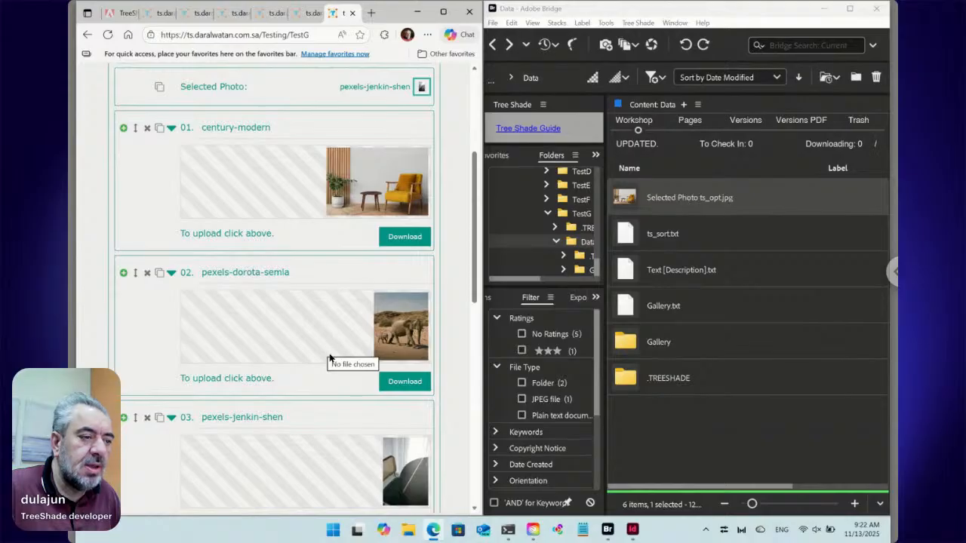
scroll(329, 356, "up", 1)
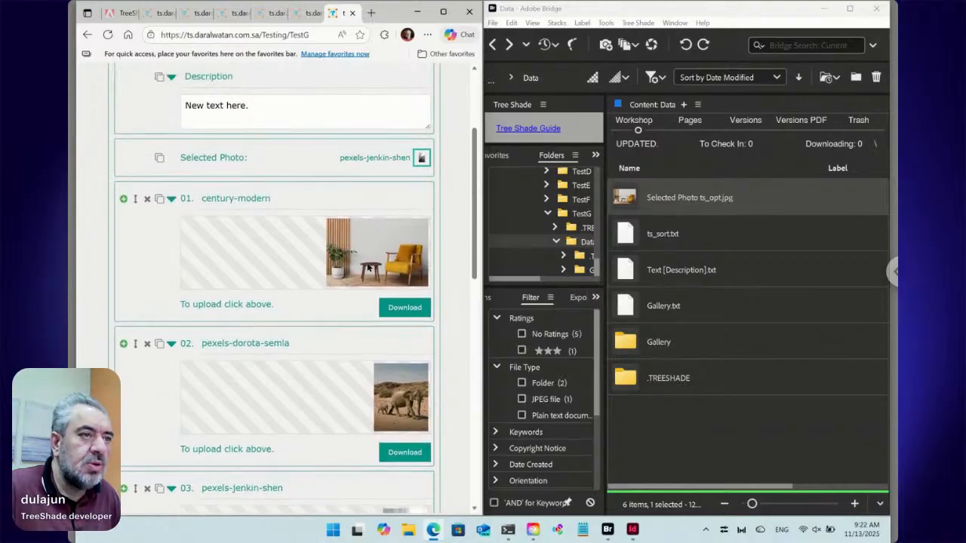
left_click(421, 163)
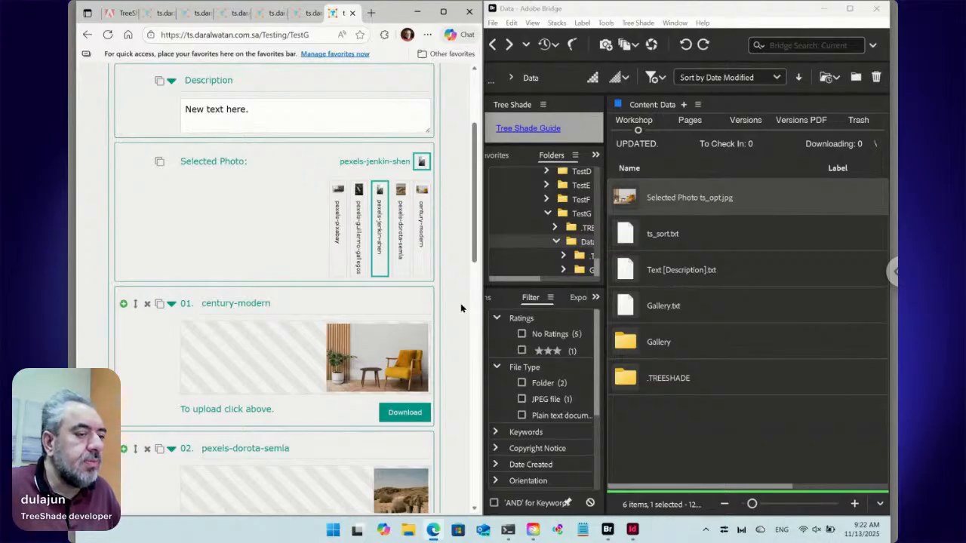
scroll(461, 304, "down", 3)
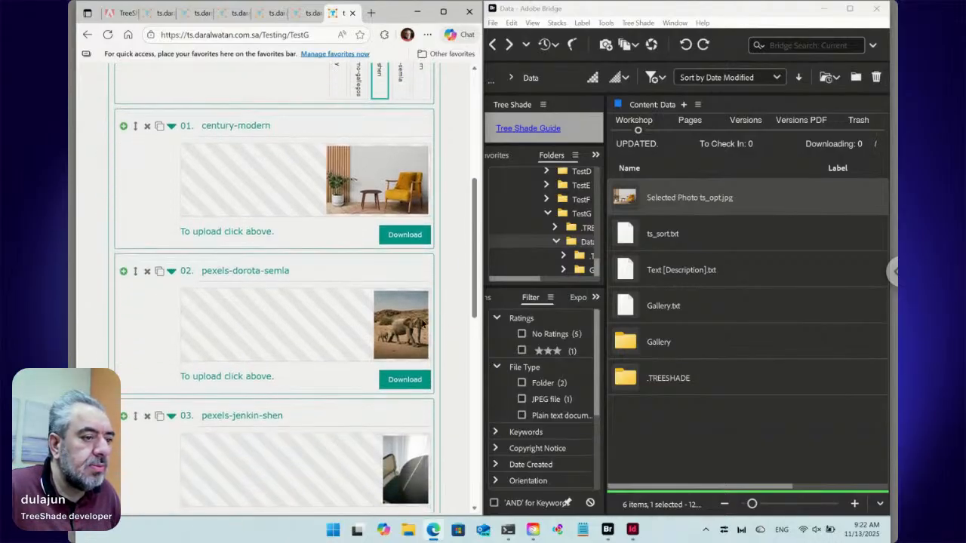
left_click(406, 324)
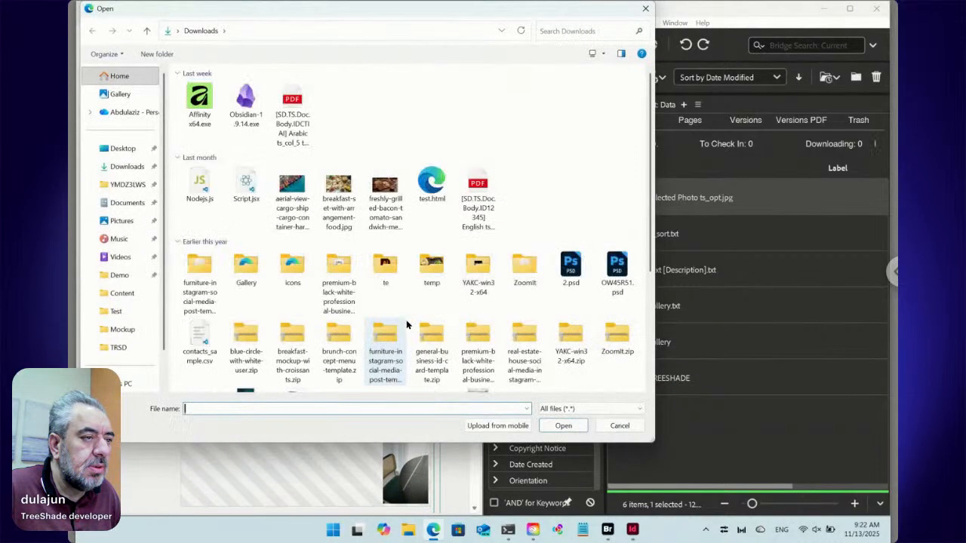
left_click(619, 426)
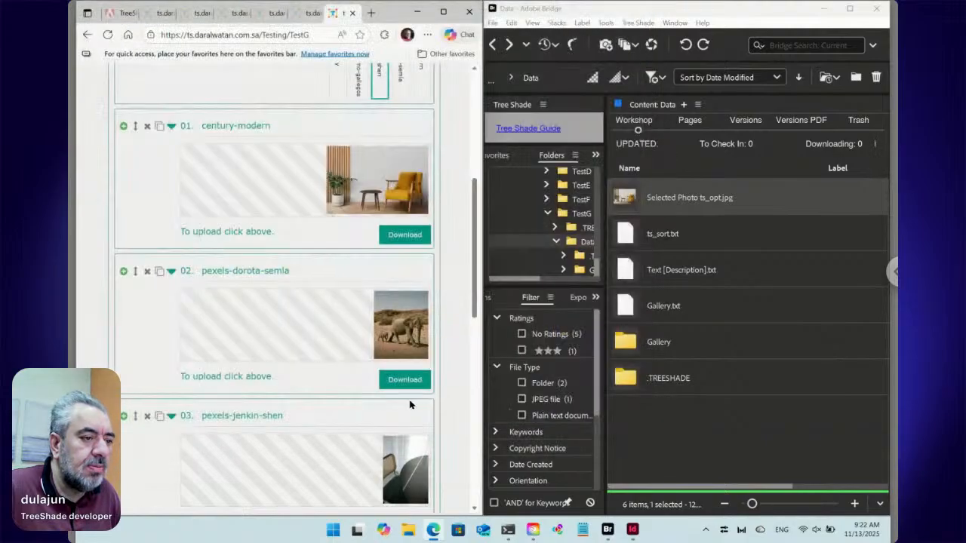
Remove the pexels-jenkin-shen and pexels-pixabay image entries from the form's gallery
scroll(410, 405, "down", 3)
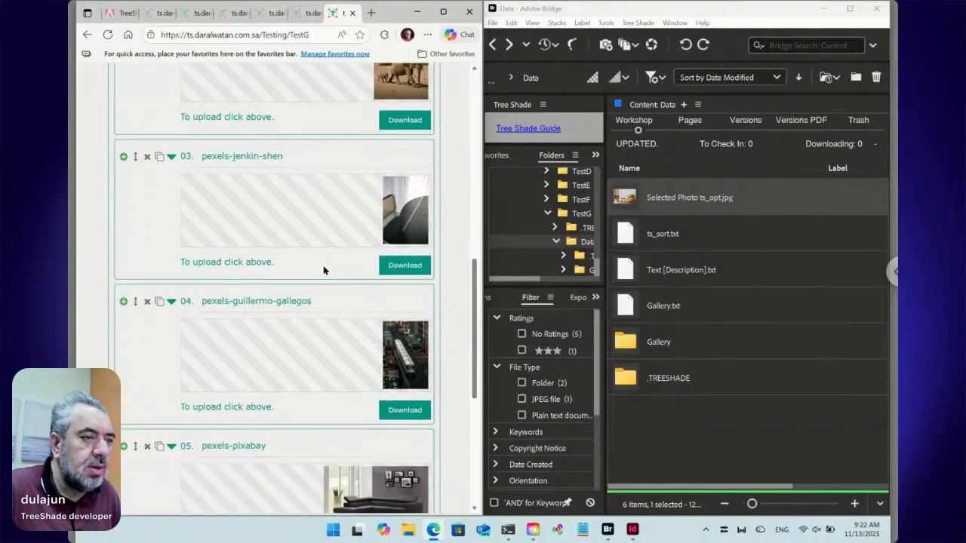
left_click(148, 157)
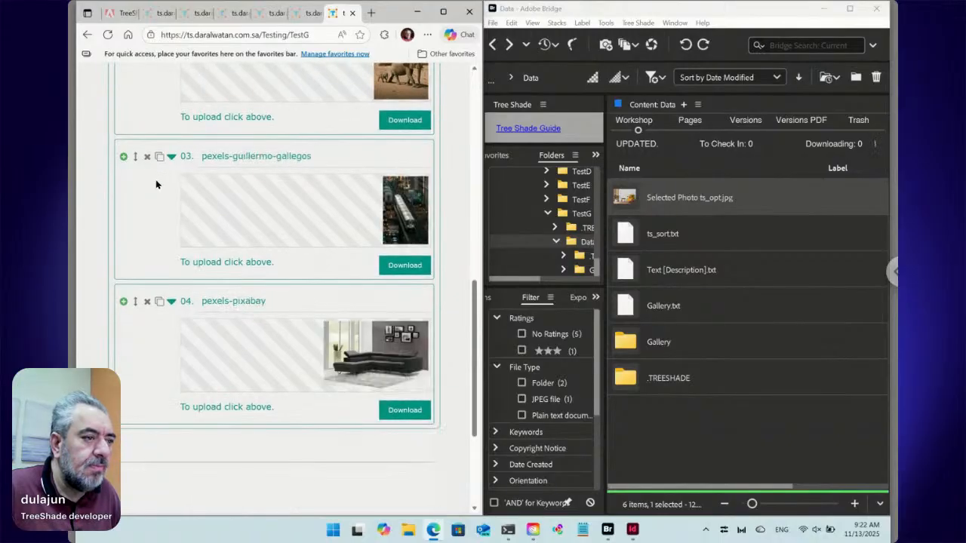
left_click(148, 302)
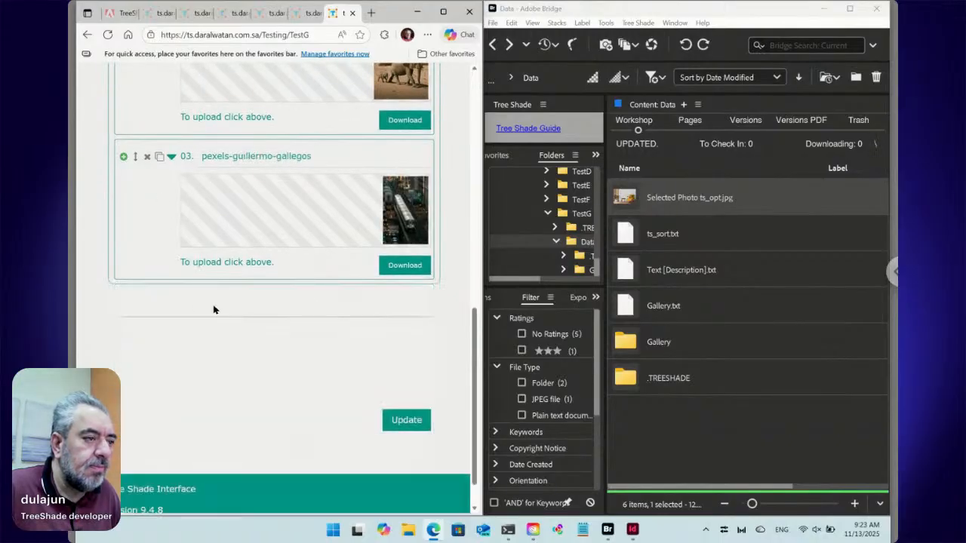
Compare the Selected Photo options with the images remaining in the form's gallery, collapsing and reopening the options list
scroll(337, 299, "up", 3)
scroll(338, 300, "up", 3)
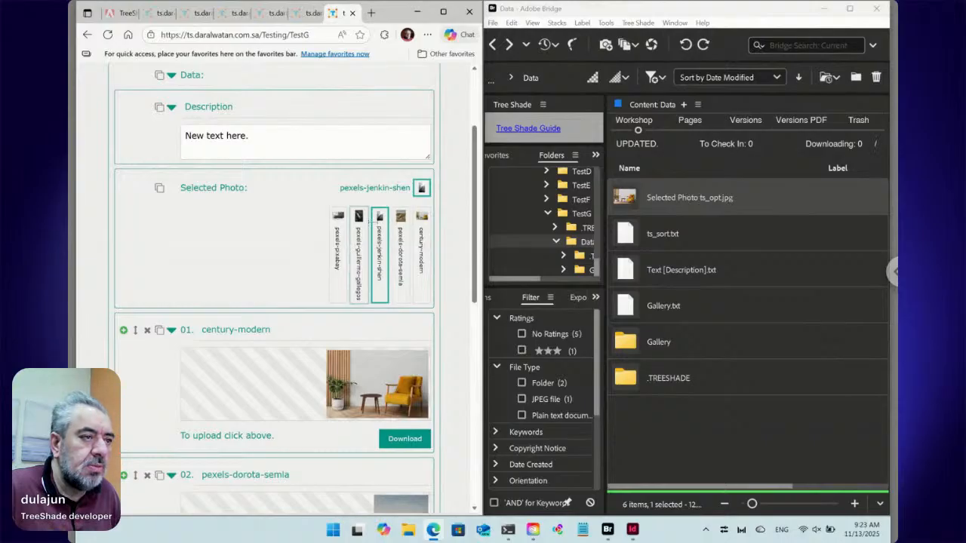
left_click(422, 190)
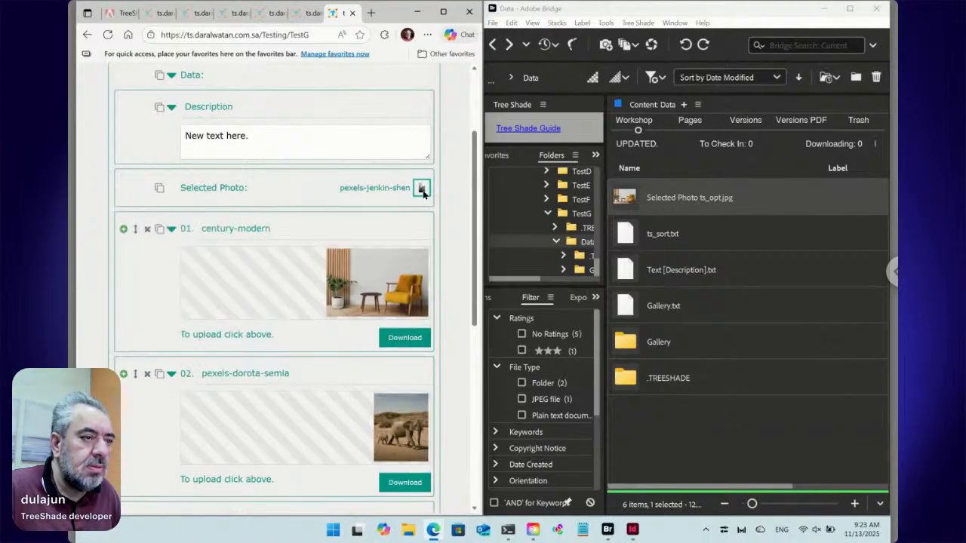
left_click(421, 190)
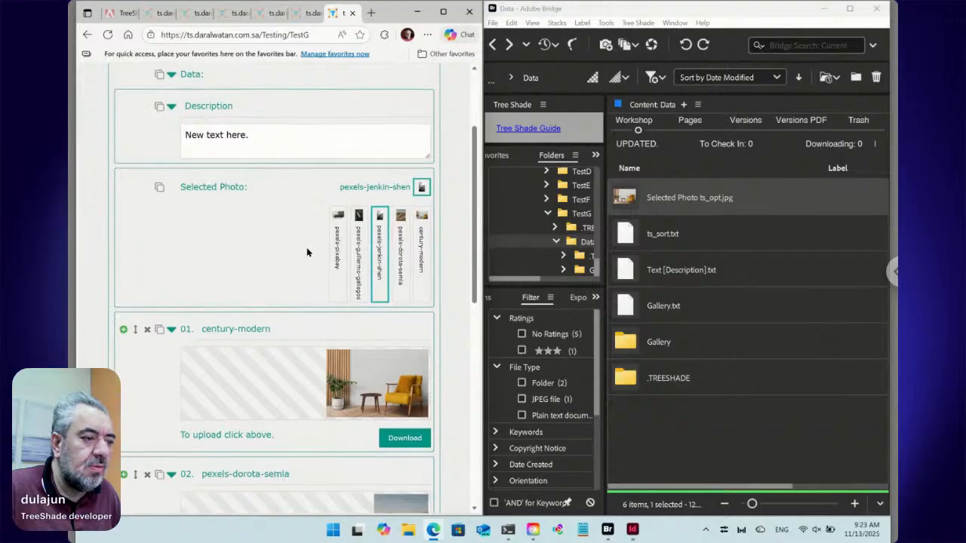
scroll(306, 252, "down", 2)
scroll(307, 252, "down", 4)
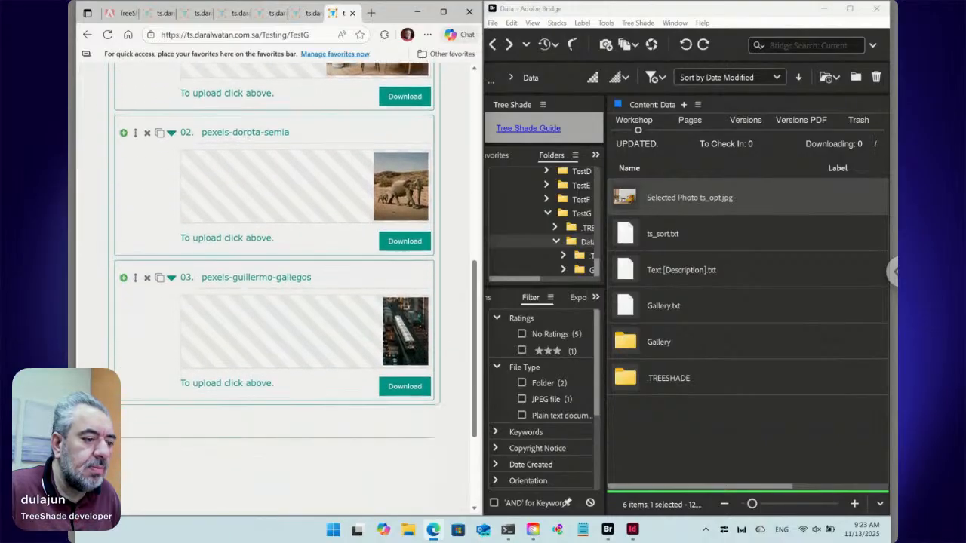
scroll(306, 257, "up", 1)
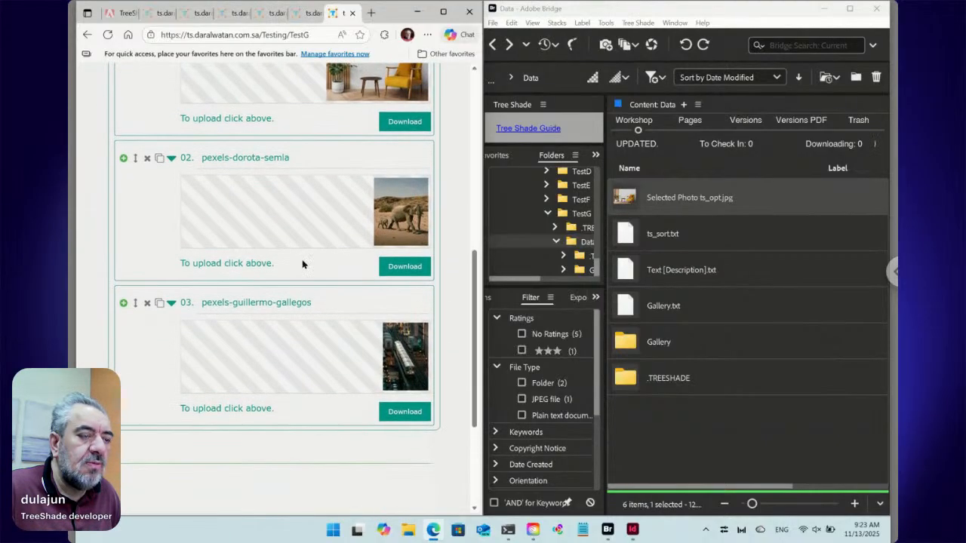
scroll(317, 246, "up", 3)
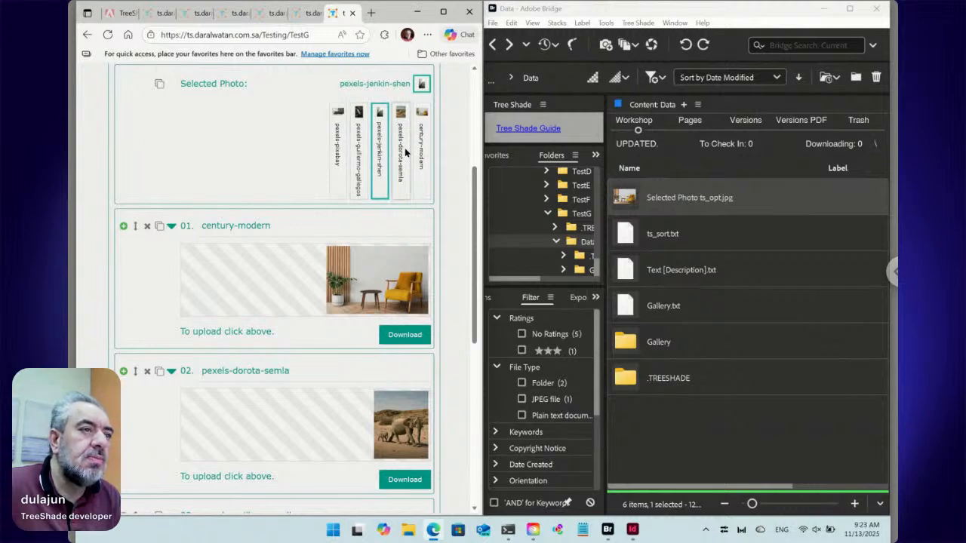
scroll(264, 158, "up", 1)
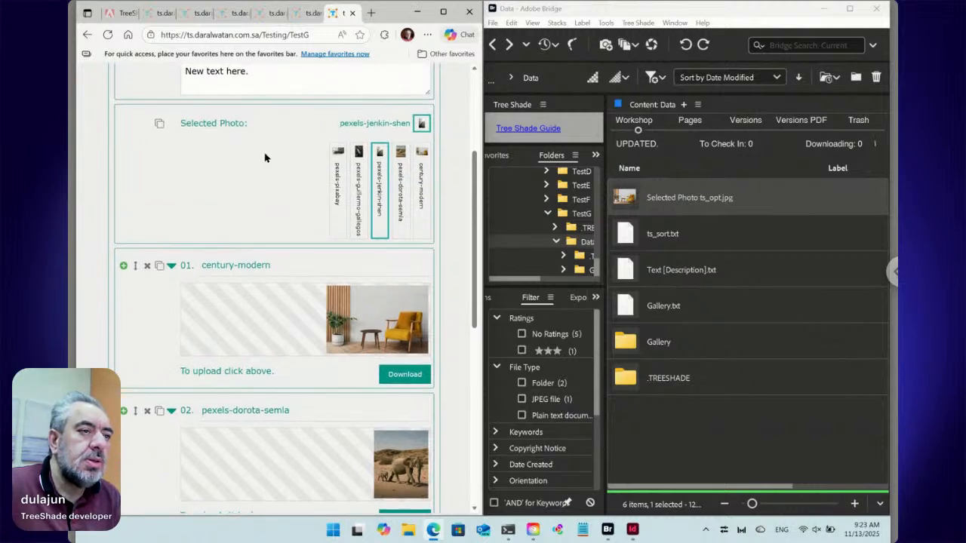
left_click(423, 124)
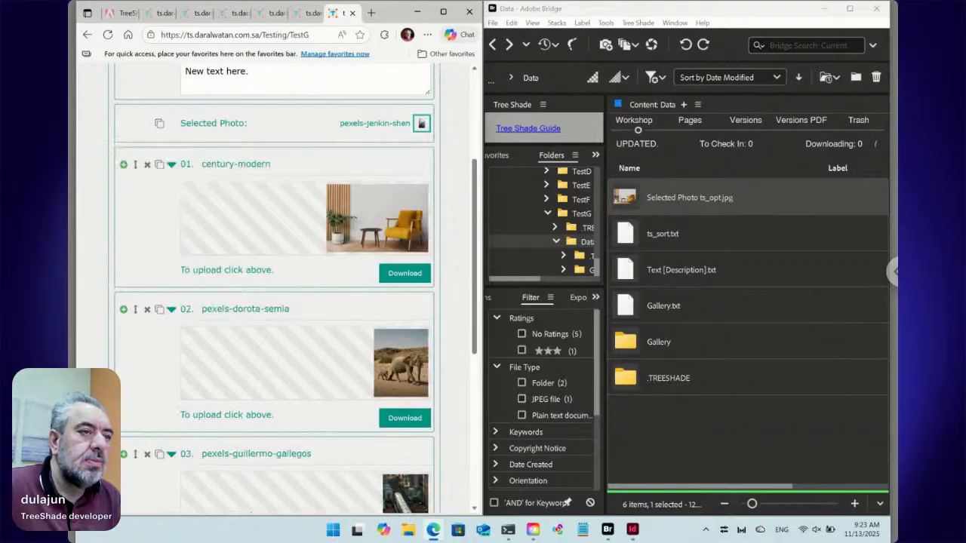
left_click(422, 124)
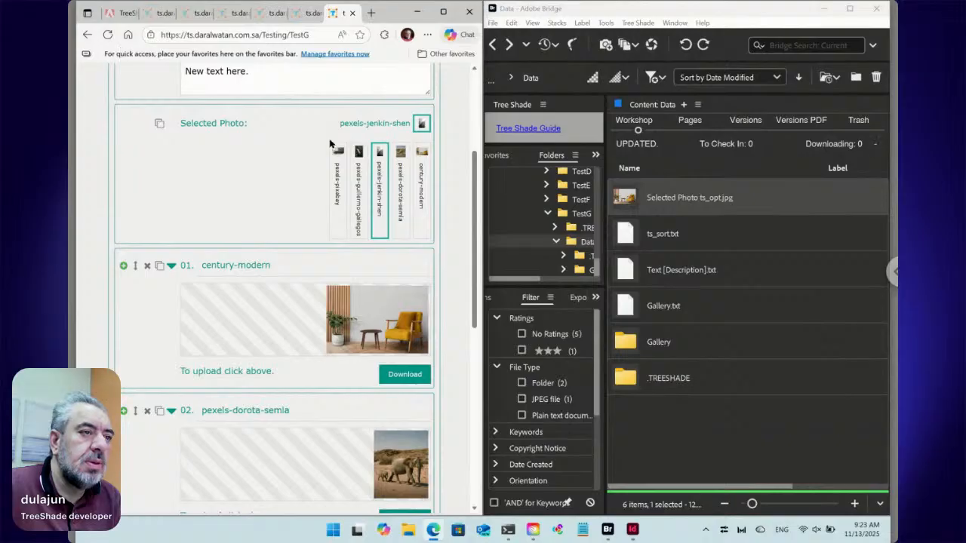
Switch the Selected Photo to century-modern and submit the form with the reduced gallery
left_click(422, 184)
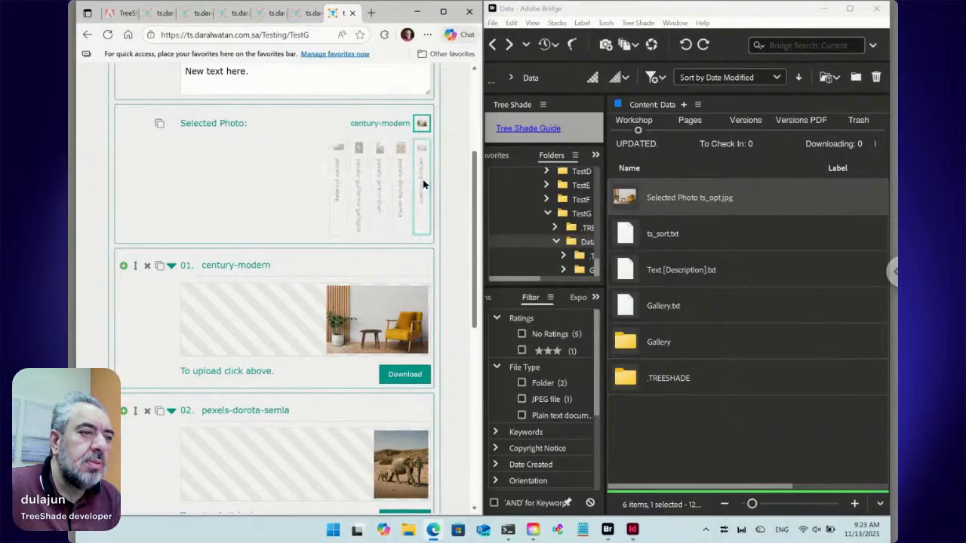
scroll(327, 172, "down", 4)
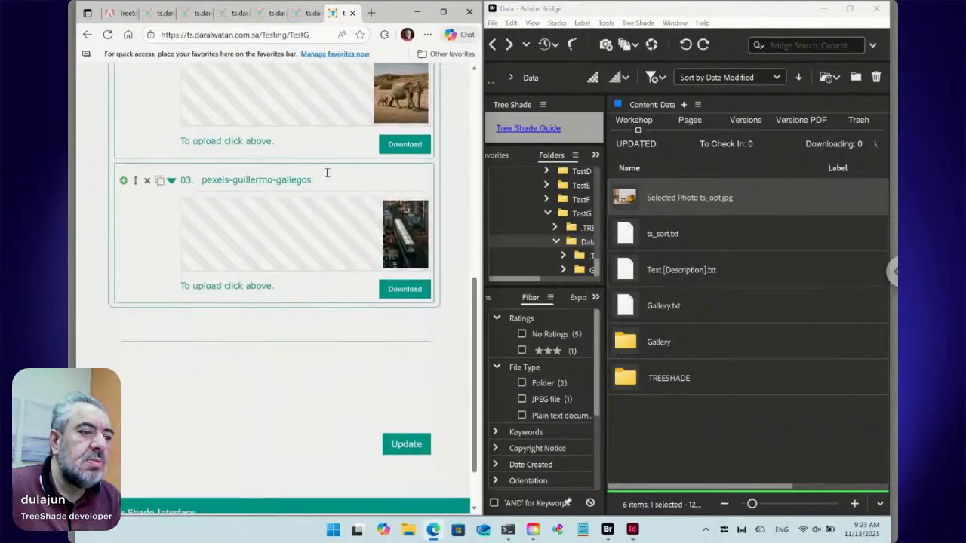
left_click(407, 431)
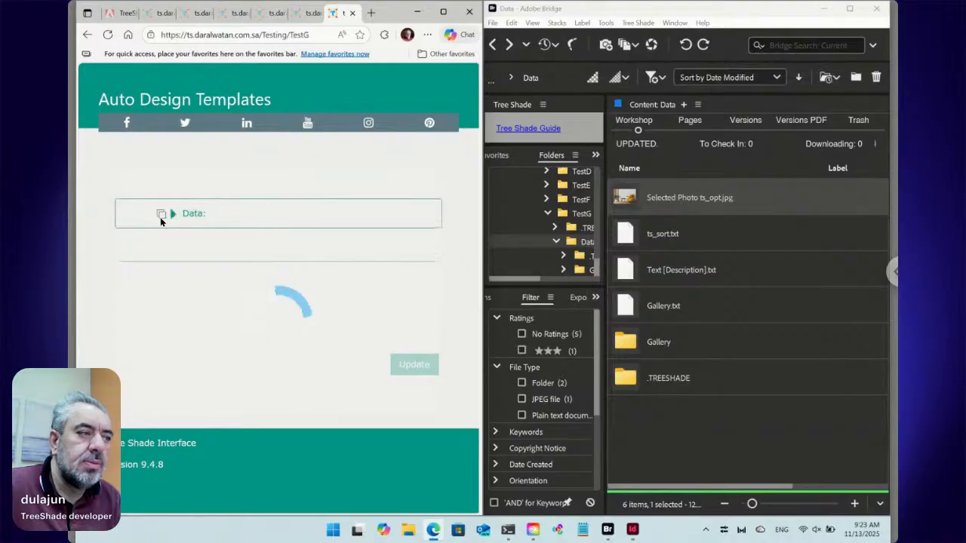
Expand the Data and Gallery sections of the updated form and check the Selected Photo field by collapsing and reopening it
left_click(176, 215)
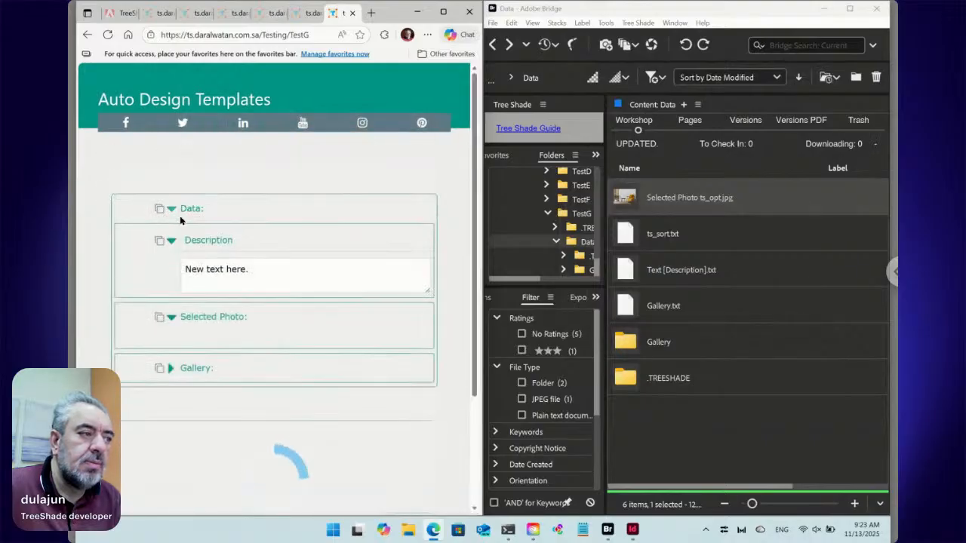
left_click(172, 369)
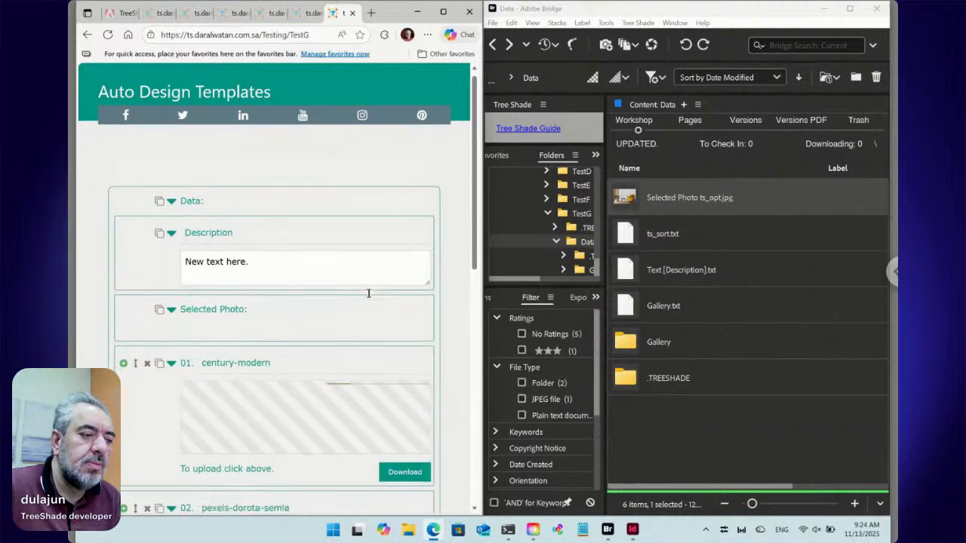
scroll(369, 296, "down", 2)
scroll(369, 294, "down", 1)
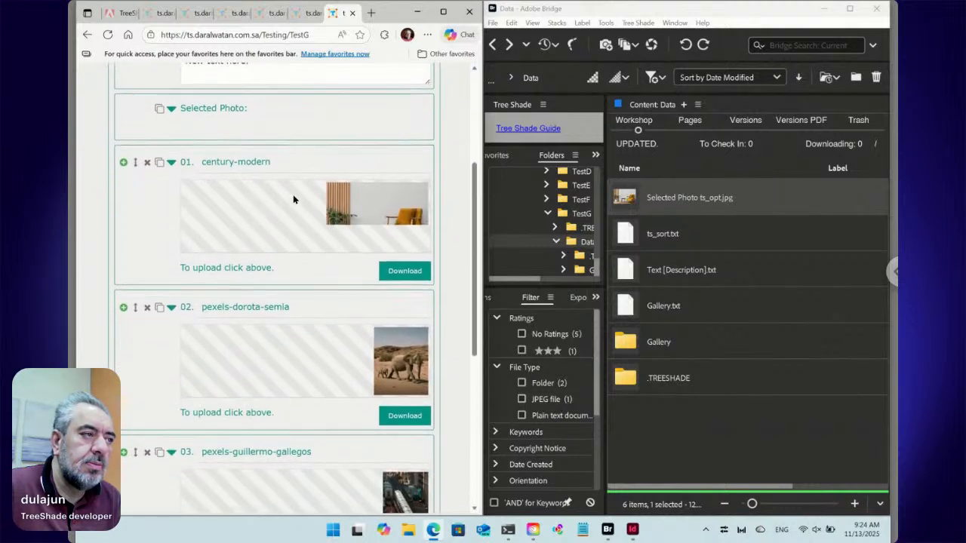
left_click(173, 110)
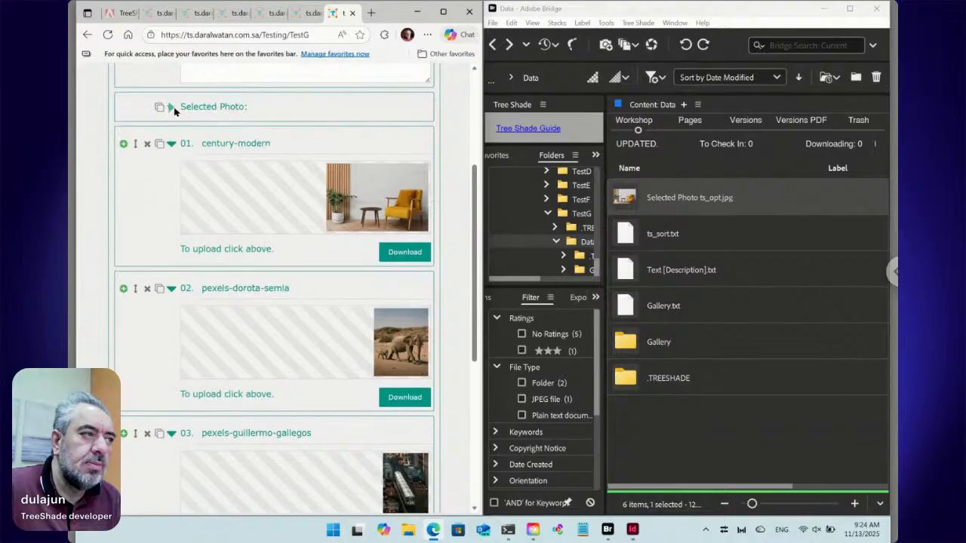
left_click(173, 109)
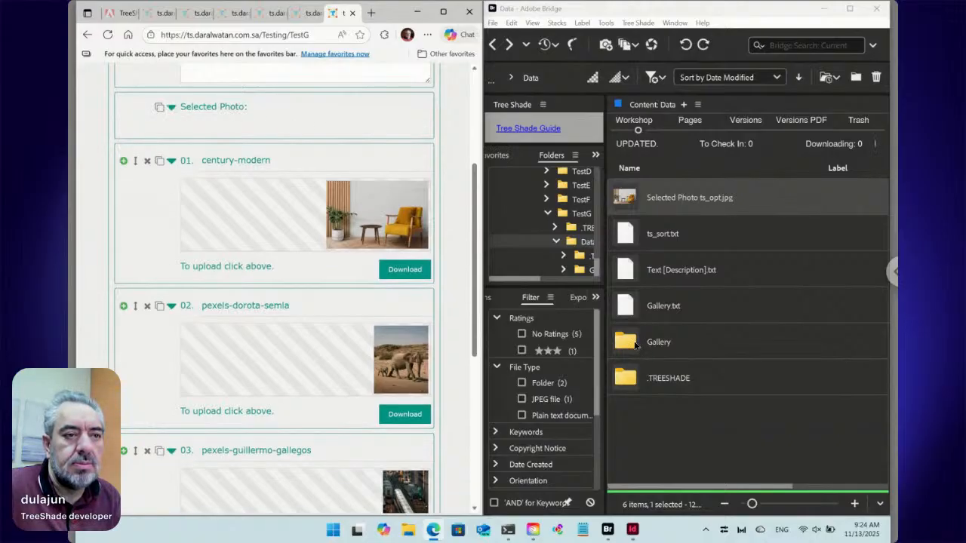
Check the images in Bridge's Gallery folder, return to Data, and reload the TestG form with its Data section expanded
double_click(636, 343)
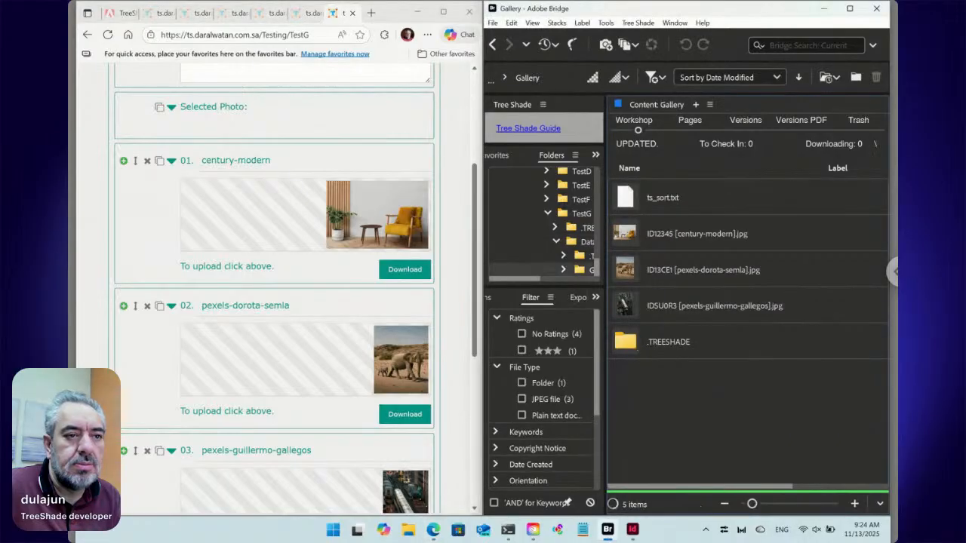
left_click(493, 45)
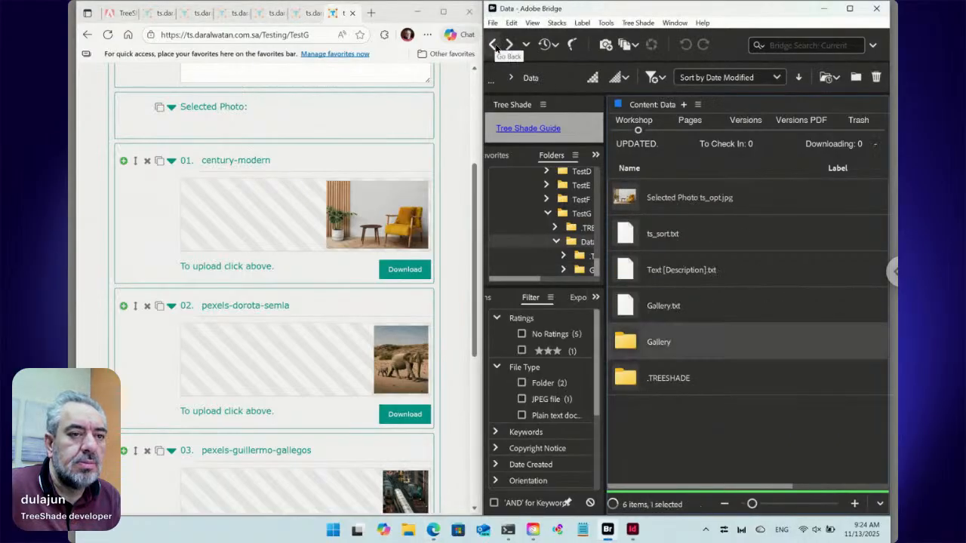
left_click(674, 205)
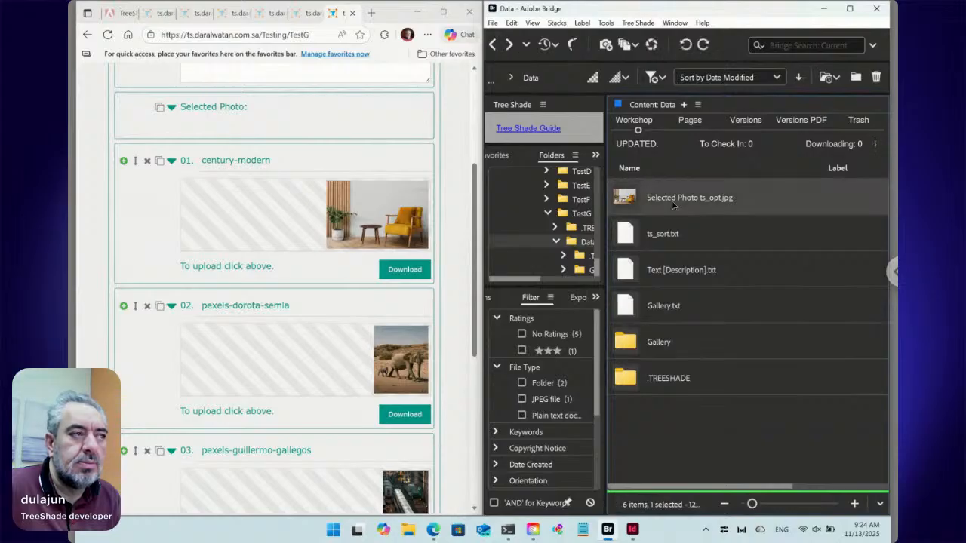
left_click(108, 34)
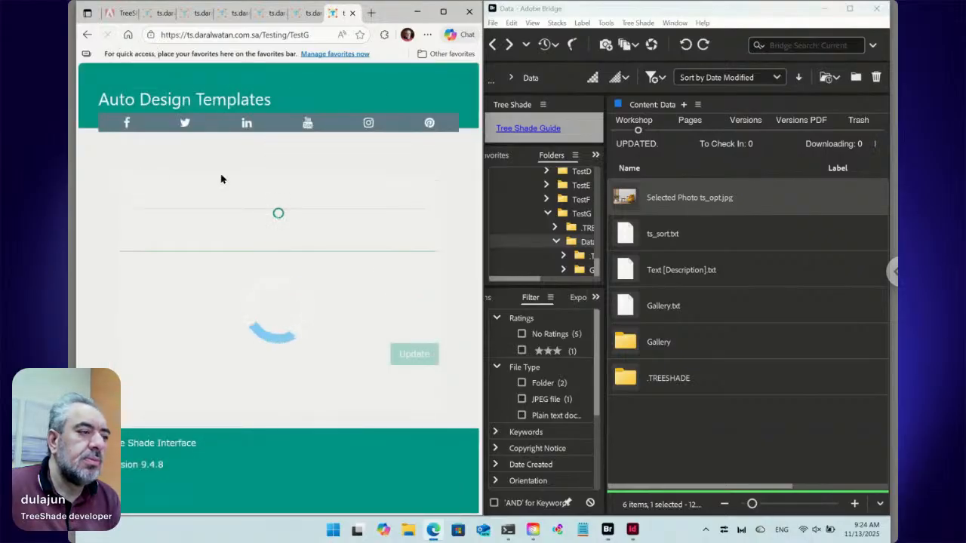
left_click(173, 215)
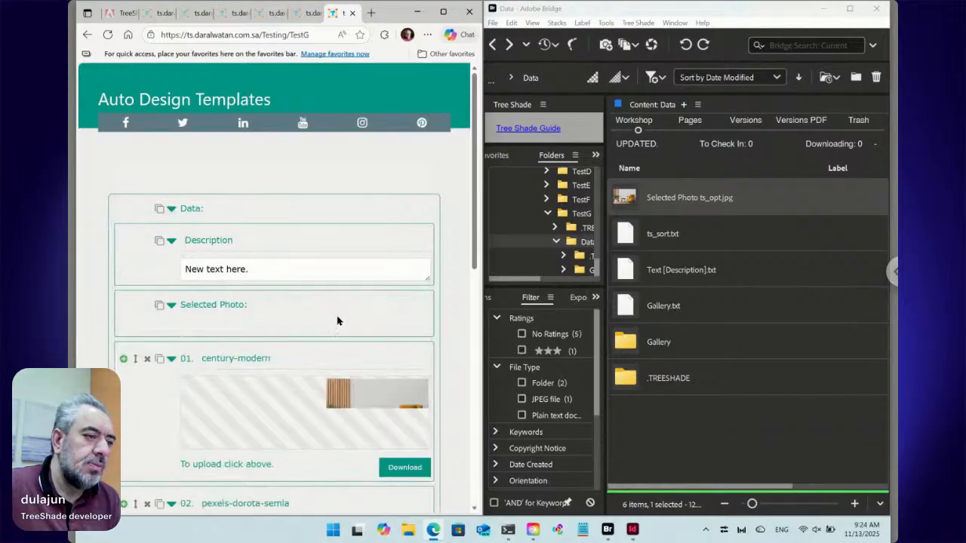
Try to reveal the original file of Selected Photo ts_opt.jpg through its copying sequence, dismissing the alert
left_click(676, 274)
left_click(678, 199)
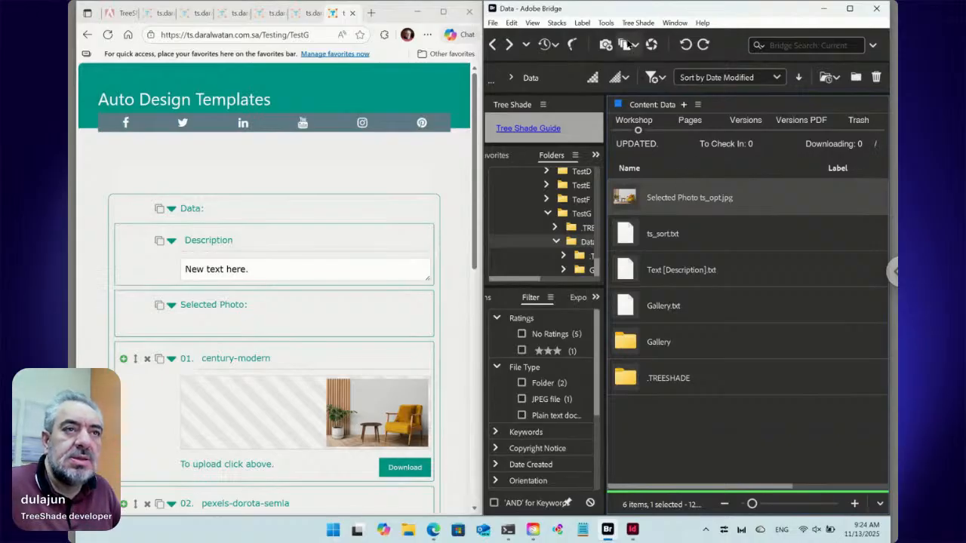
left_click(634, 25)
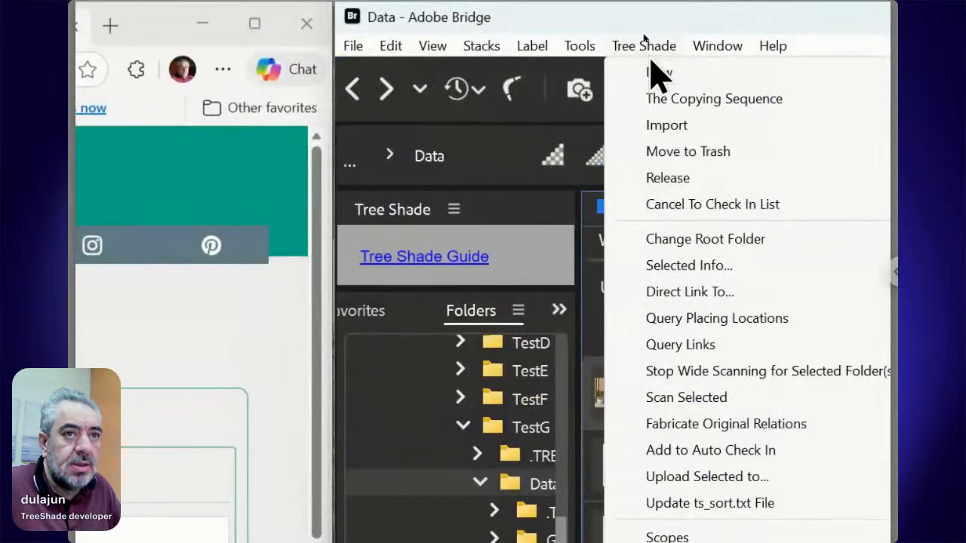
mouse_move(643, 47)
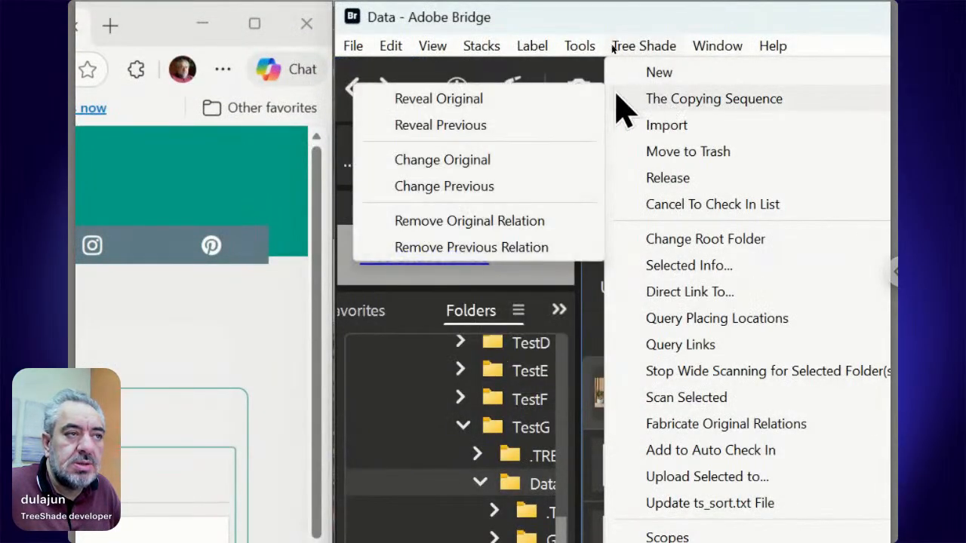
left_click(550, 103)
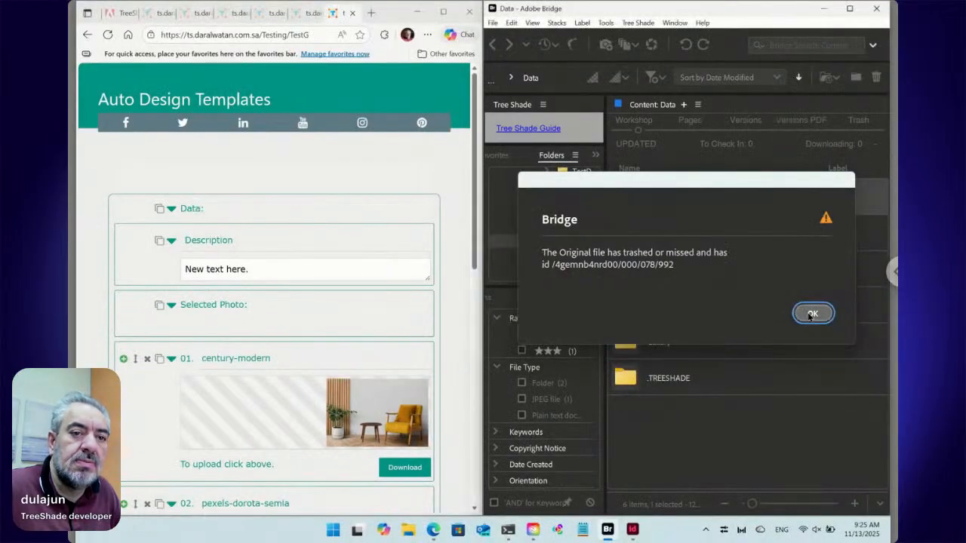
left_click(811, 314)
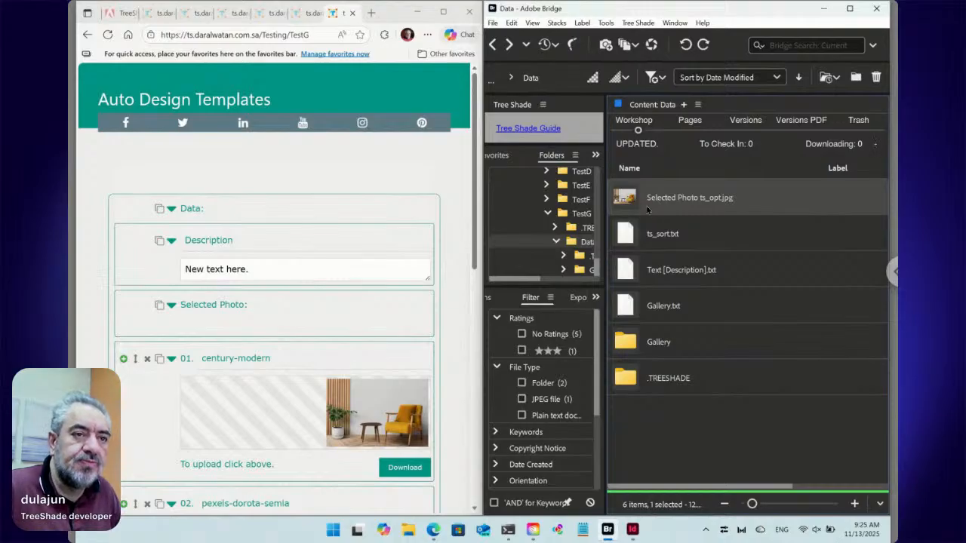
Change the original of Selected Photo ts_opt.jpg to ID12345 [century-modern].jpg from the TestG Data Gallery folder
left_click(637, 23)
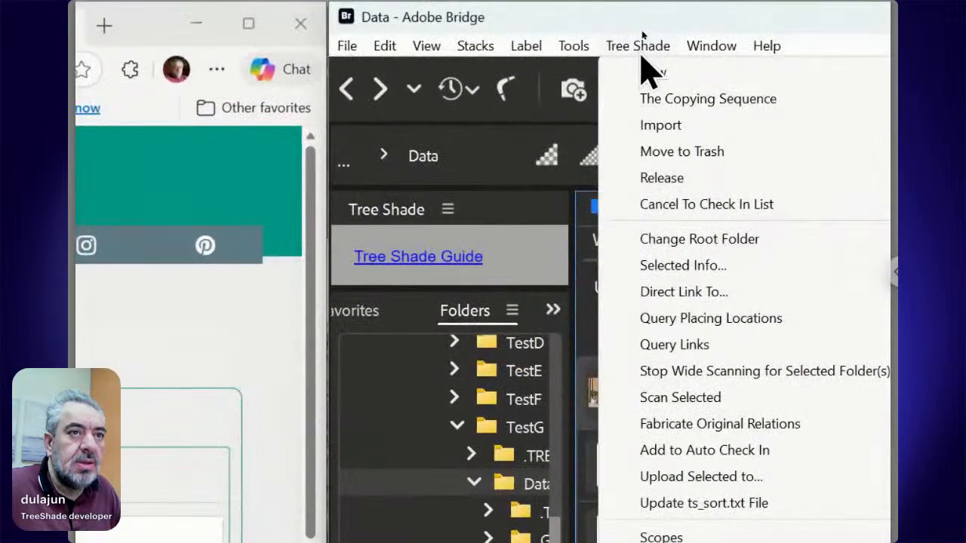
mouse_move(646, 48)
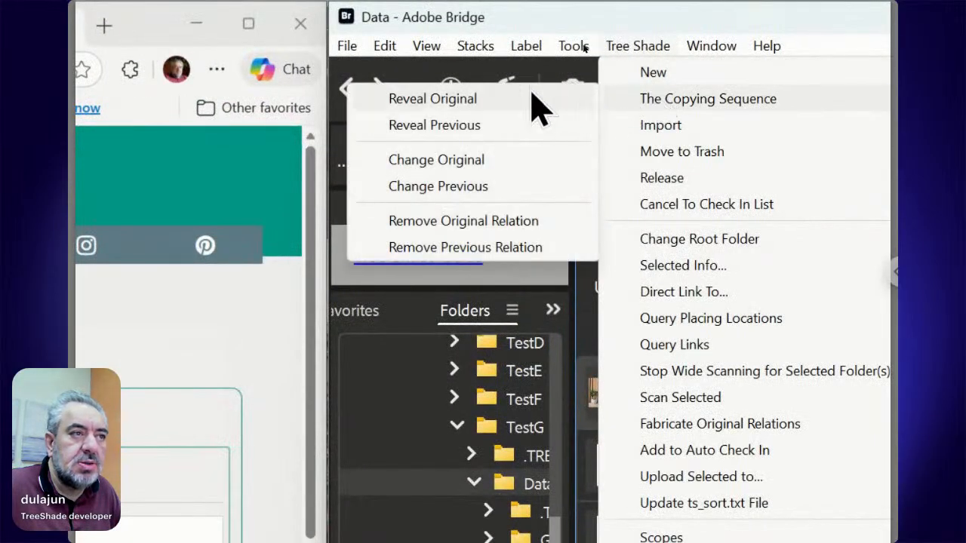
left_click(460, 164)
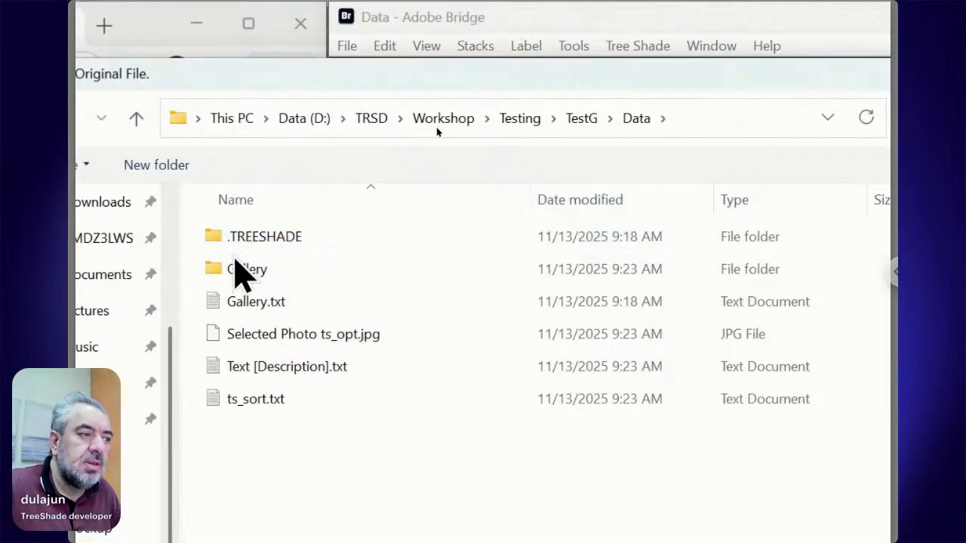
double_click(237, 266)
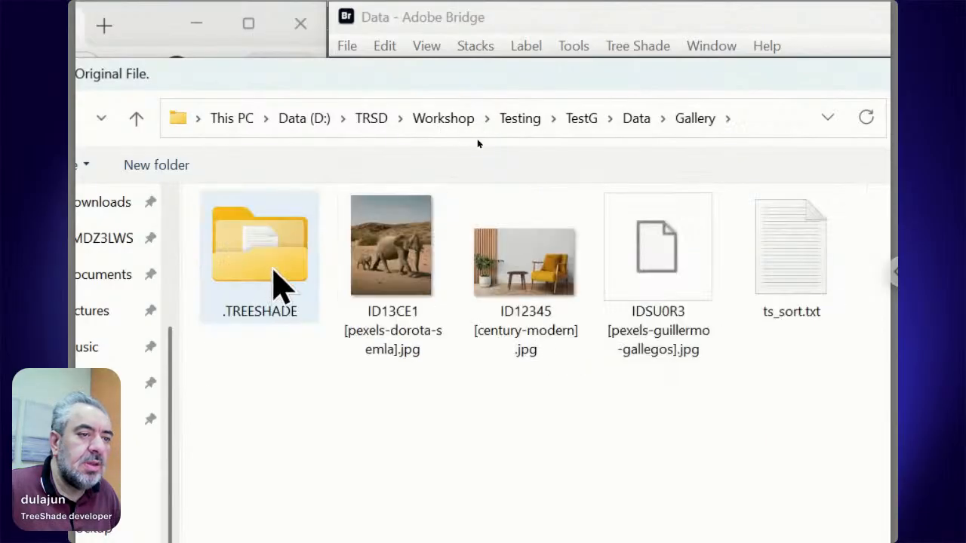
left_click(519, 282)
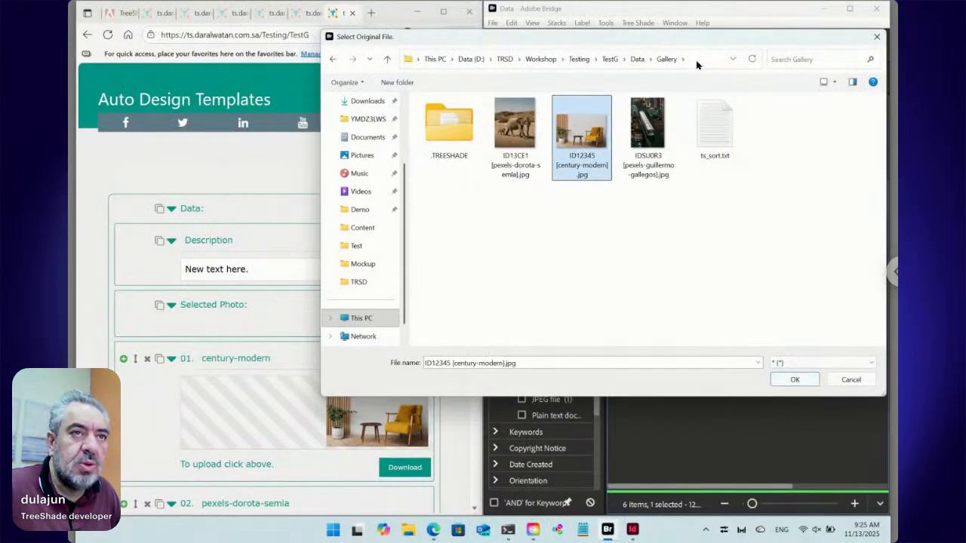
left_click_drag(697, 47, 685, 242)
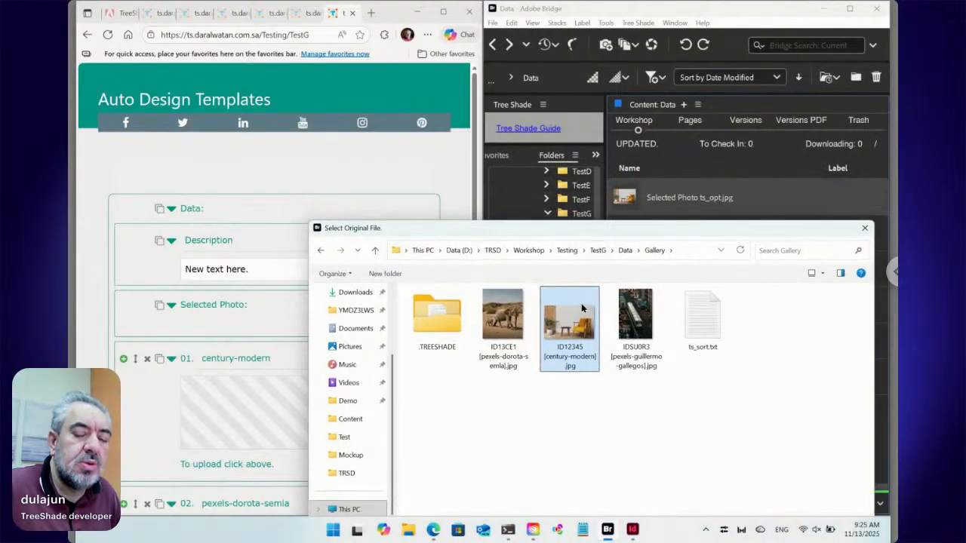
left_click_drag(638, 227, 638, 151)
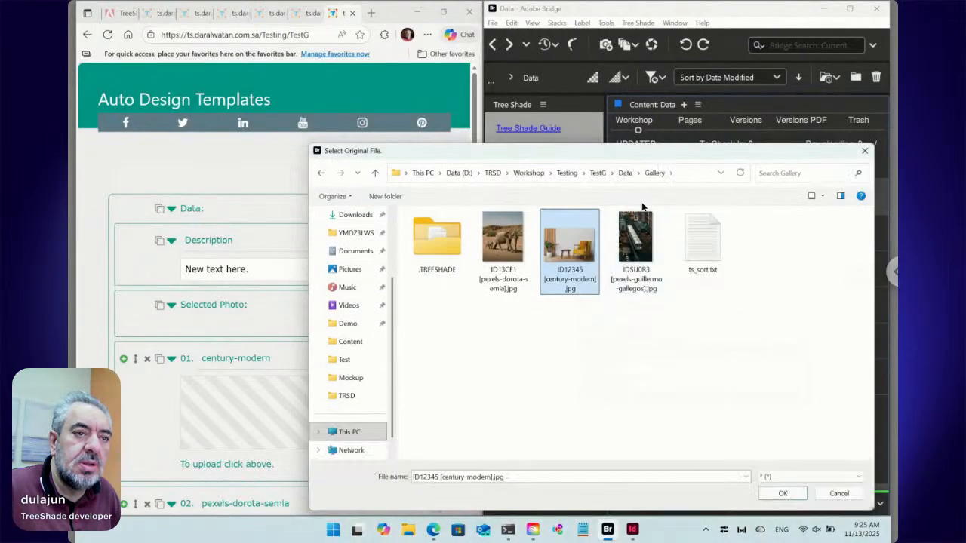
left_click(798, 493)
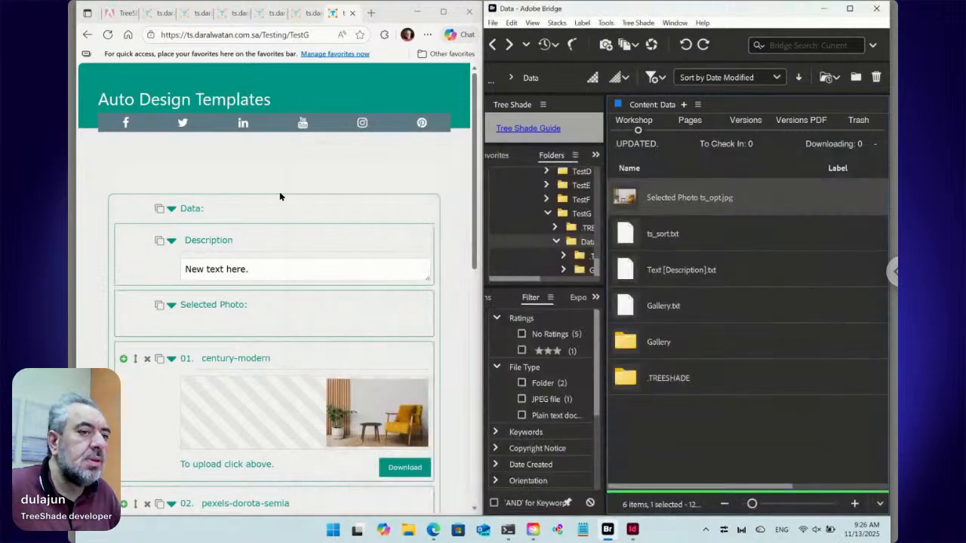
Reload the TestG form and compare the Selected Photo options with the images in the gallery
left_click(108, 35)
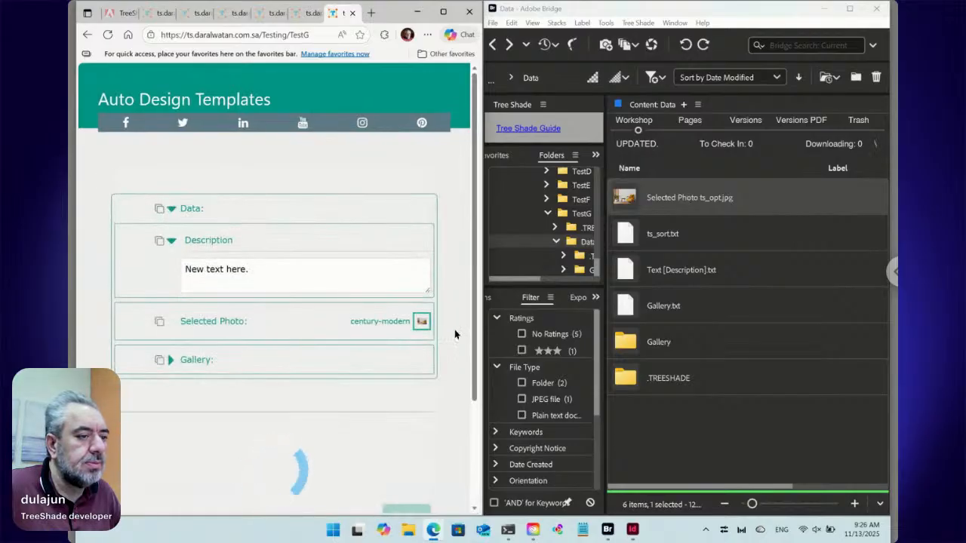
left_click(423, 322)
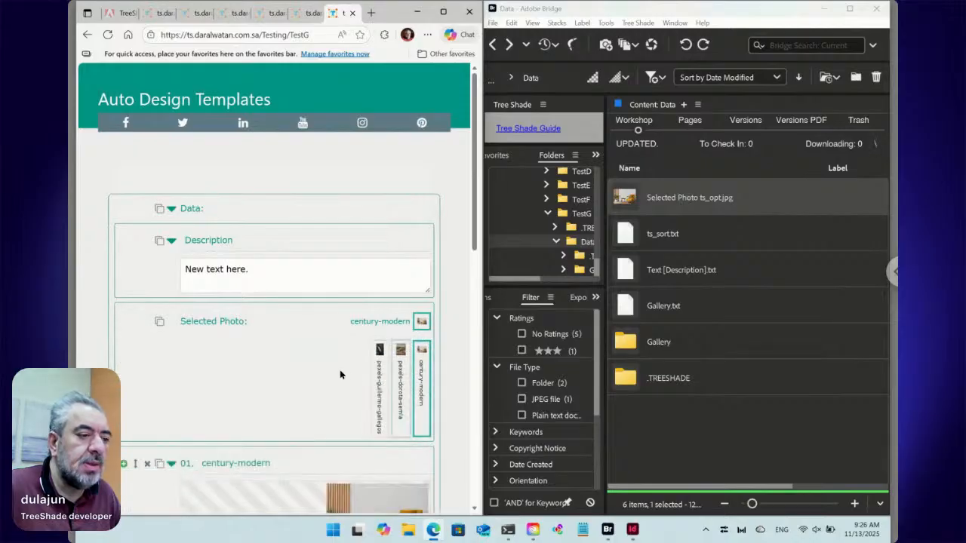
scroll(340, 375, "down", 1)
scroll(339, 375, "down", 3)
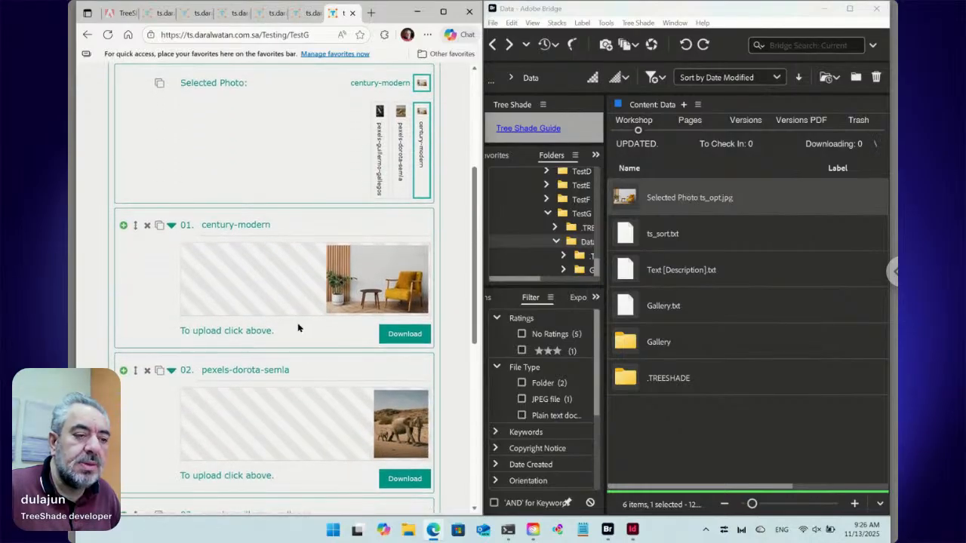
Move Gallery.txt from the Data folder to Tree Shade's trash while keeping its paired Gallery folder
left_click(661, 316)
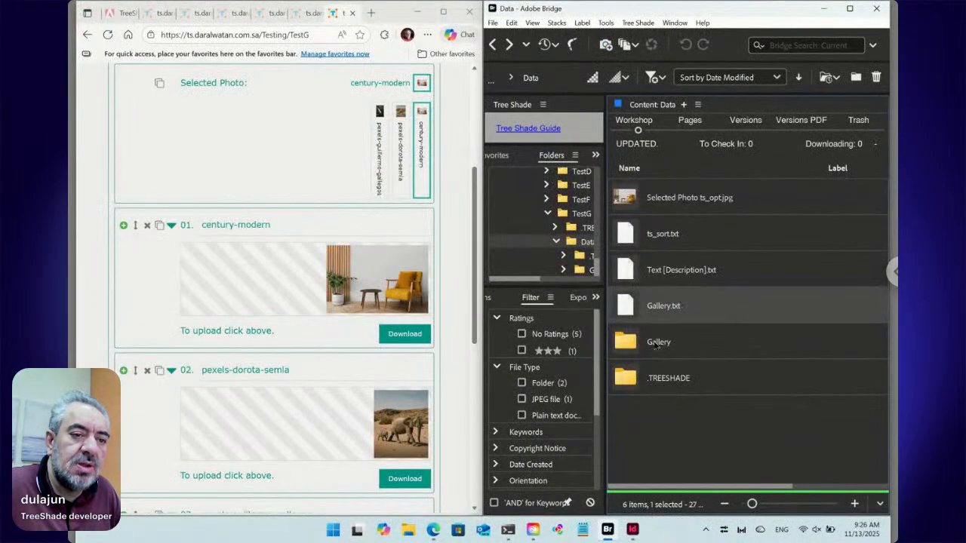
left_click(637, 22)
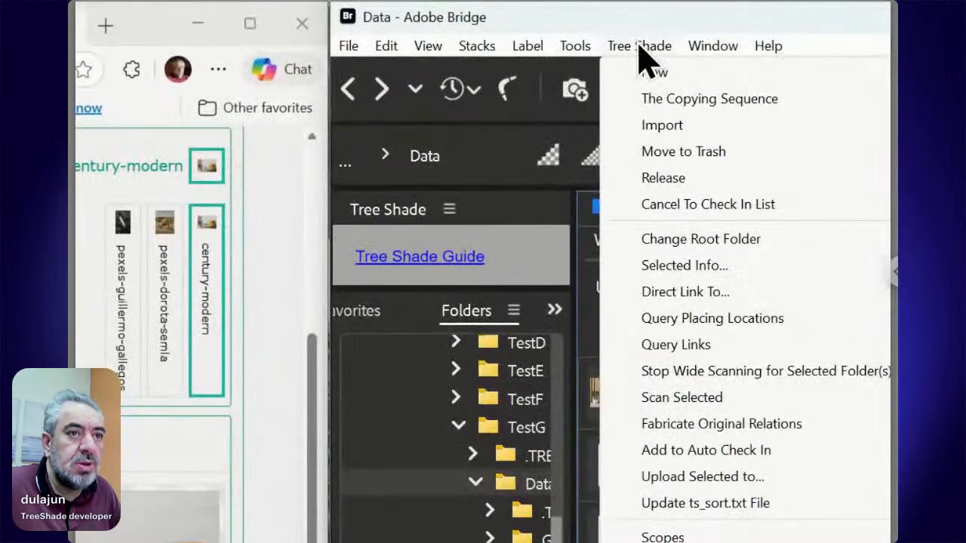
left_click(675, 154)
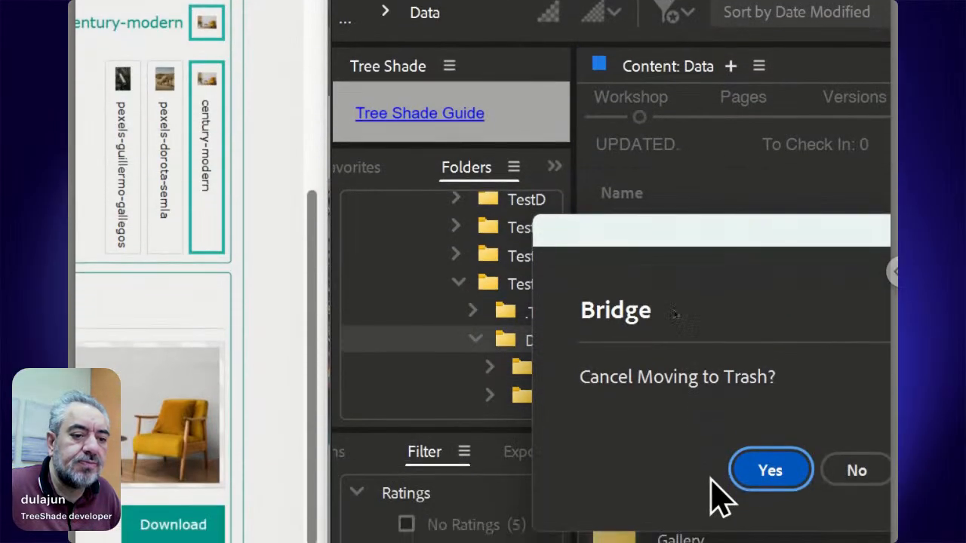
left_click_drag(551, 234, 863, 257)
left_click_drag(790, 258, 741, 231)
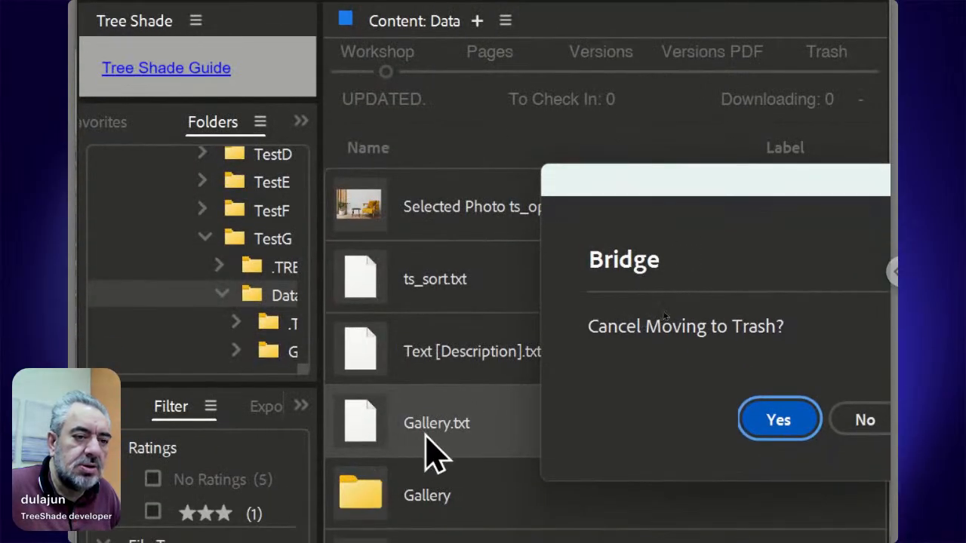
left_click(845, 423)
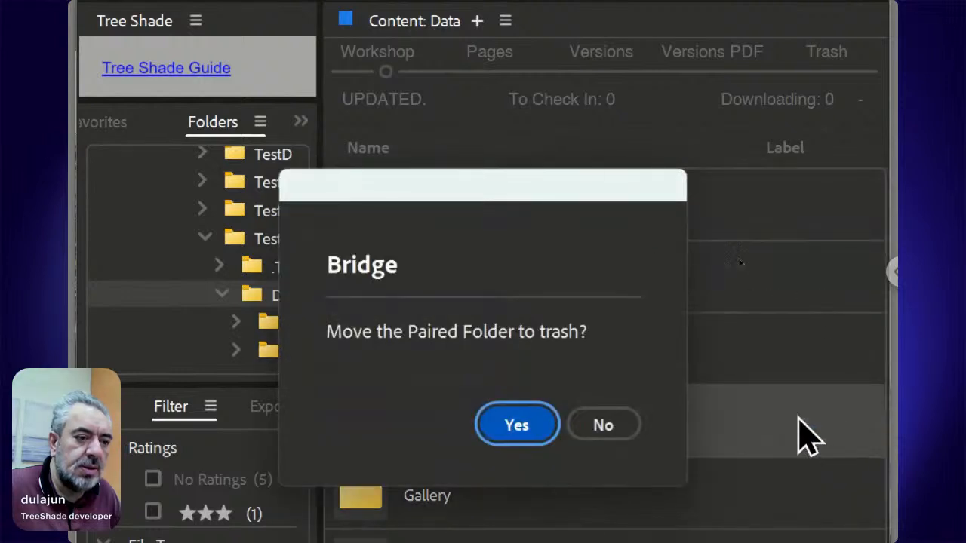
left_click_drag(325, 199, 547, 220)
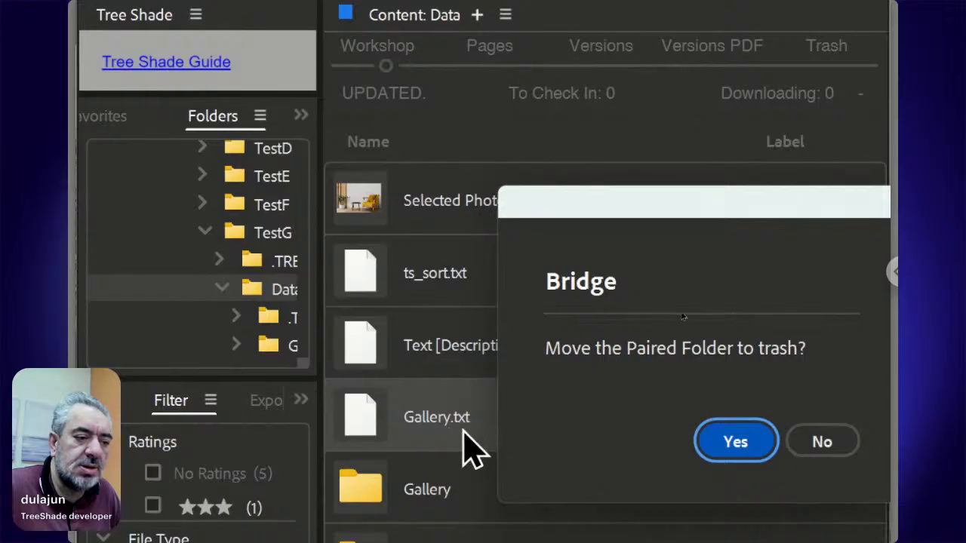
left_click(822, 443)
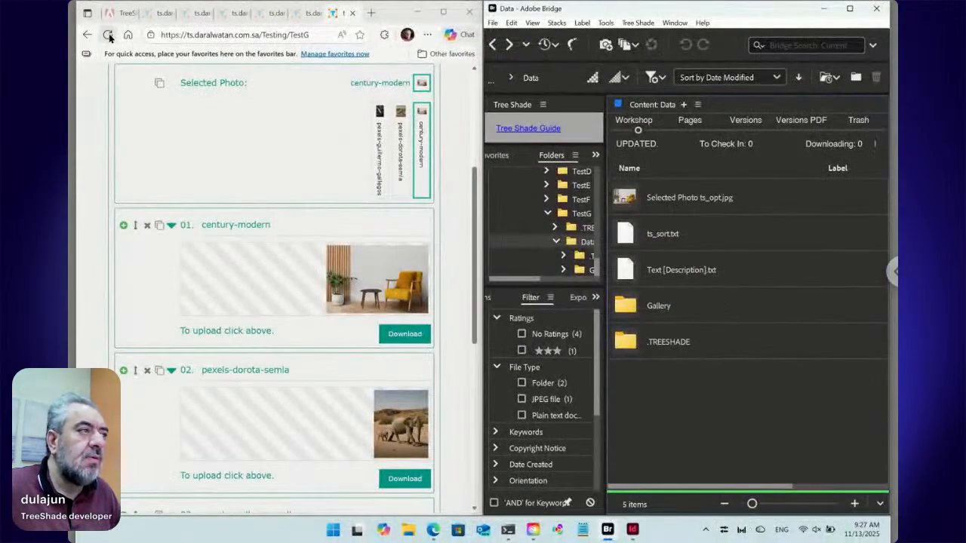
Reload the TestG form, expand its Data section and show the Selected Photo options
left_click(108, 35)
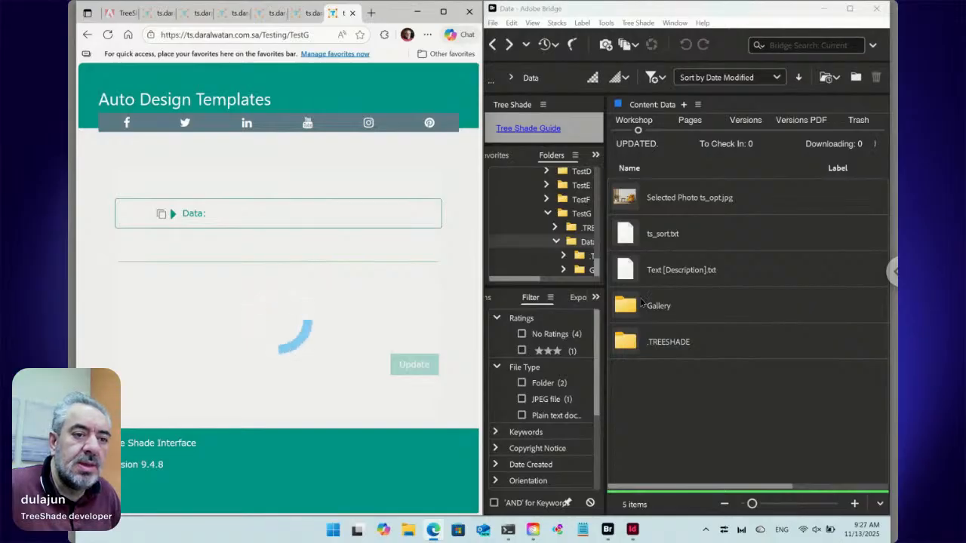
left_click(173, 214)
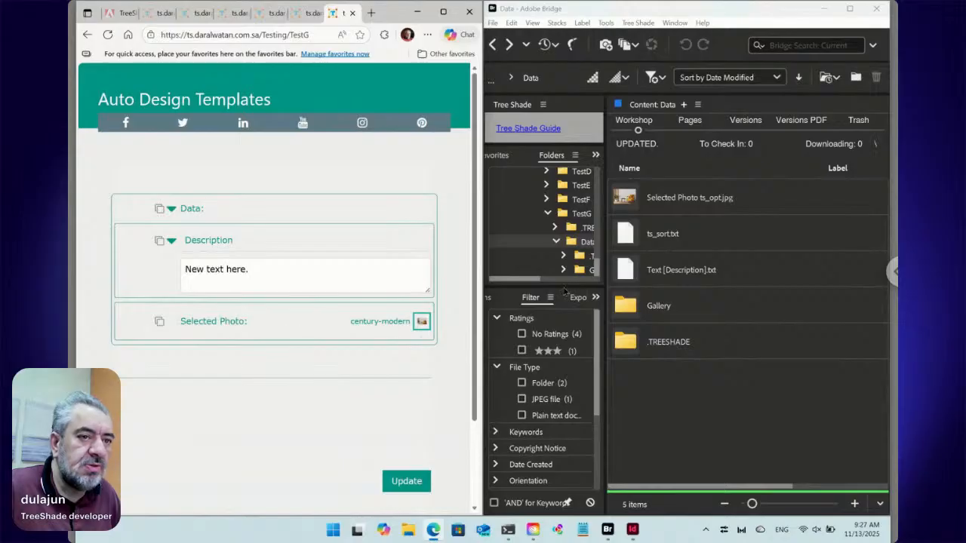
left_click(420, 328)
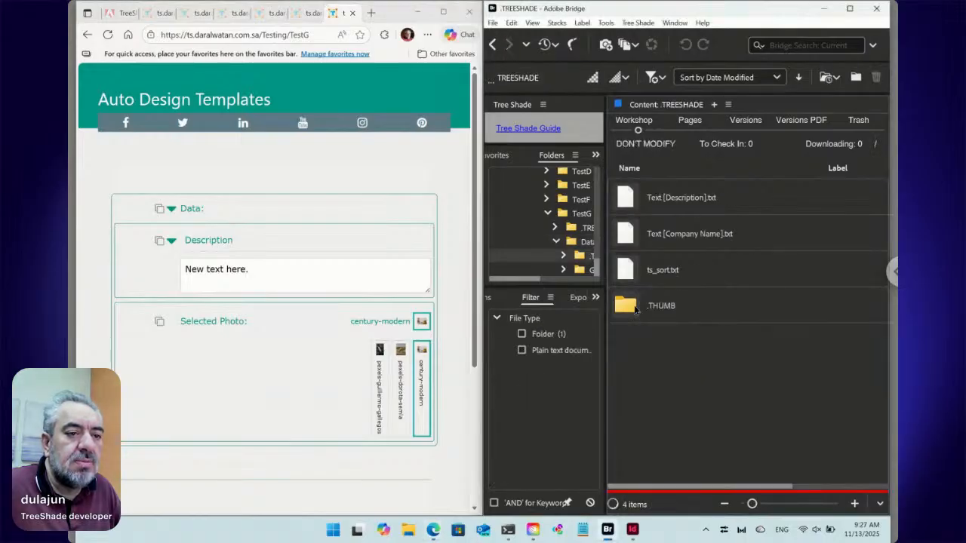
Create a new Tree Shade Online file named Online ts_key inside the Gallery folder under Data
left_click(493, 45)
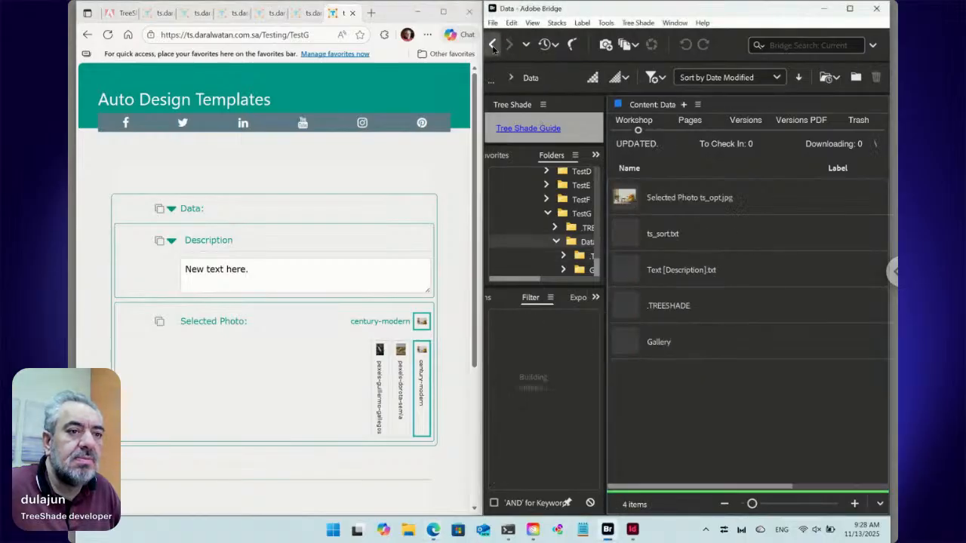
left_click(649, 341)
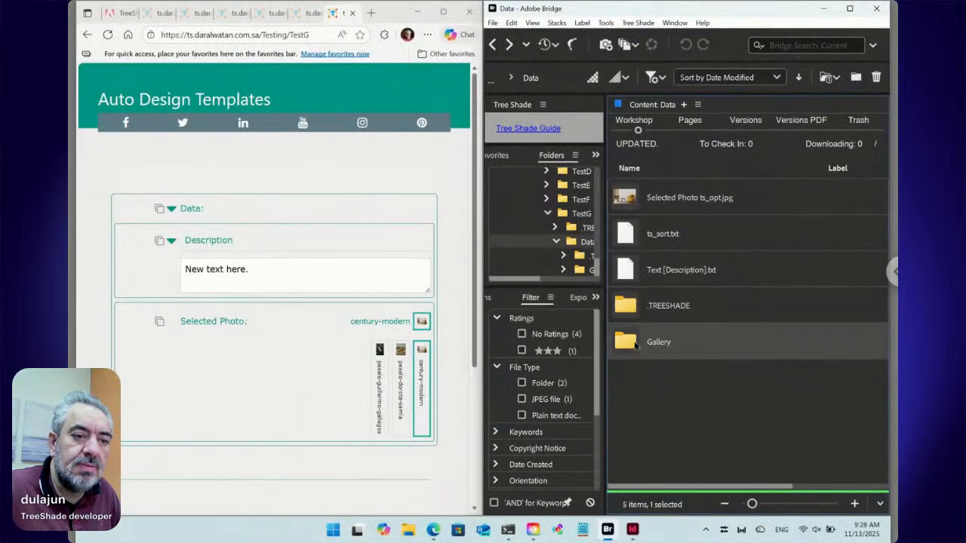
double_click(635, 344)
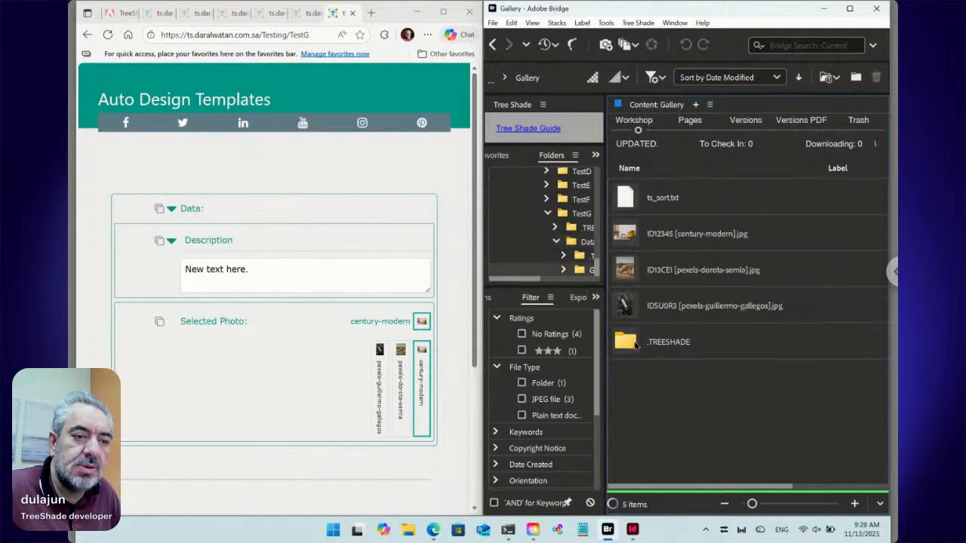
left_click(643, 23)
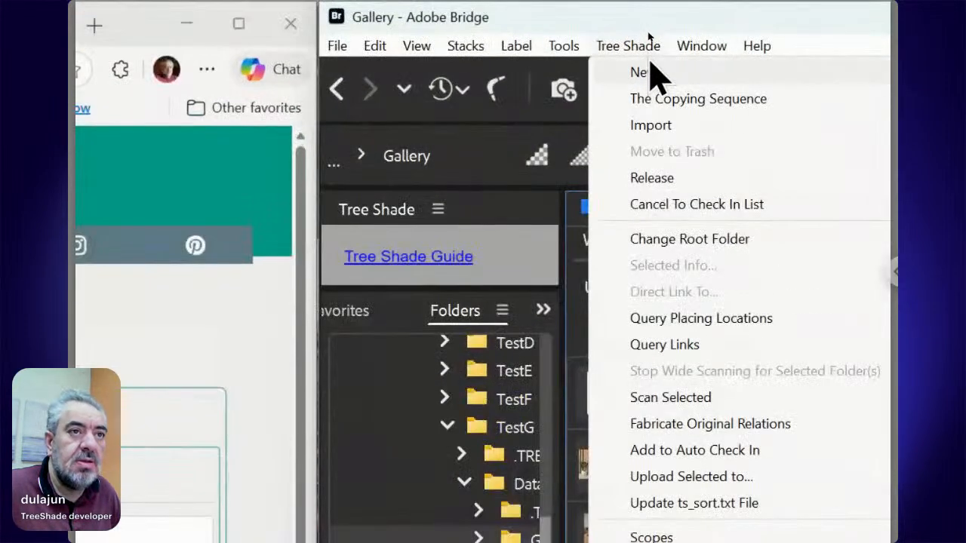
mouse_move(649, 36)
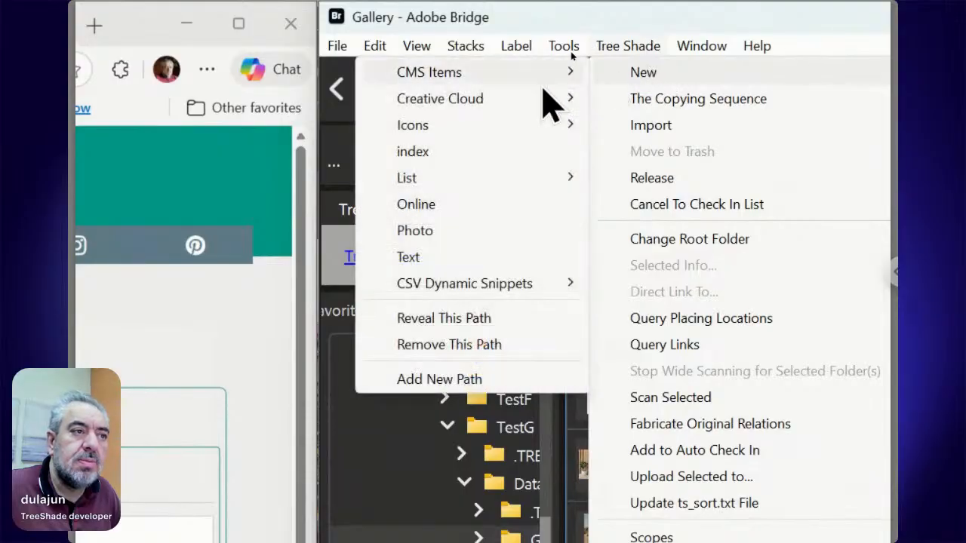
left_click(451, 207)
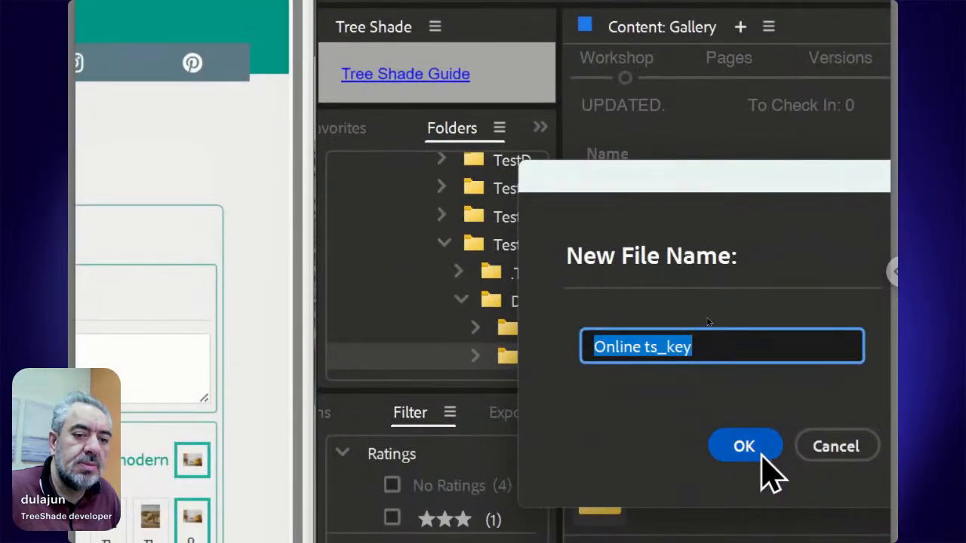
left_click(755, 479)
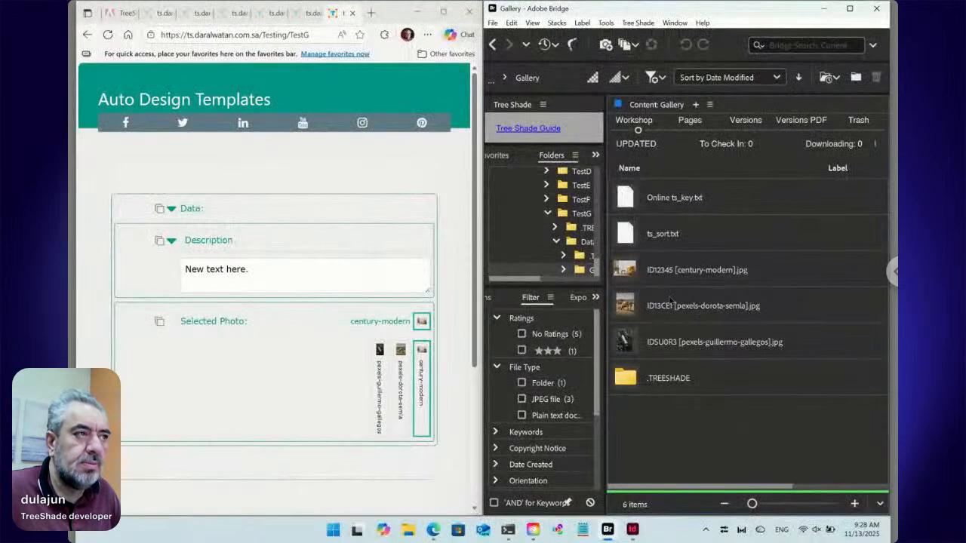
Close four surplus form pages in the browser and place the browser window beside Bridge again
left_click(443, 13)
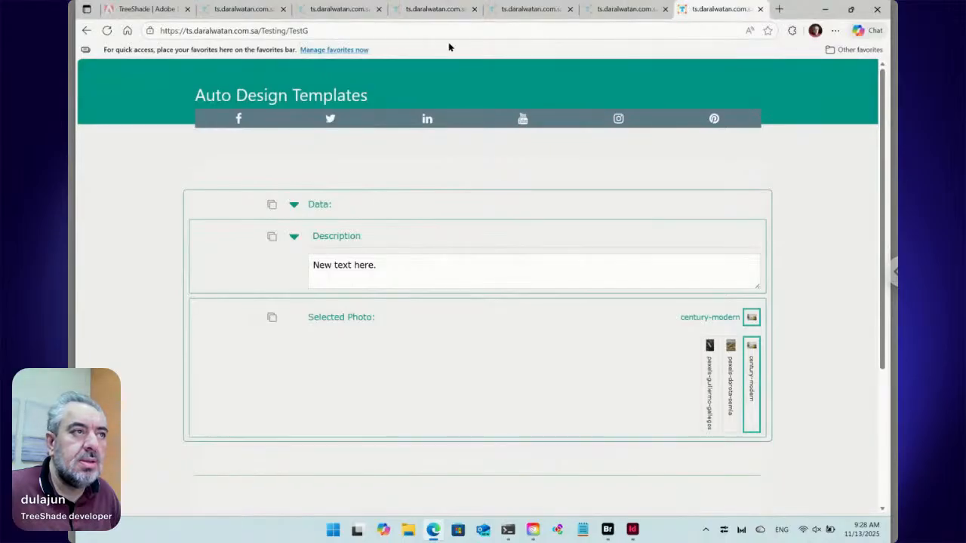
left_click(380, 10)
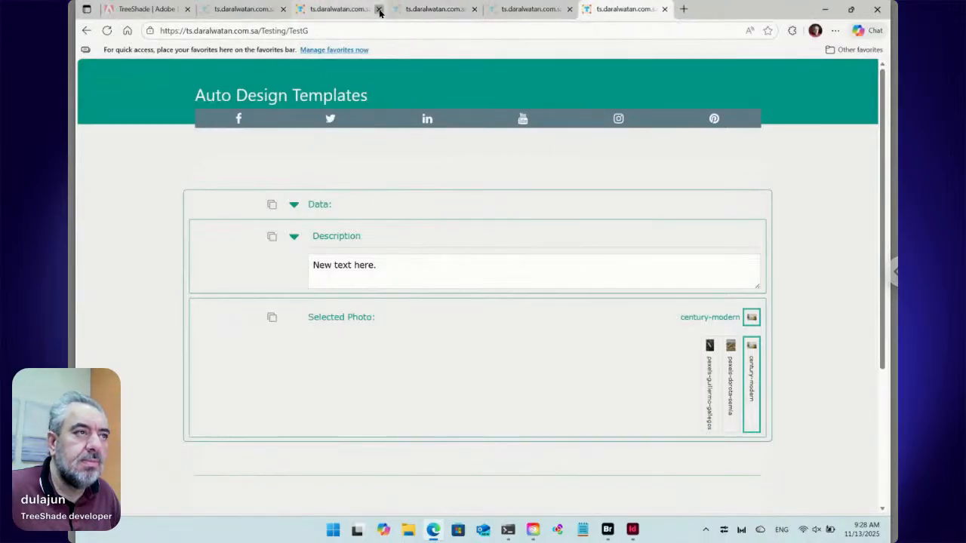
left_click(379, 10)
left_click(380, 10)
left_click(379, 9)
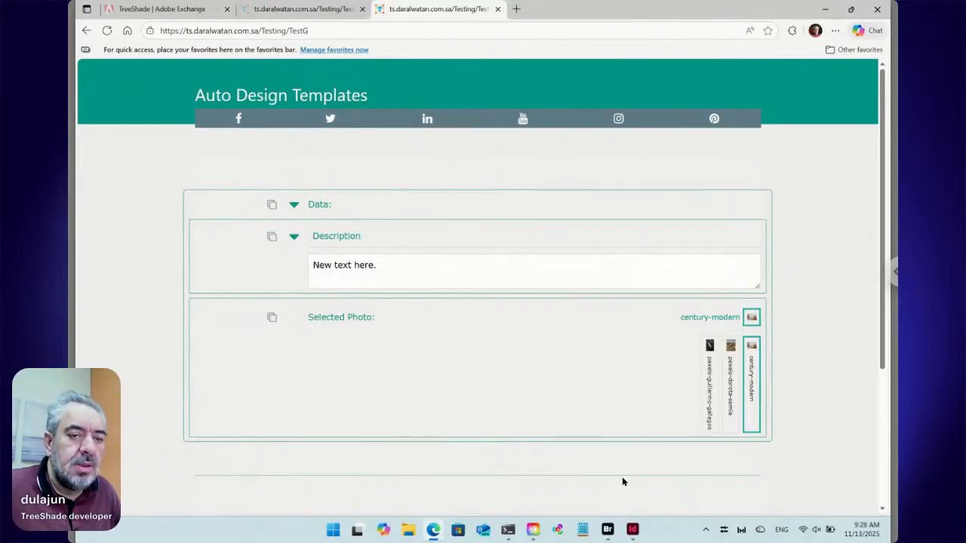
mouse_move(850, 9)
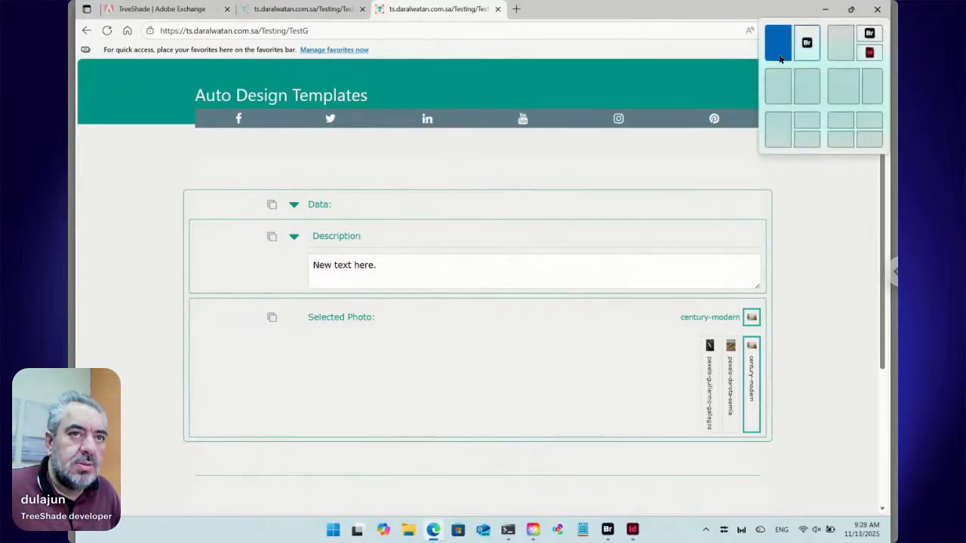
left_click(781, 58)
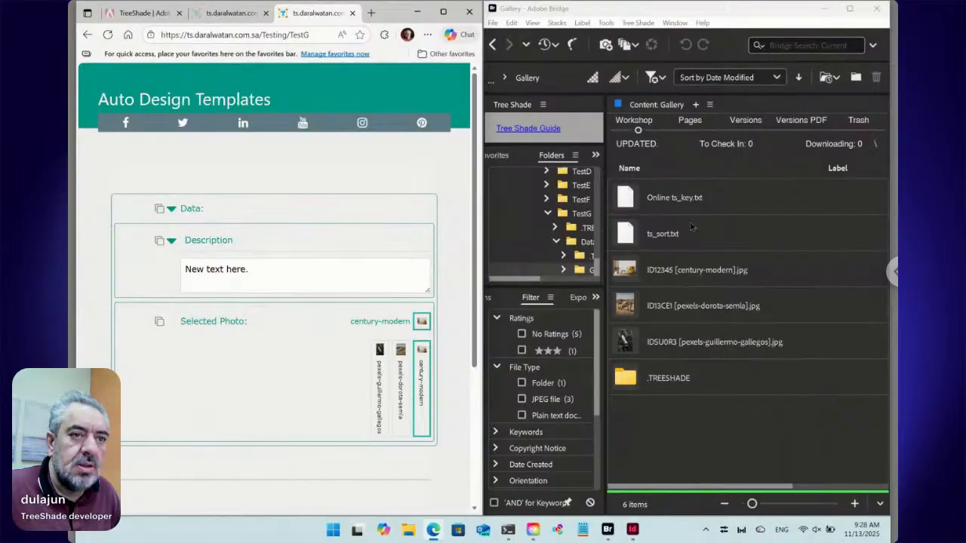
Open the Gallery's online form from Online ts_key.txt and review its images in the maximized browser
left_click(689, 202)
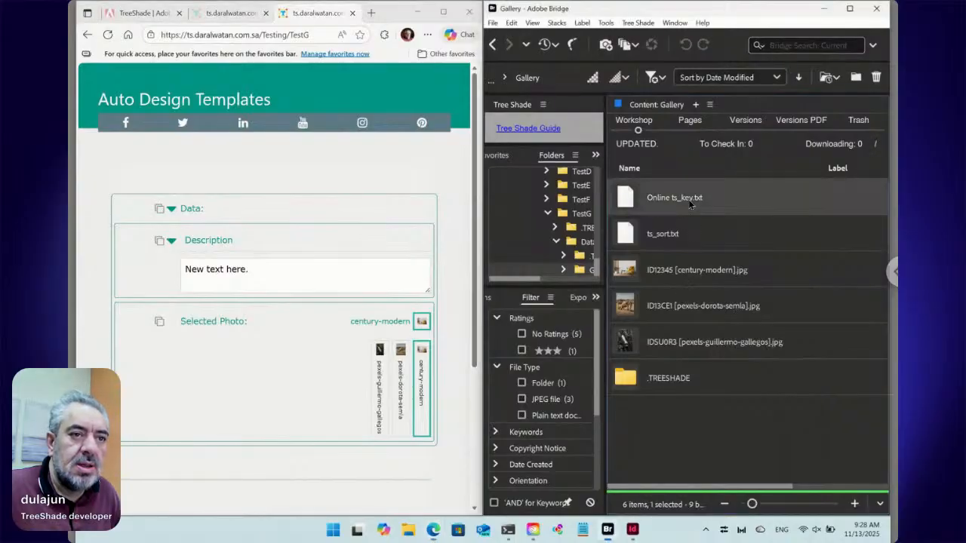
double_click(633, 200)
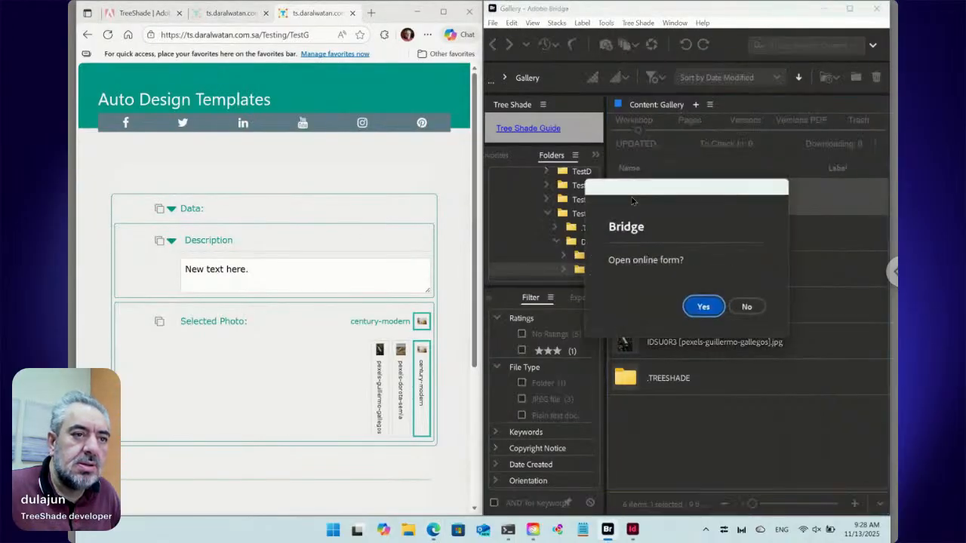
left_click(703, 306)
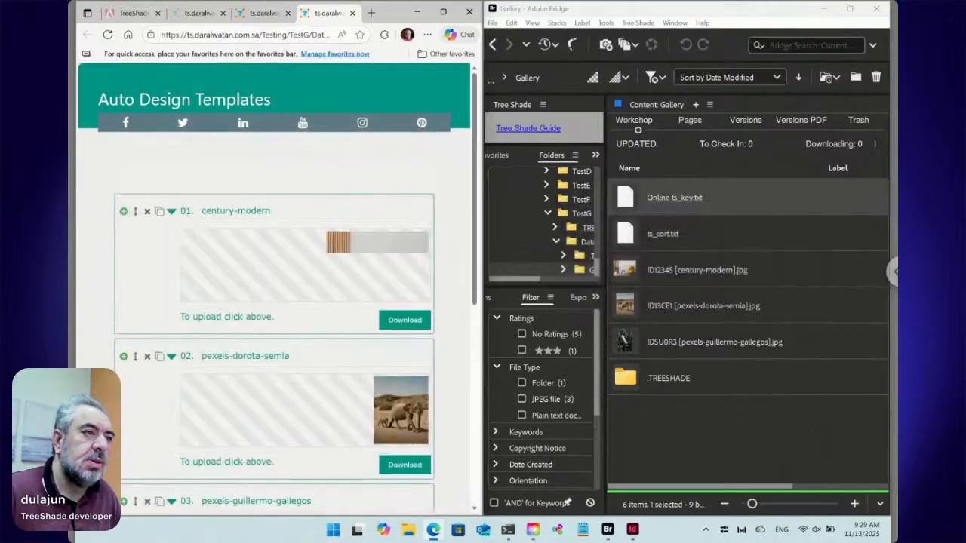
left_click(443, 12)
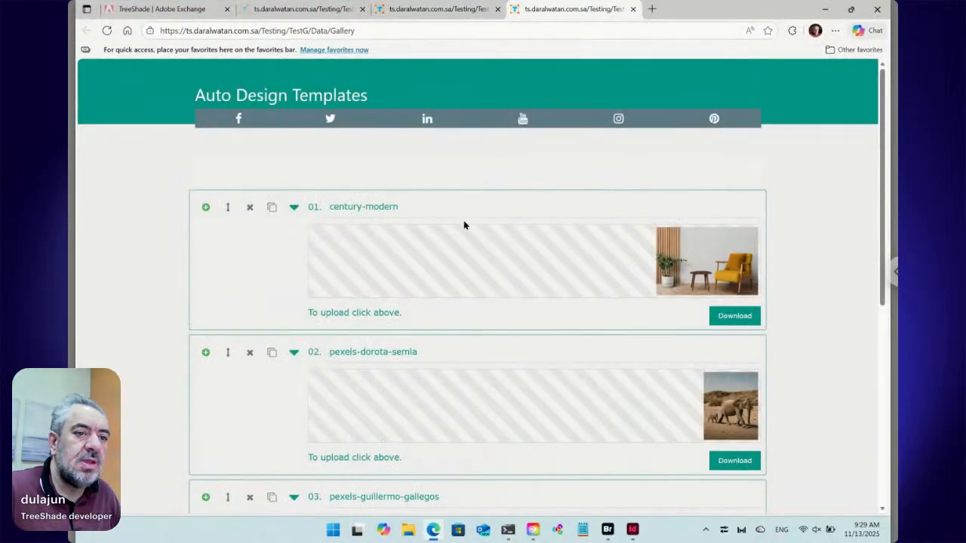
scroll(464, 225, "down", 3)
scroll(468, 196, "up", 3)
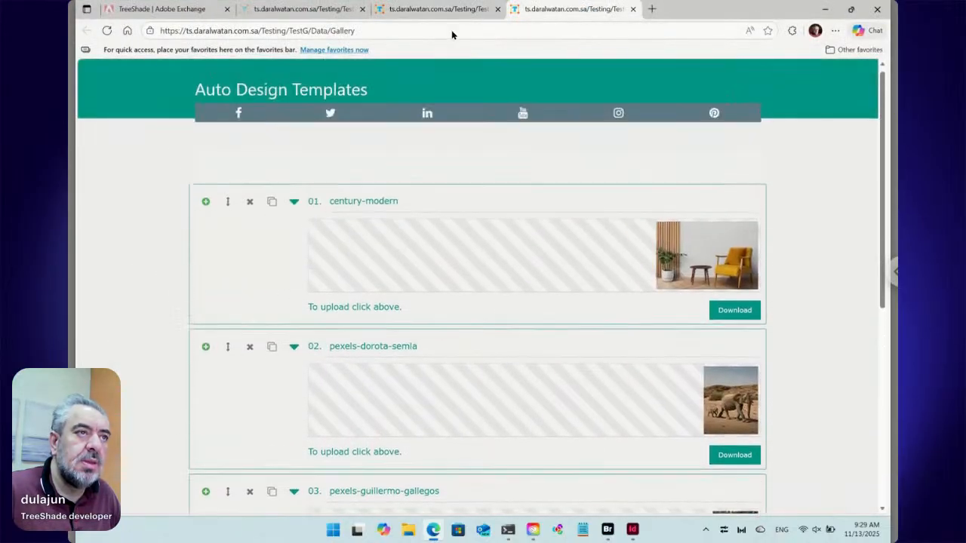
In the TestG form, set Selected Photo to pexels-dorota-semla and then pexels-guillermo-gallegos, and place the browser beside Bridge
left_click(435, 11)
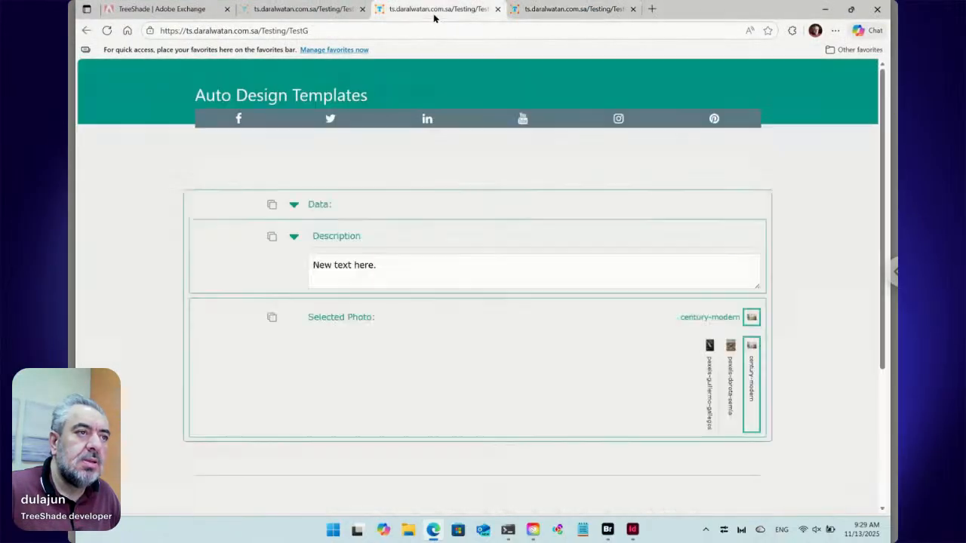
left_click(750, 318)
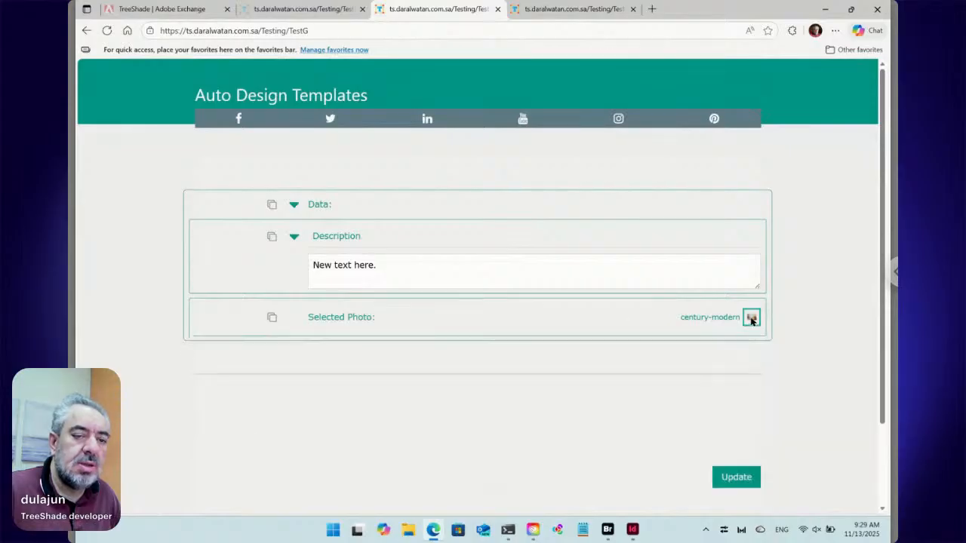
left_click(752, 320)
left_click(733, 355)
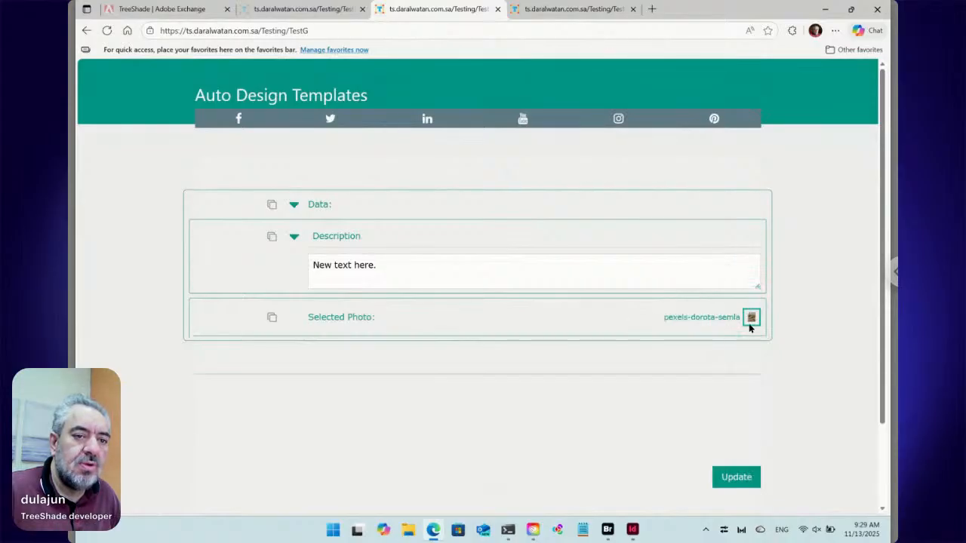
left_click(752, 321)
left_click(713, 352)
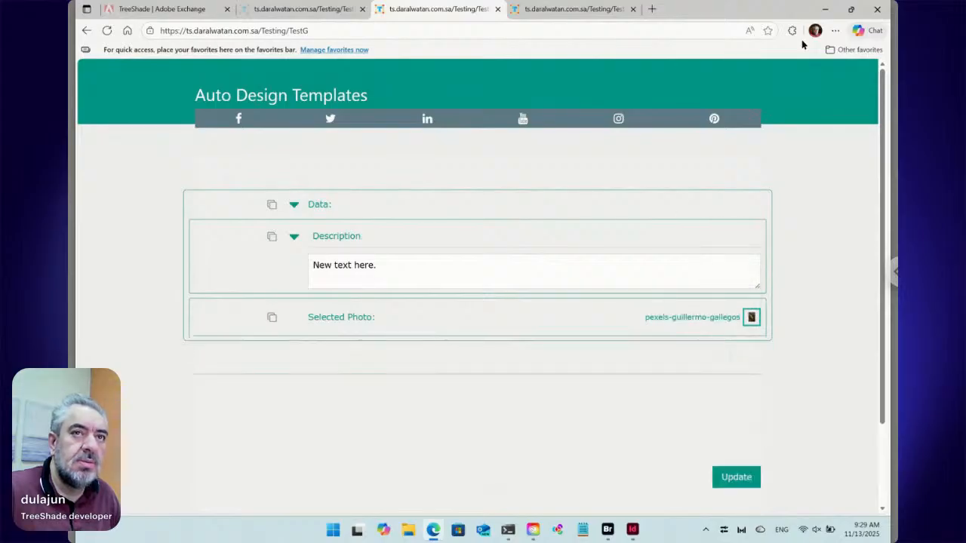
mouse_move(851, 14)
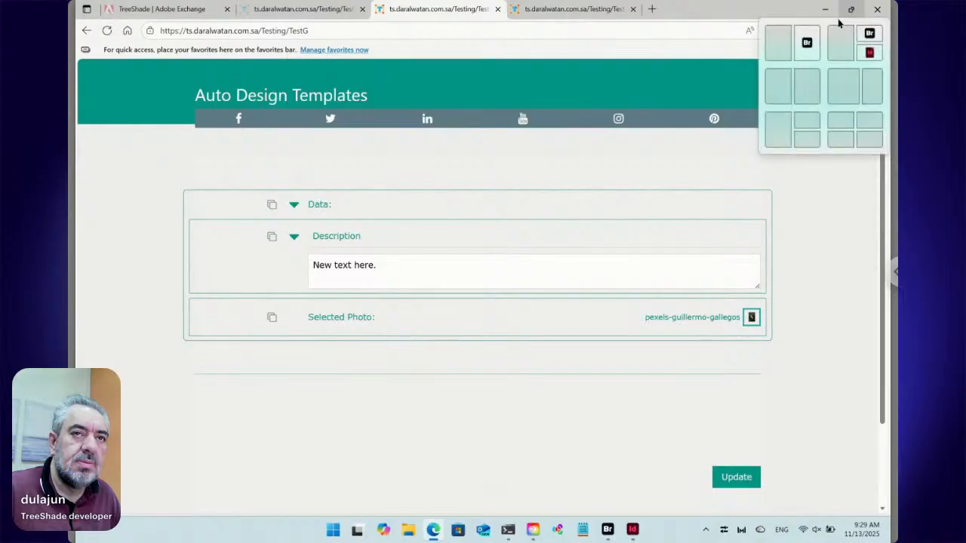
left_click(777, 43)
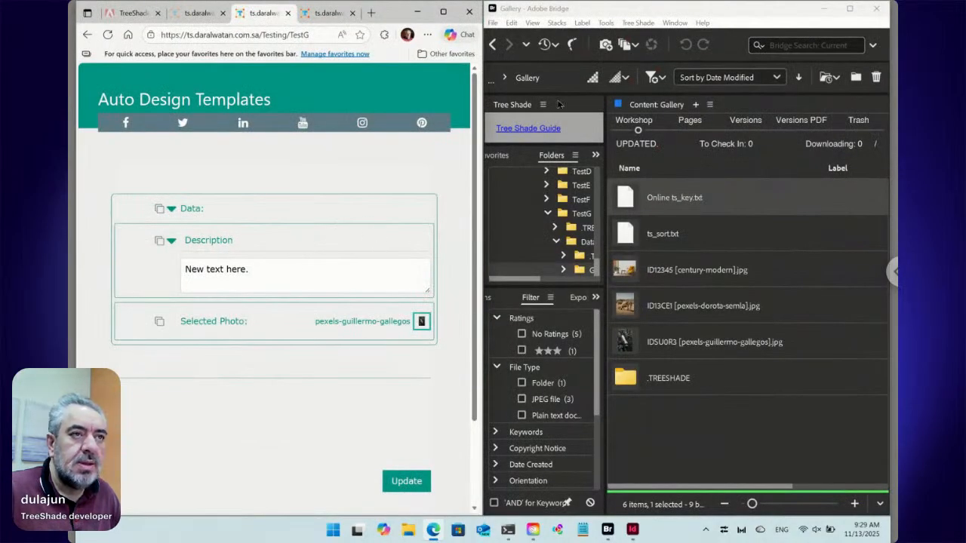
Create a new Tree Shade Text file named Gallery in TestG's Data folder
left_click(494, 44)
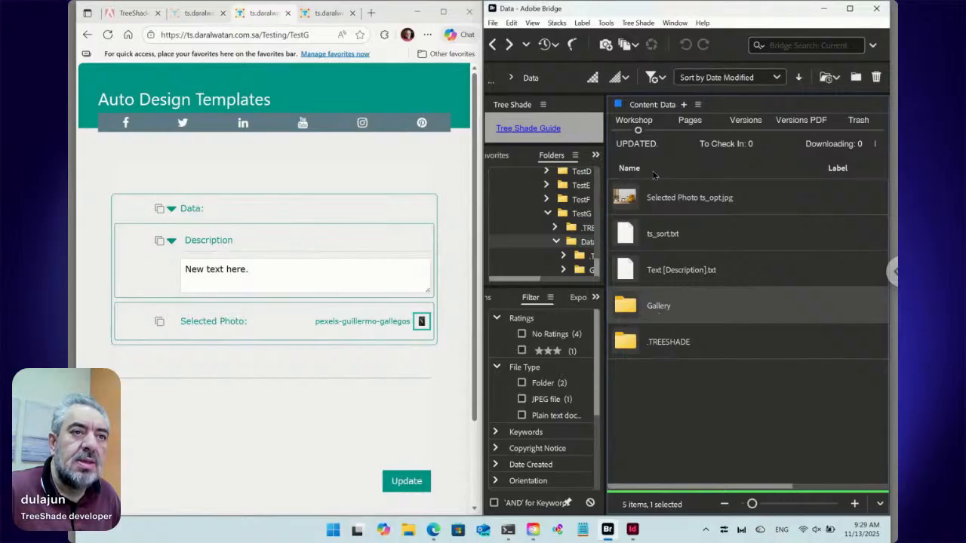
left_click(643, 24)
mouse_move(651, 36)
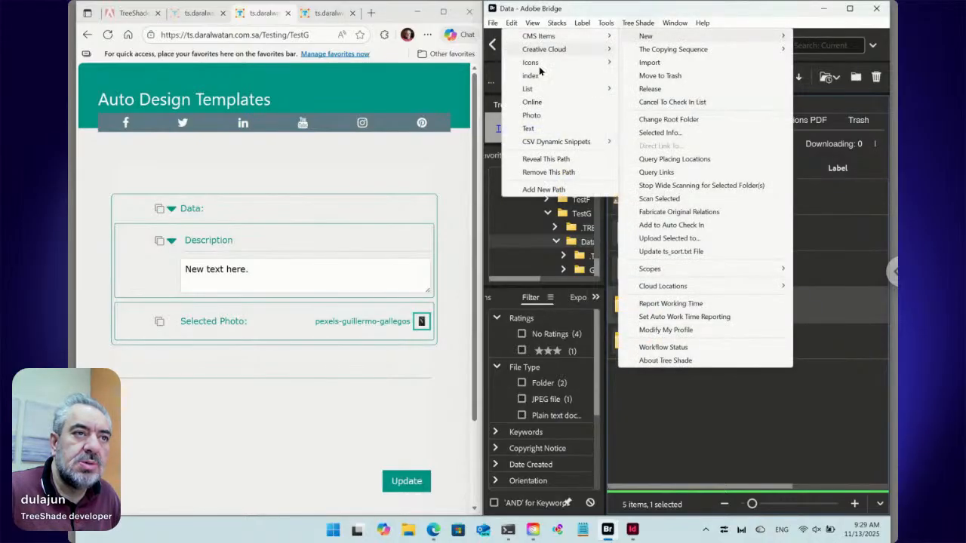
left_click(536, 132)
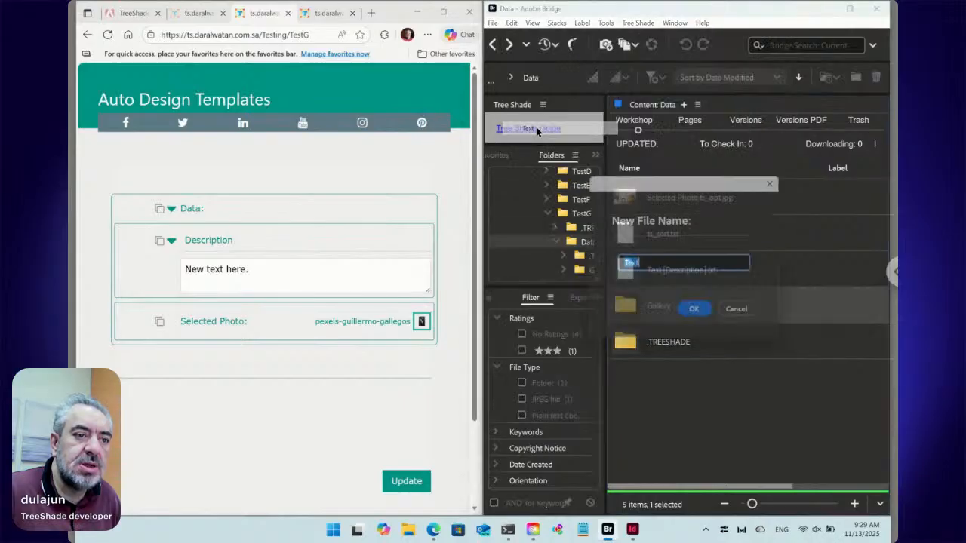
left_click_drag(627, 187, 721, 227)
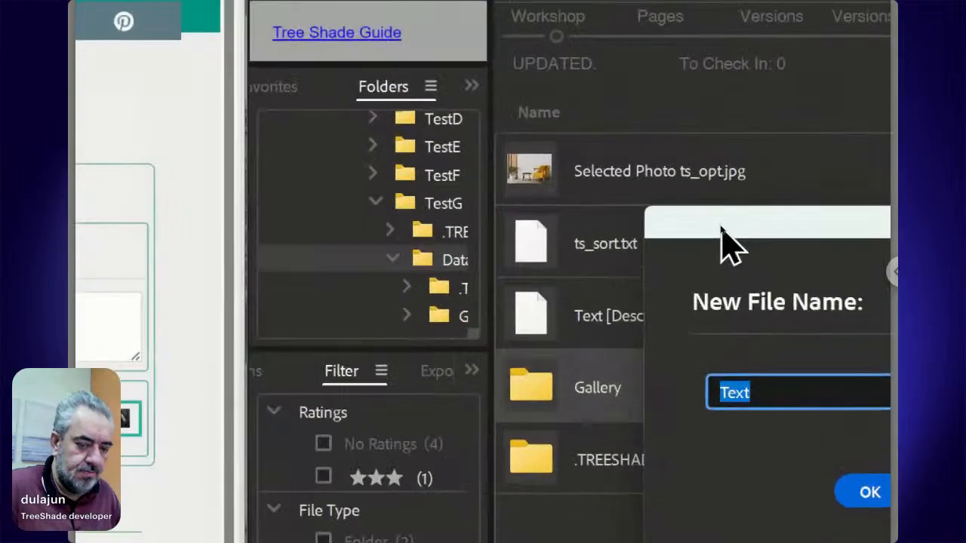
type("GAllery")
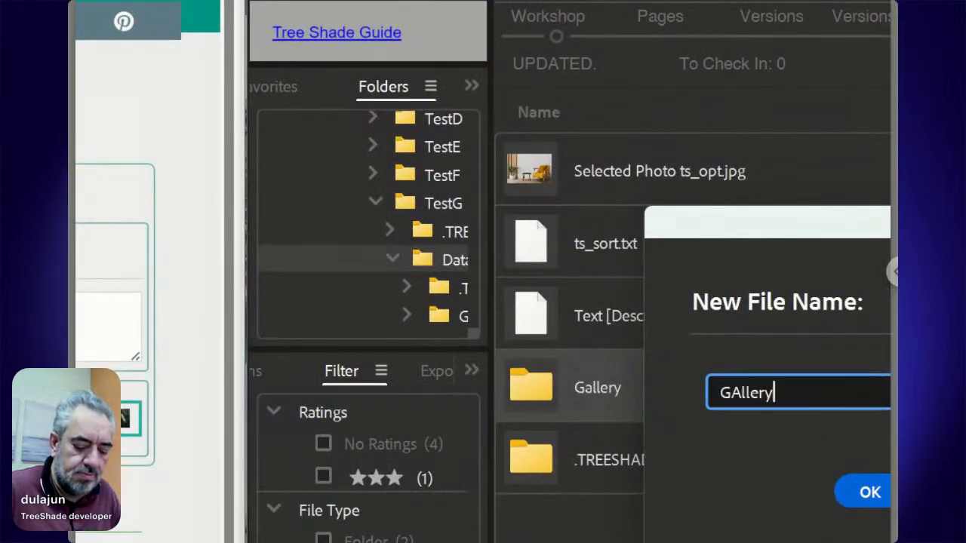
key("Left")
key("Left")
key("Left")
key("Left")
key("Left")
key("BackSpace")
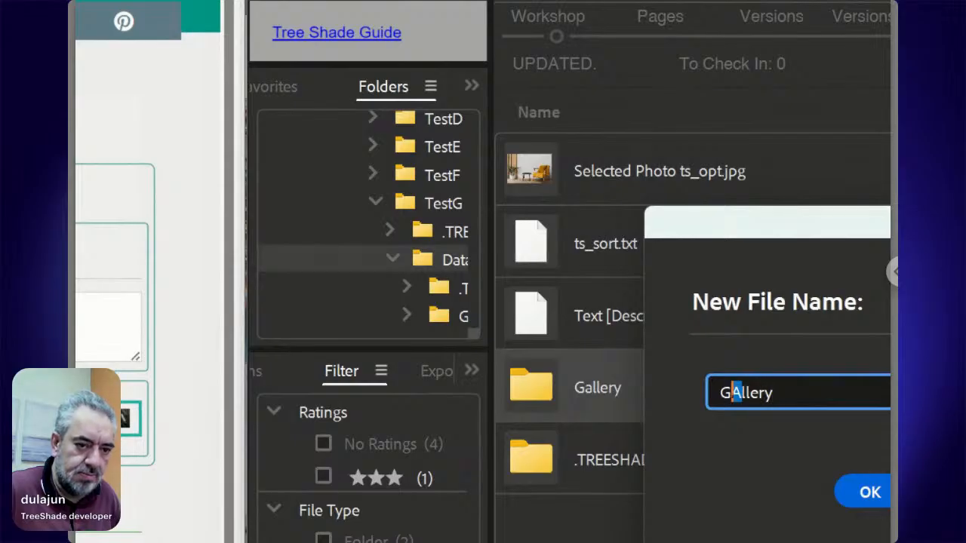
type("a")
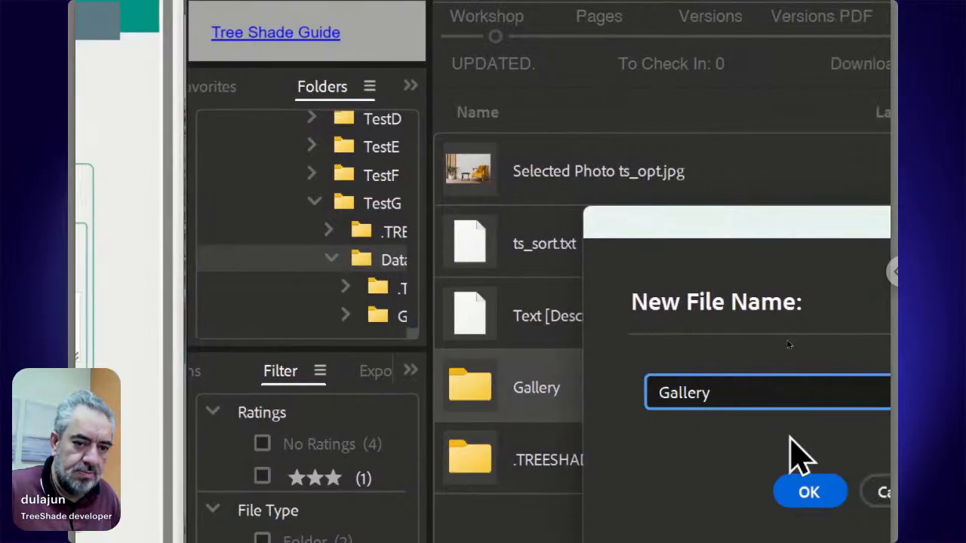
left_click(867, 494)
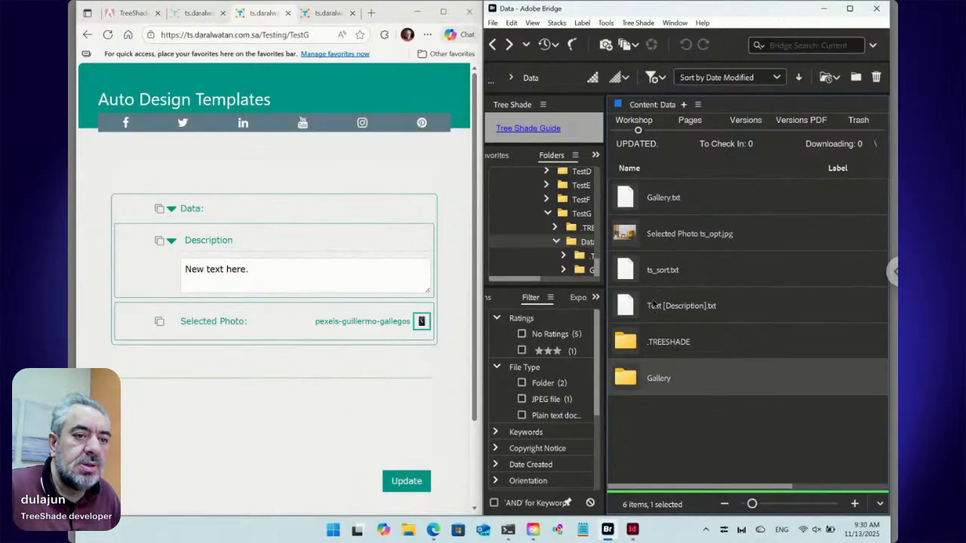
Reload the TestG form, expand Data, and follow the Gallery link to check its images, closing the surplus and gallery pages
left_click(108, 36)
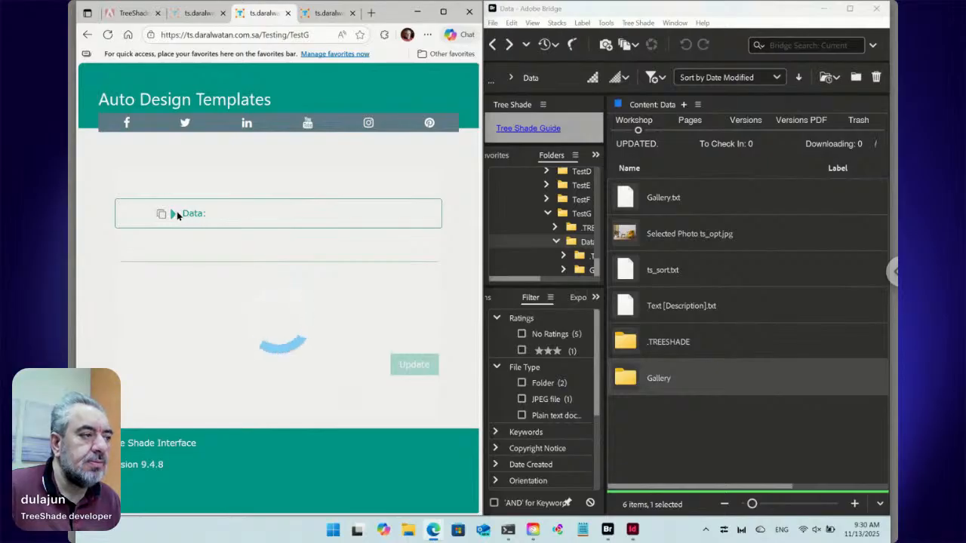
left_click(174, 215)
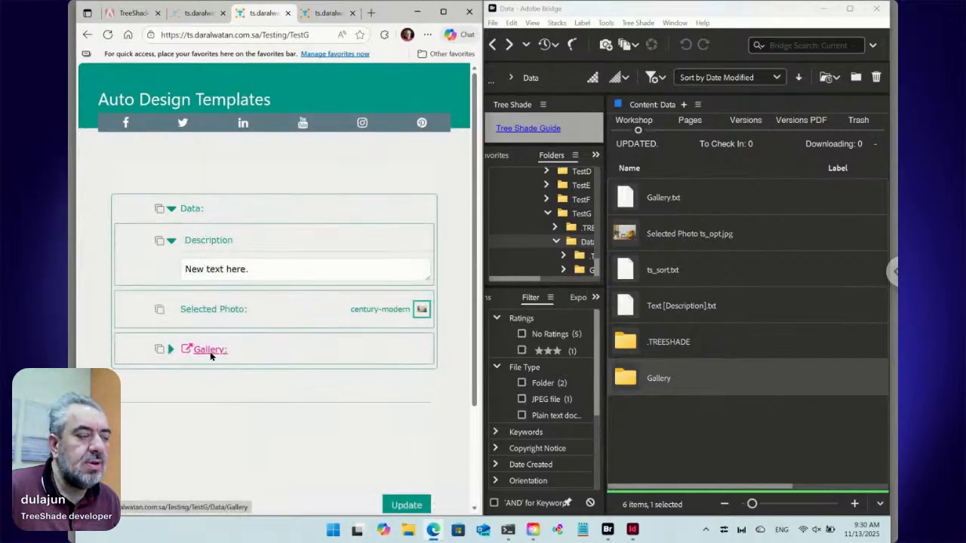
left_click(352, 13)
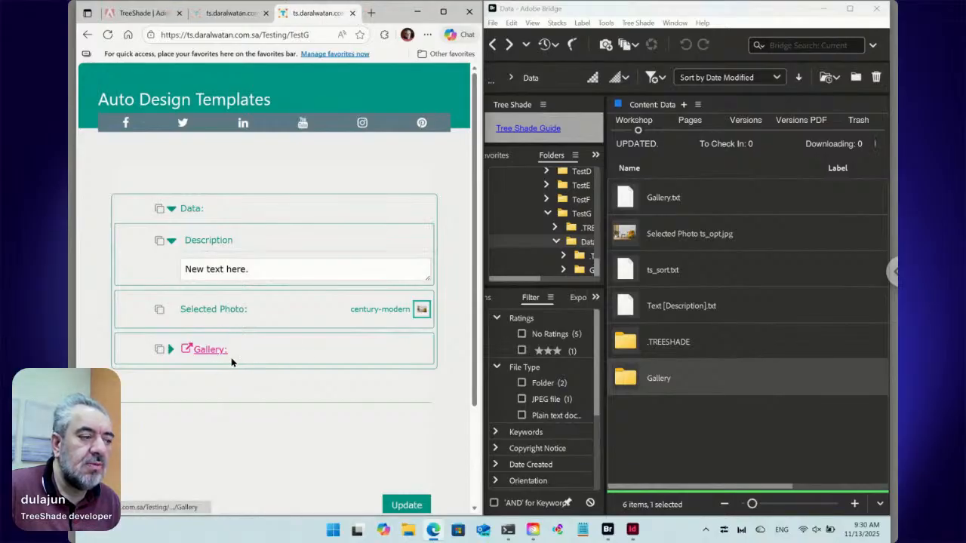
left_click(210, 351)
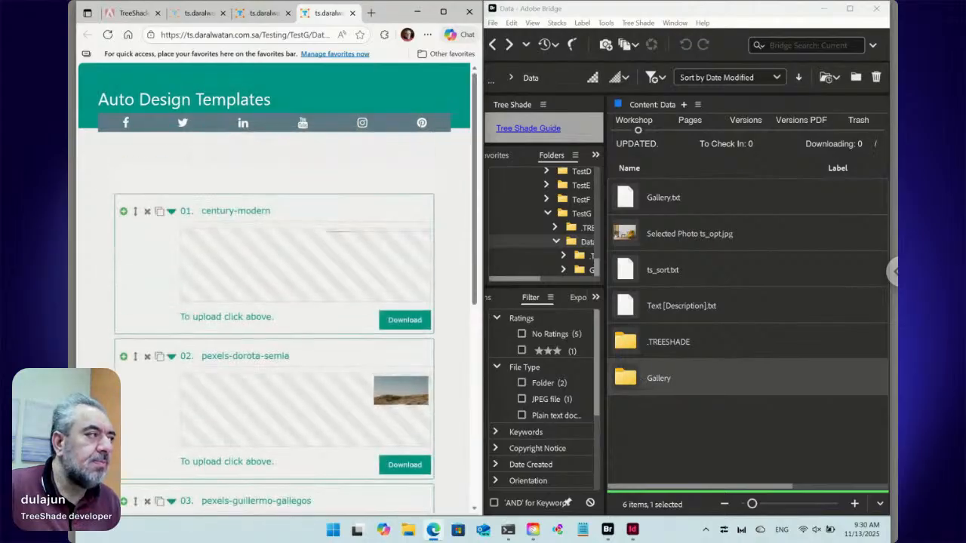
left_click(353, 13)
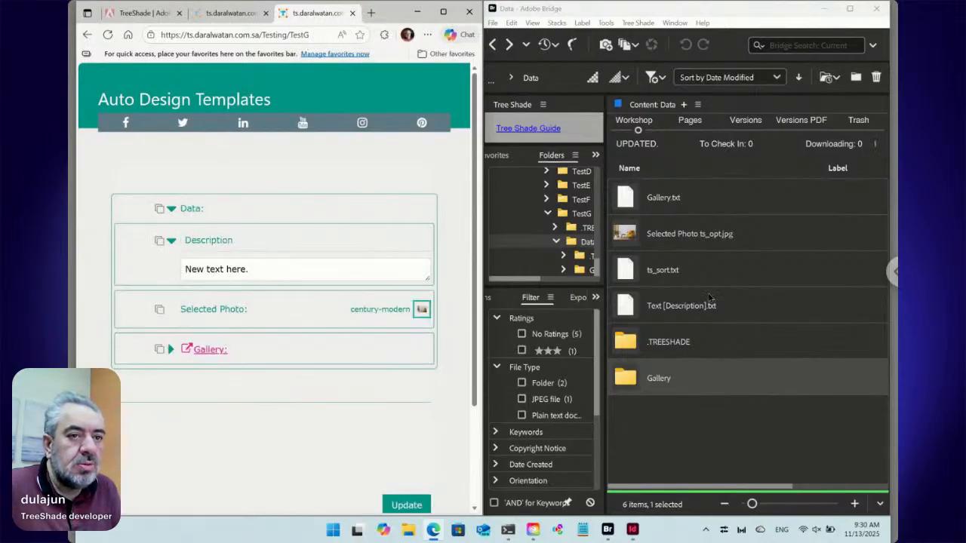
Rename the Selected Photo image in the Data folder to Selected Photo ts_opt_100_4.jpg
left_click(719, 244)
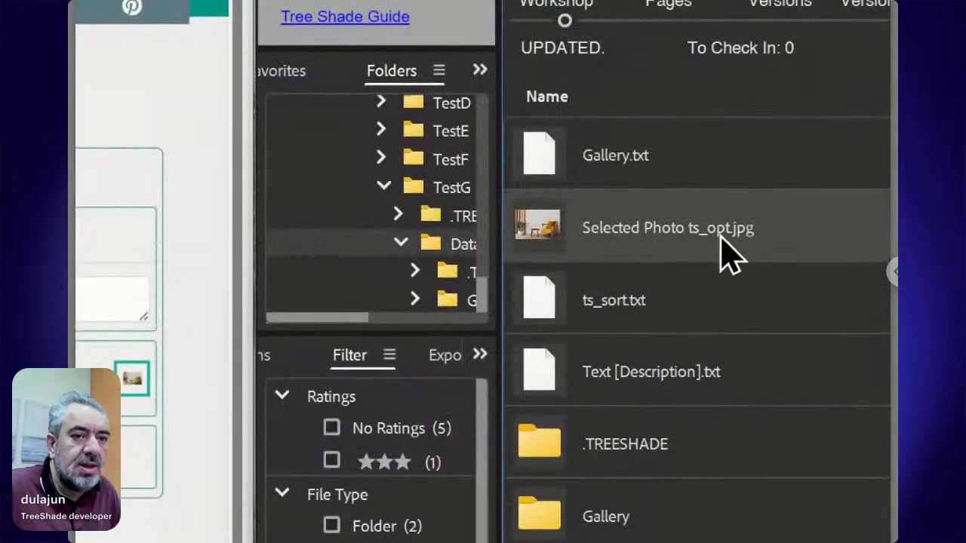
left_click(715, 236)
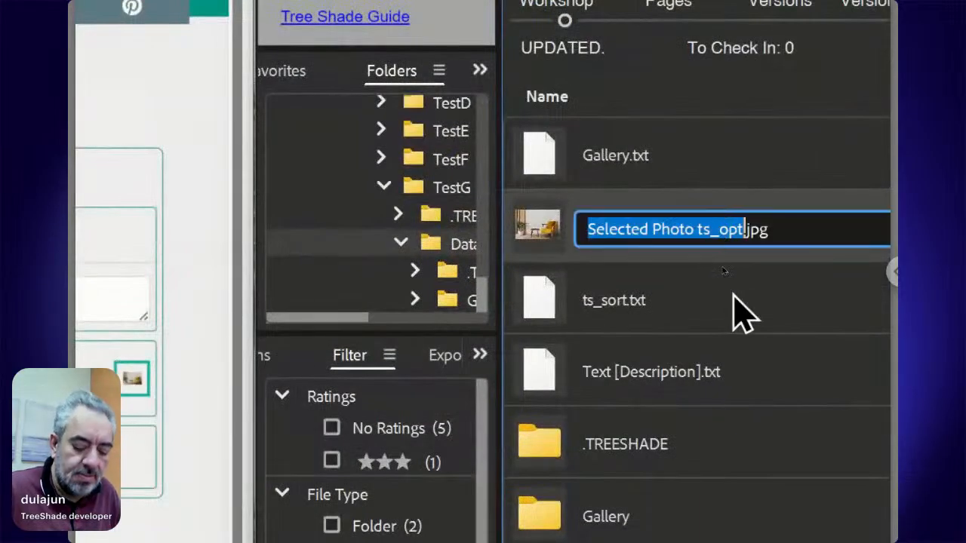
key("Right")
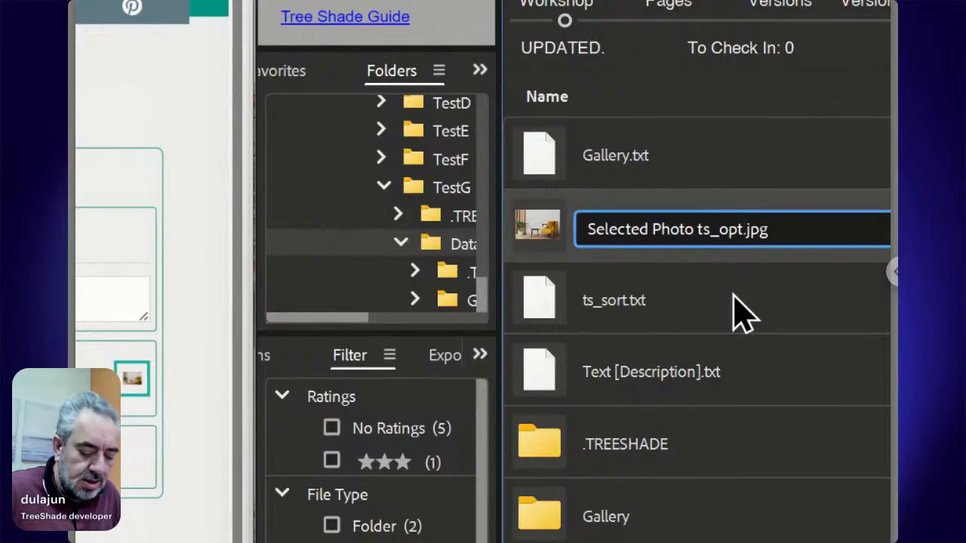
type("_100_4")
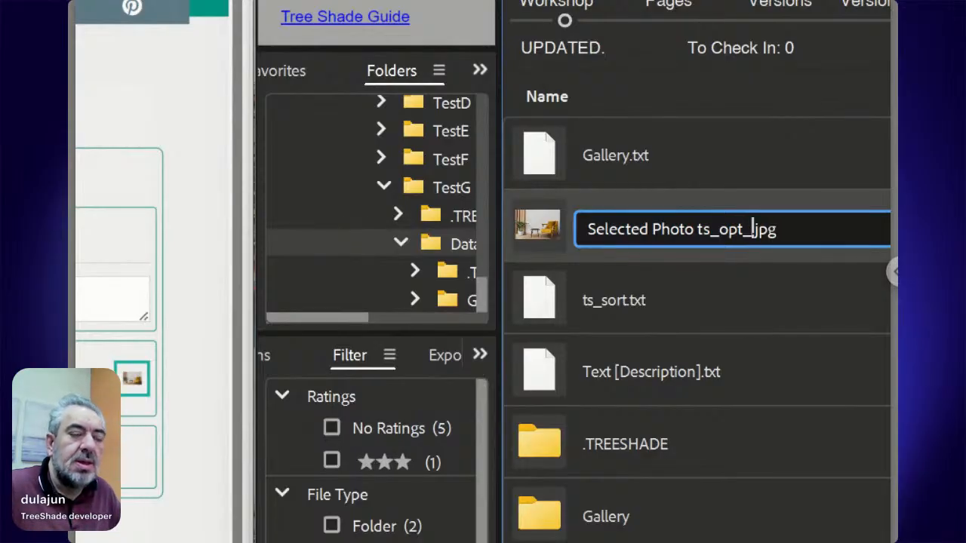
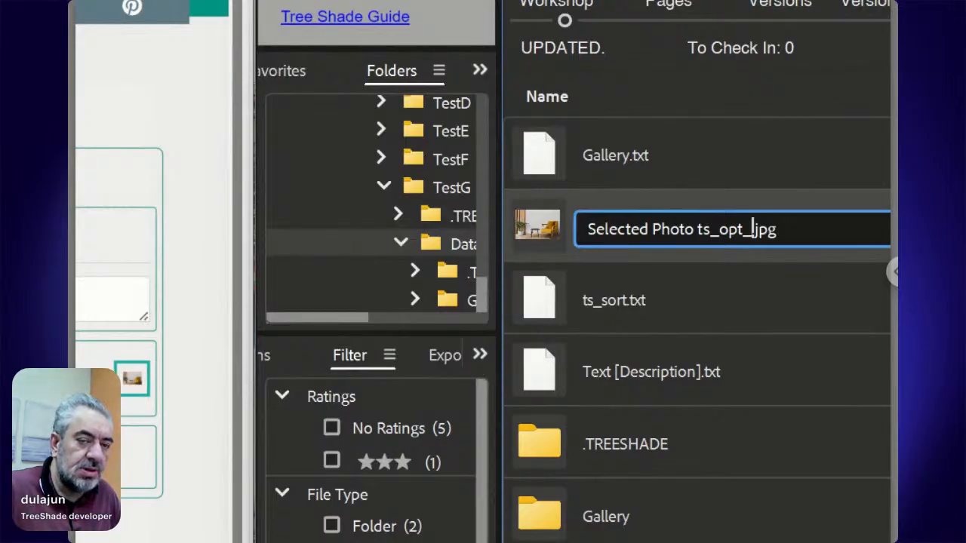
type("1")
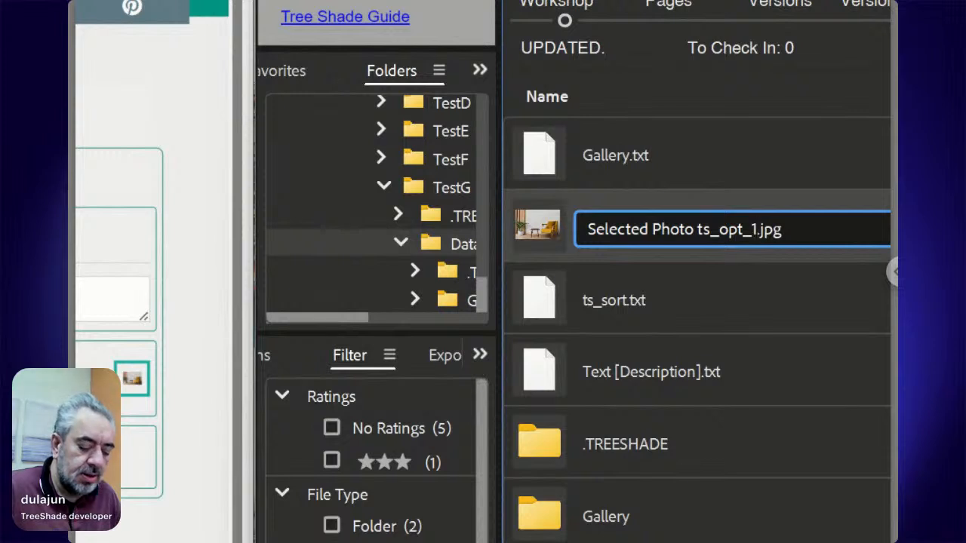
type("0")
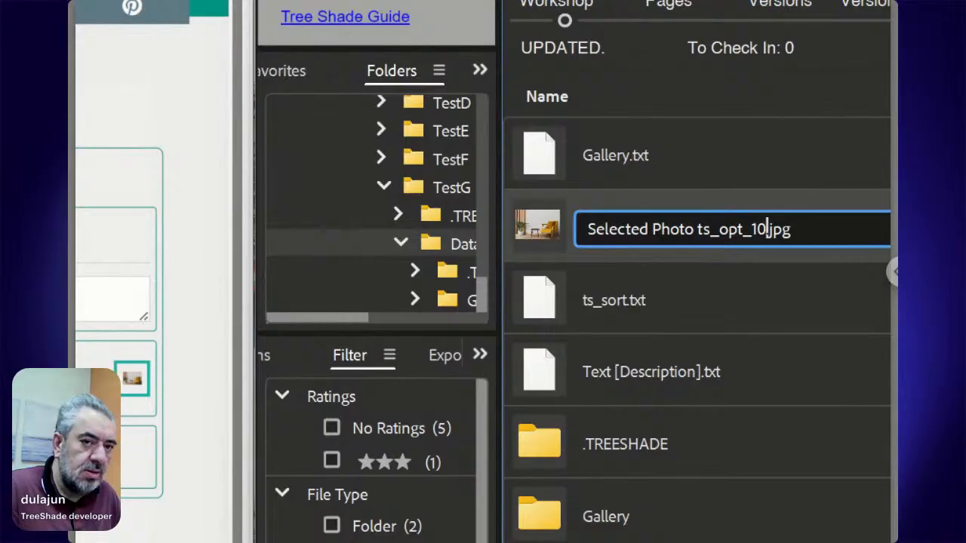
type("0")
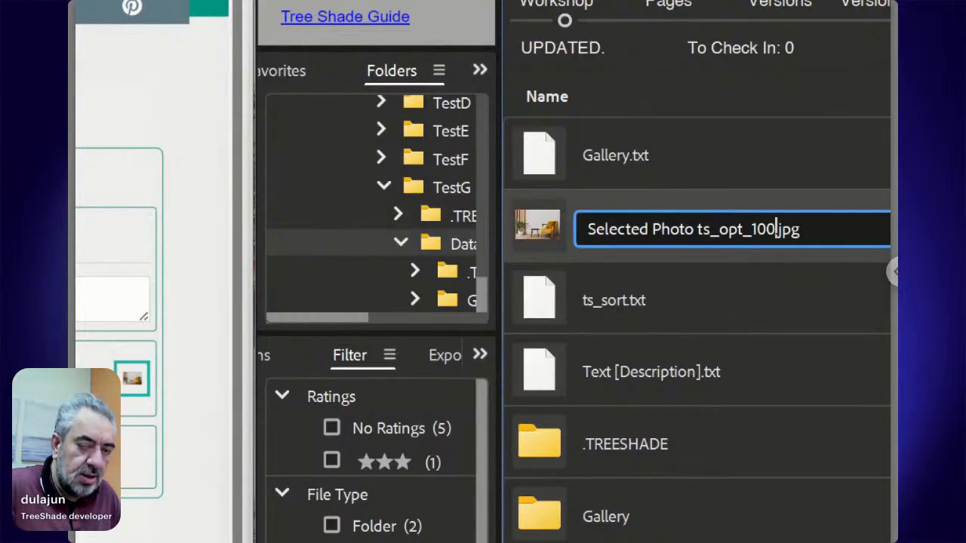
type("_")
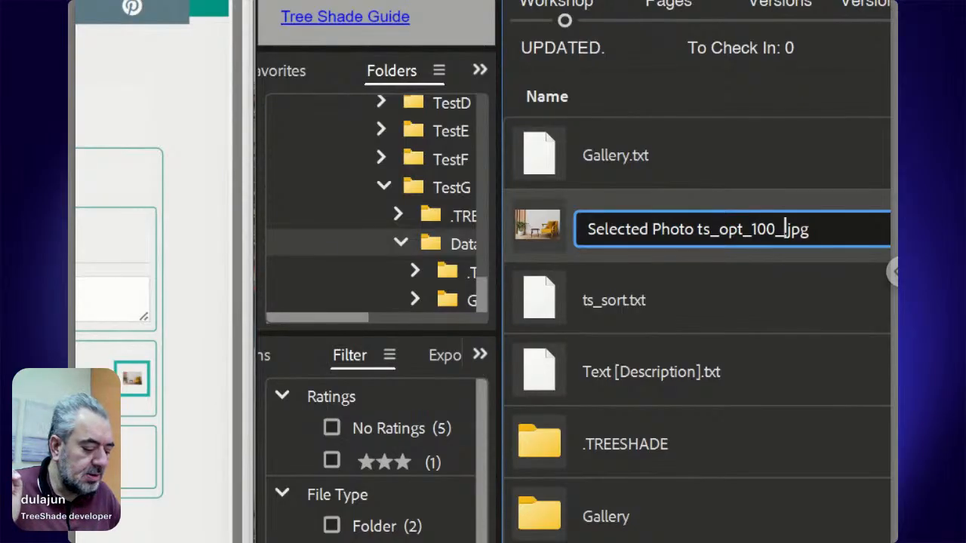
type("4")
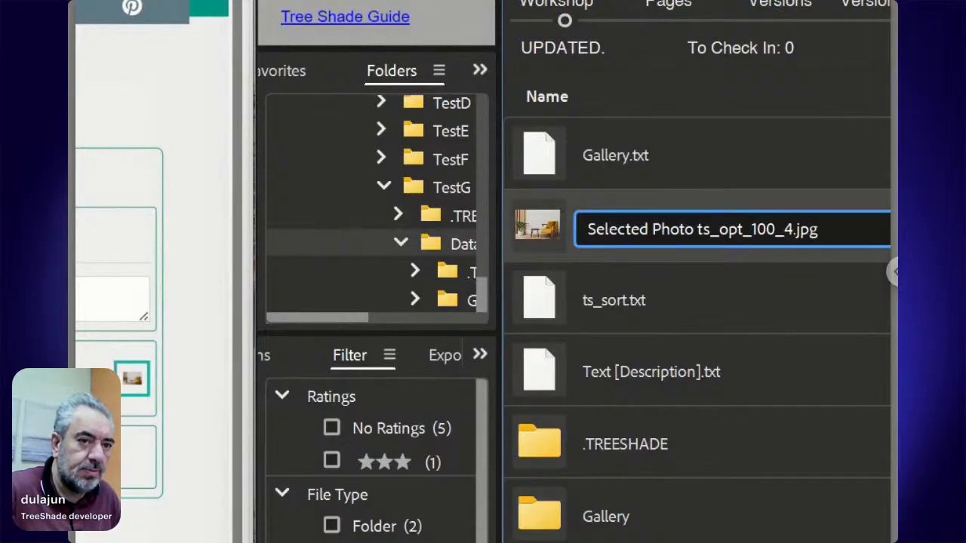
key("Return")
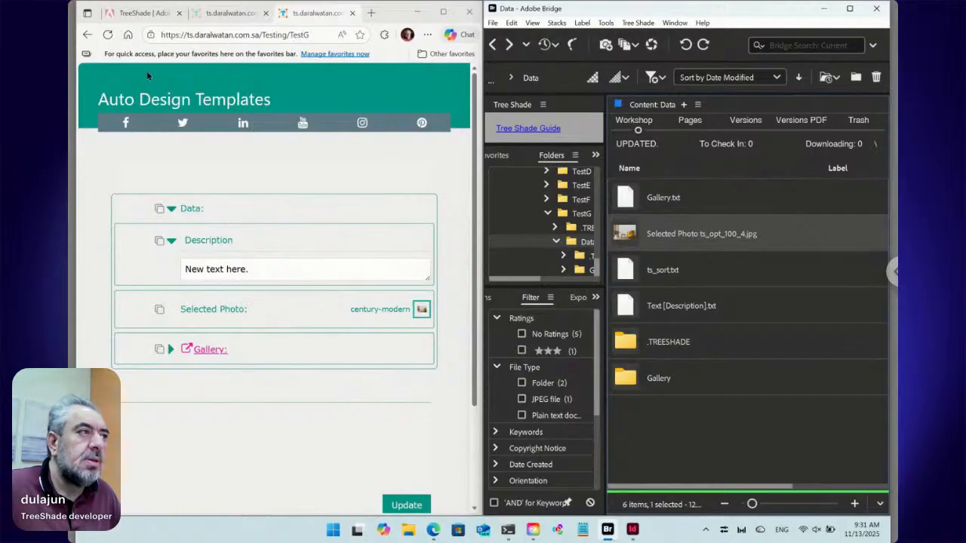
Reload the TestG form, expand Data, and open the Selected Photo choices to examine their thumbnail layout
left_click(108, 34)
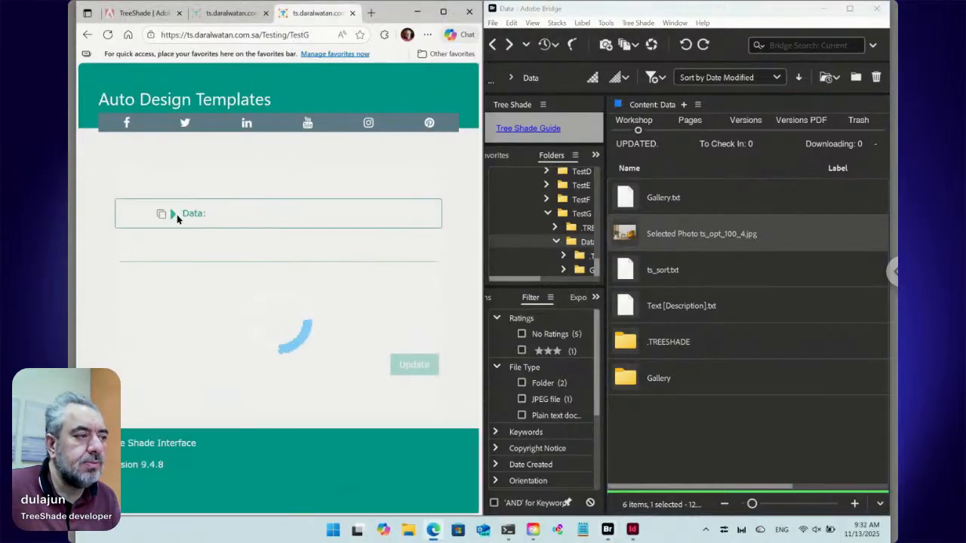
left_click(178, 213)
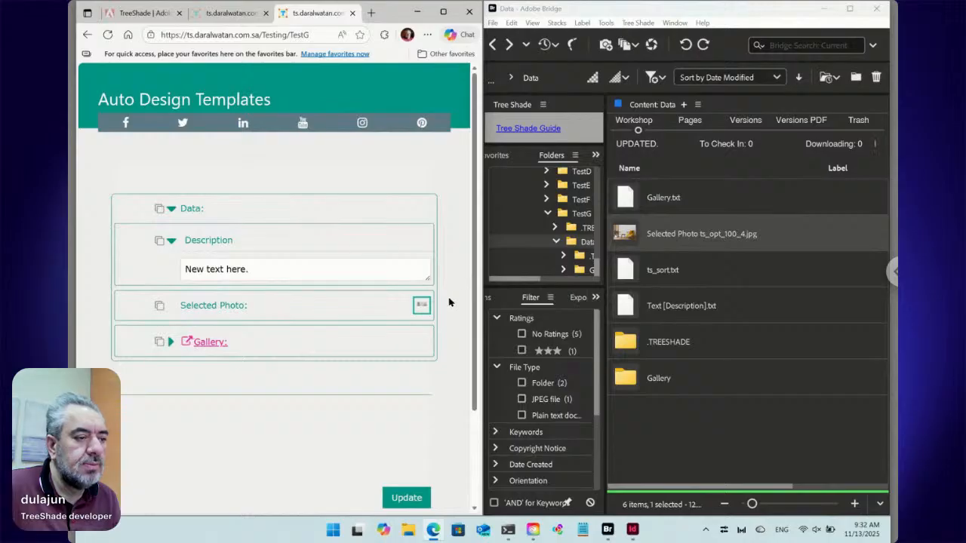
left_click(426, 307)
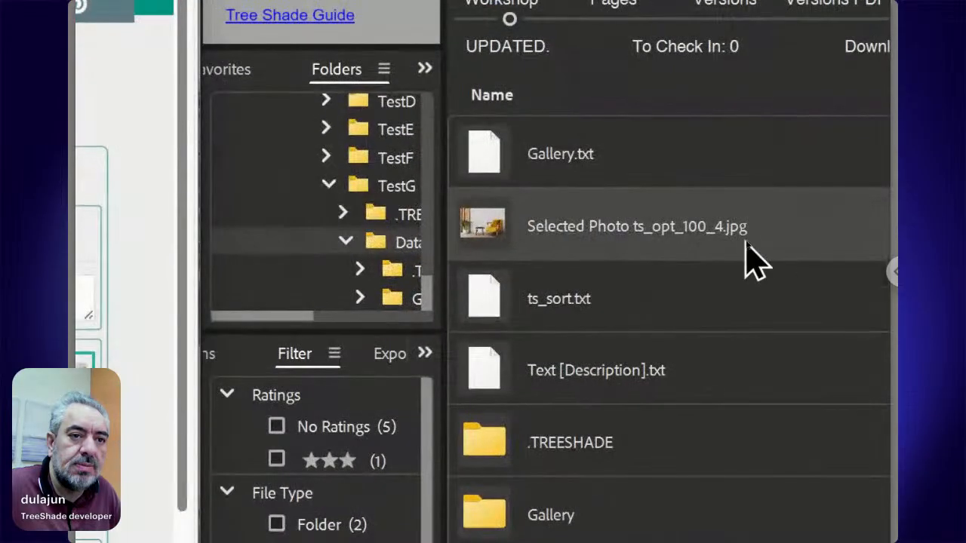
Rename the Selected Photo image to Selected Photo ts_opt_100_50px.jpg
left_click(755, 239)
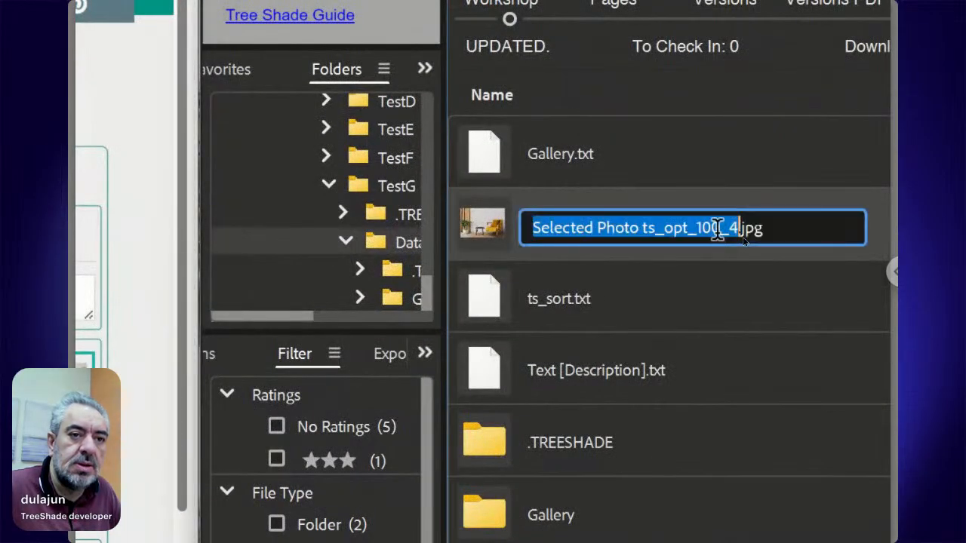
key("Right")
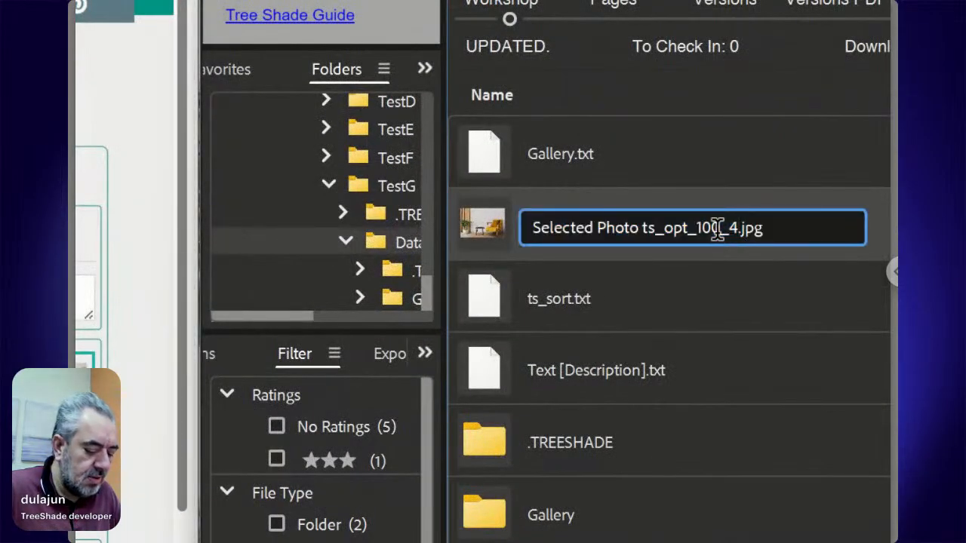
key("BackSpace")
type("50")
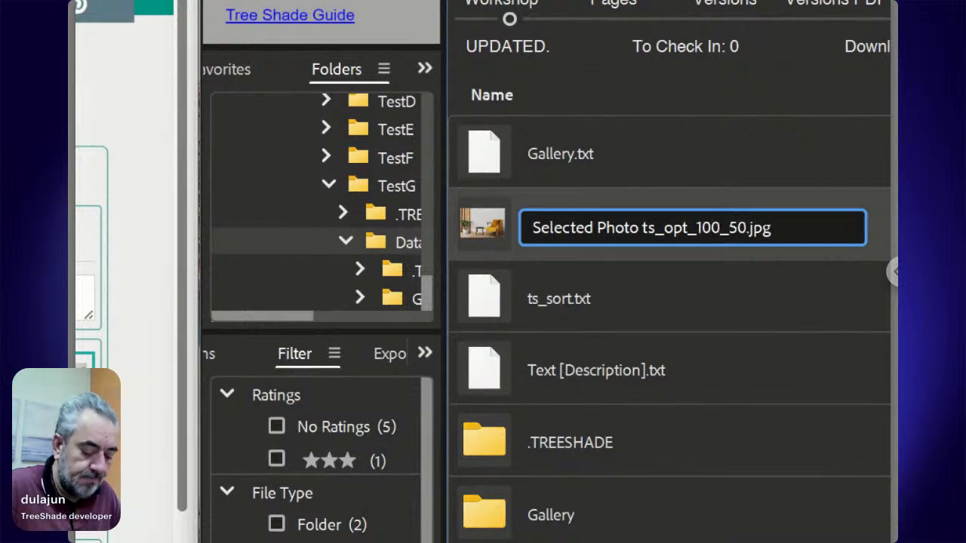
type("px")
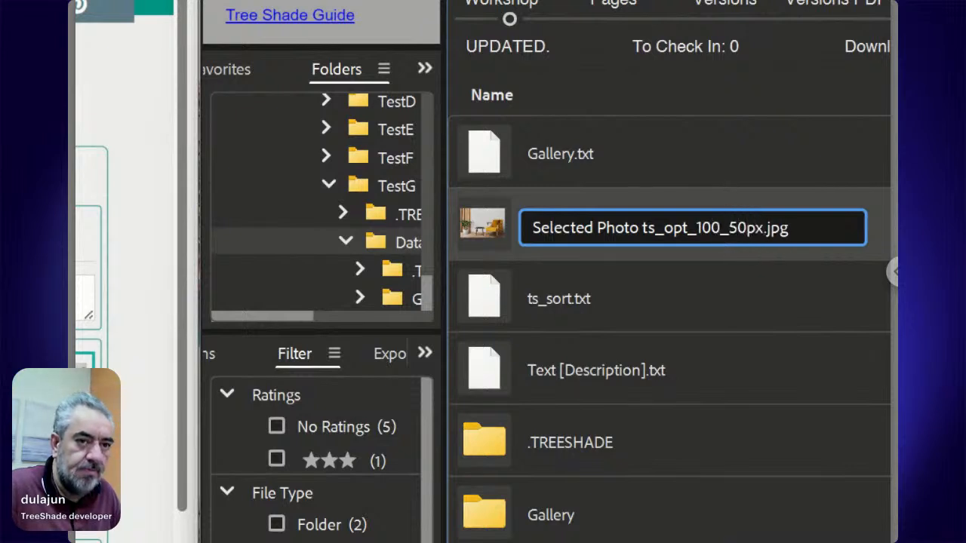
key("Return")
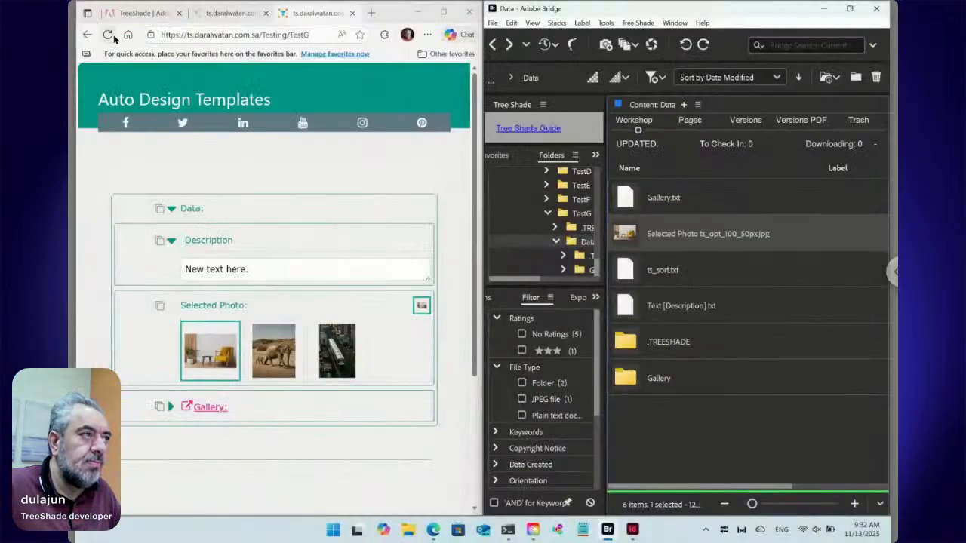
Refresh the TestG form and display the Selected Photo choices under Data to check the 50px thumbnail size
left_click(109, 35)
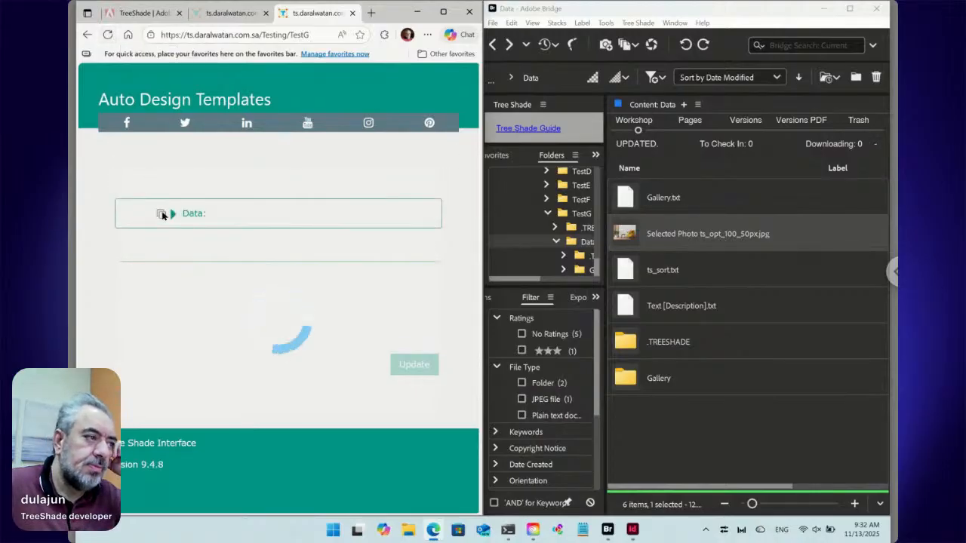
left_click(172, 213)
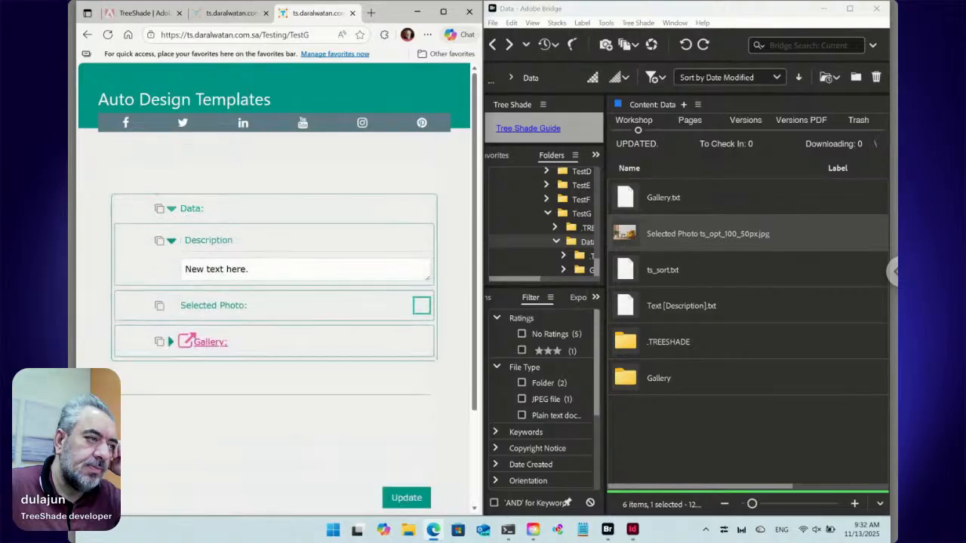
left_click(422, 304)
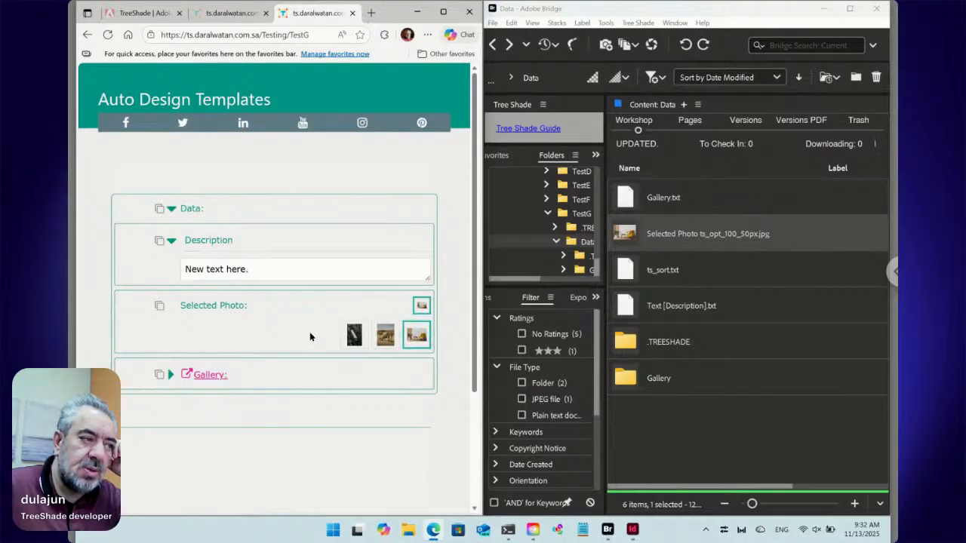
Collapse the Selected Photo choices in the form and rename the image in the Data folder to Selected Photo ts_opt_100_4.jpg
left_click(424, 311)
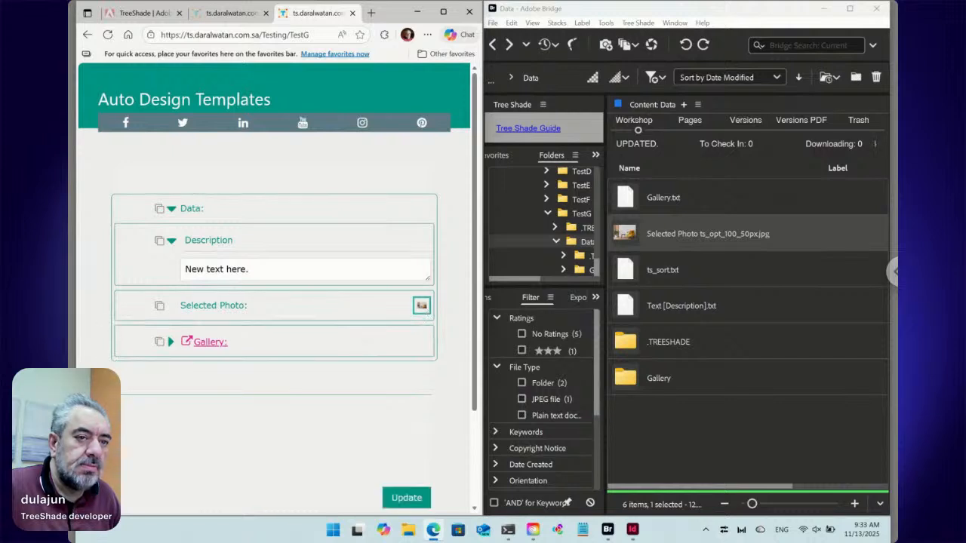
left_click(753, 236)
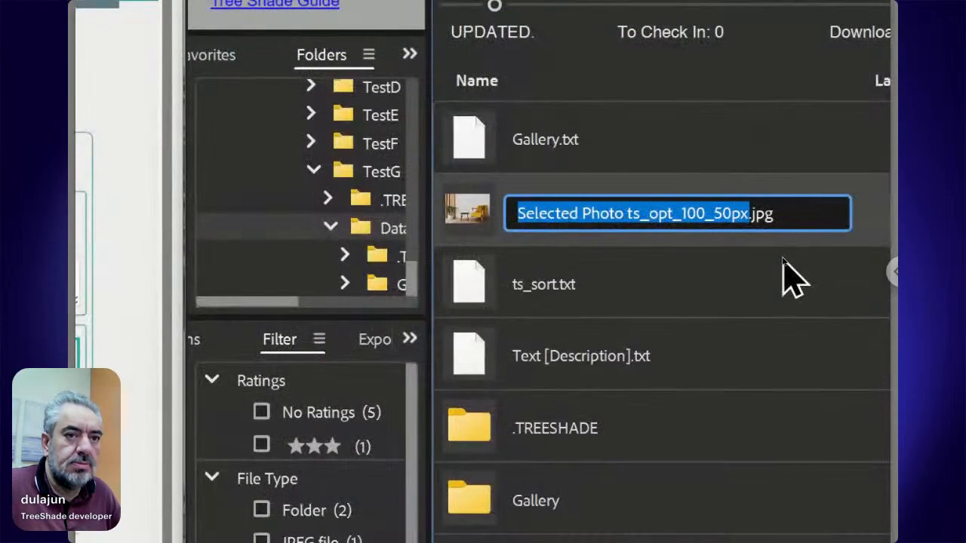
key("Right")
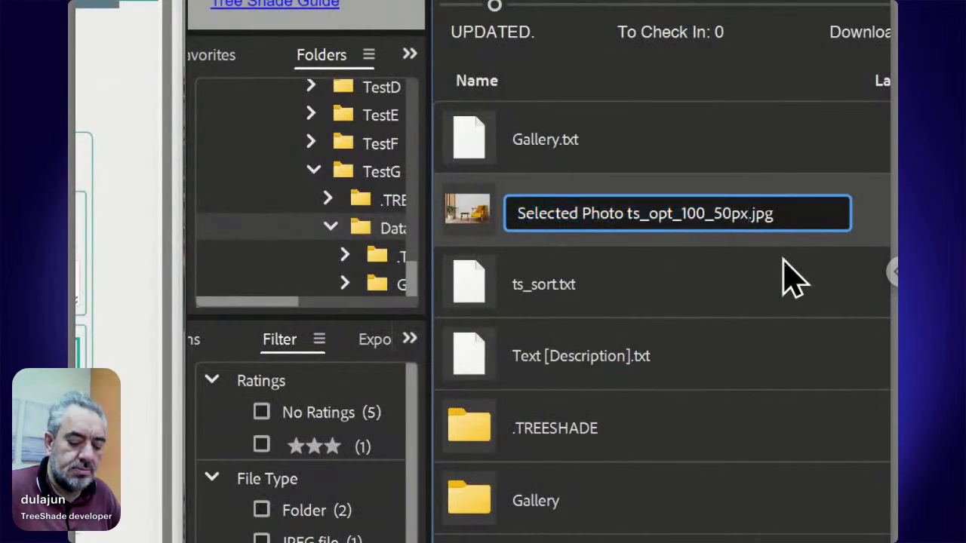
key("BackSpace")
key("BackSpace")
key("BackSpace")
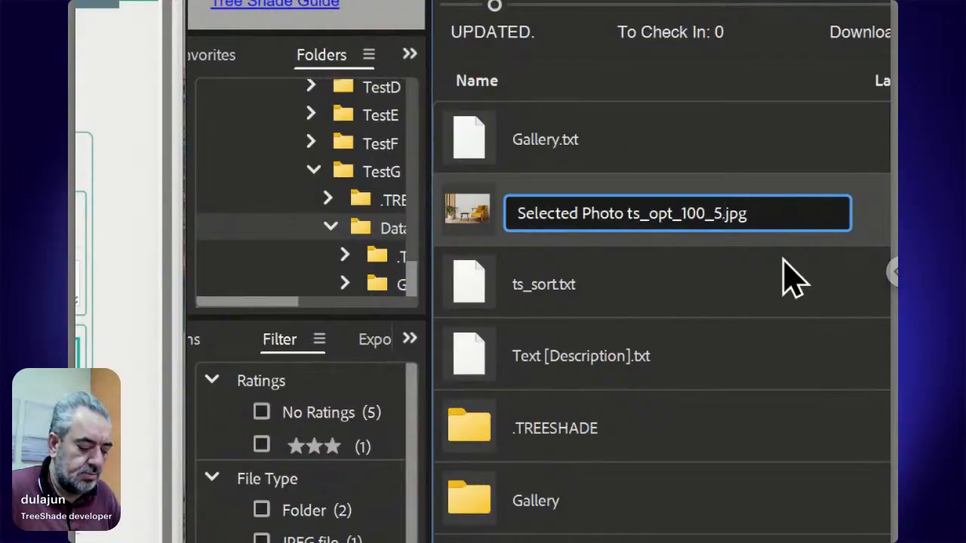
key("BackSpace")
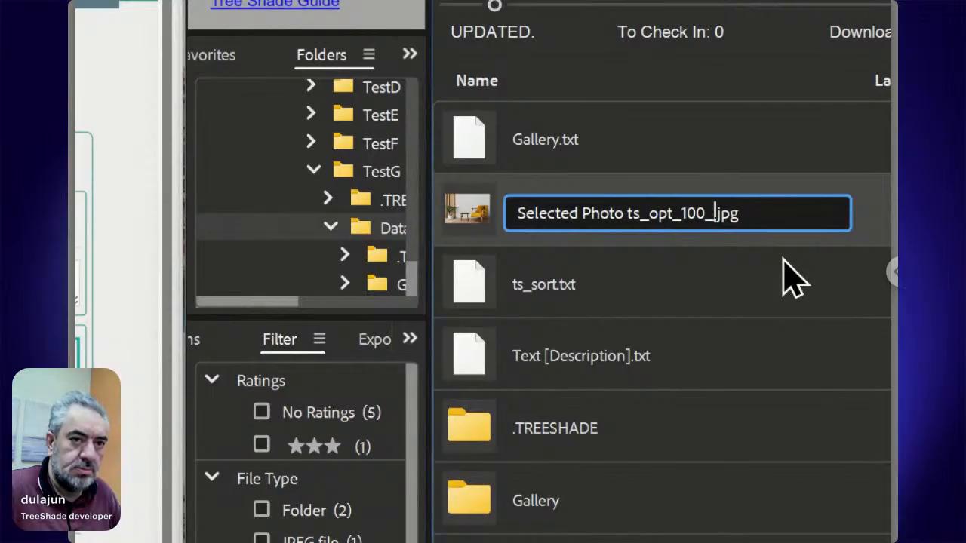
type("4")
key("Return")
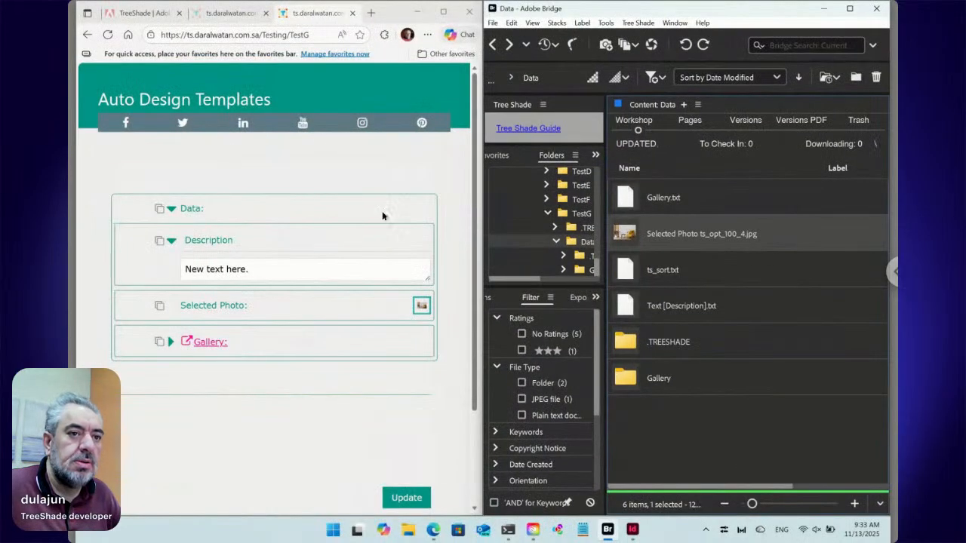
Reload the TestG form, expand Data, and show the Selected Photo choices to check the thumbnail size and layout
left_click(108, 35)
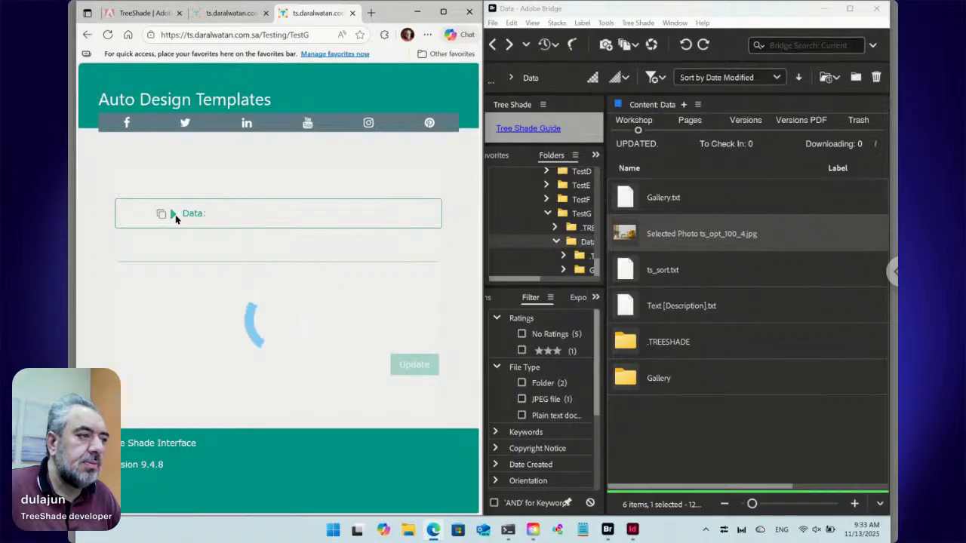
left_click(173, 213)
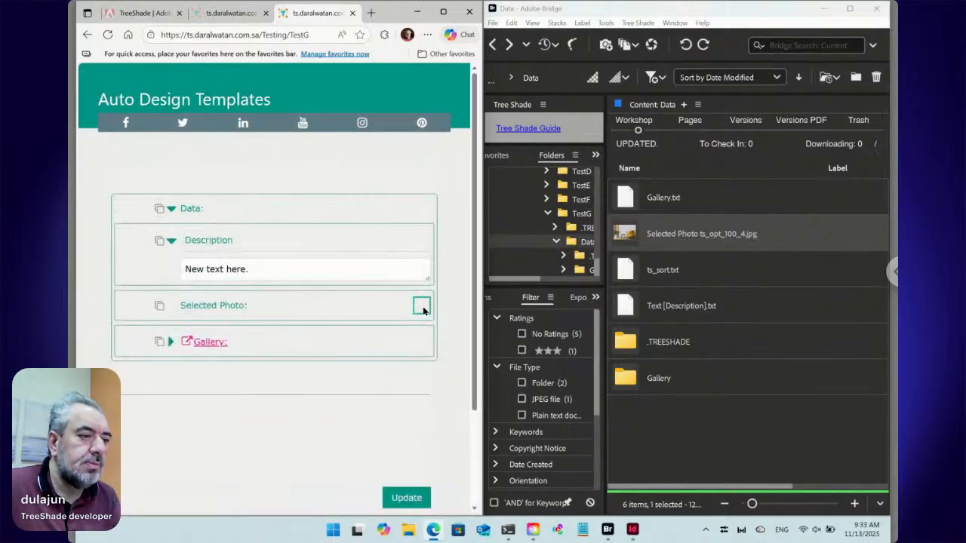
left_click(421, 306)
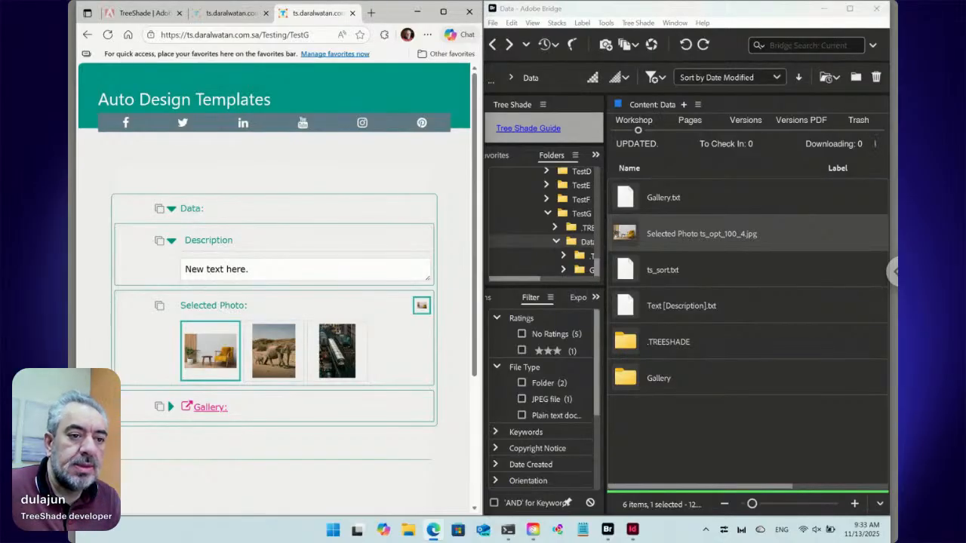
Open the Gallery folder in Bridge and create a new folder in it with the default name
double_click(656, 381)
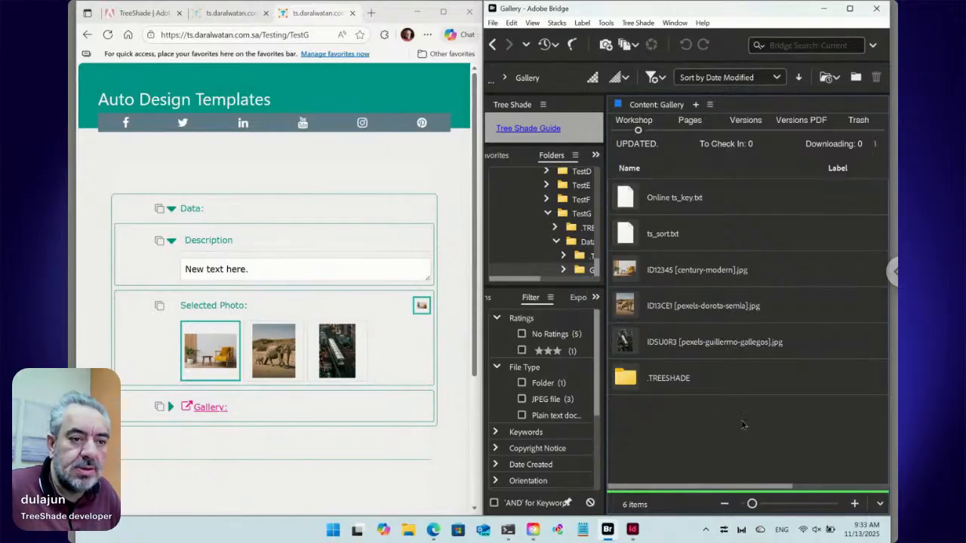
key("ctrl+shift+n")
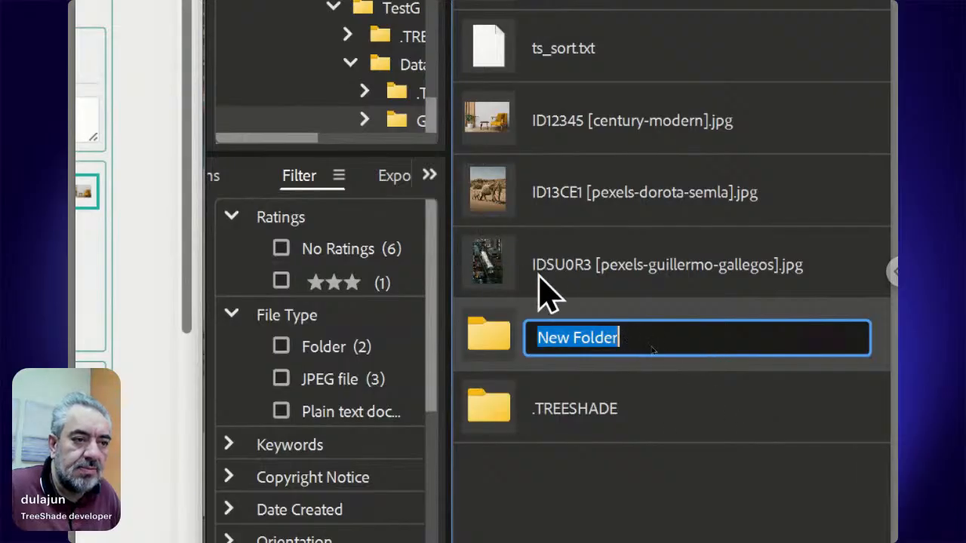
key("Return")
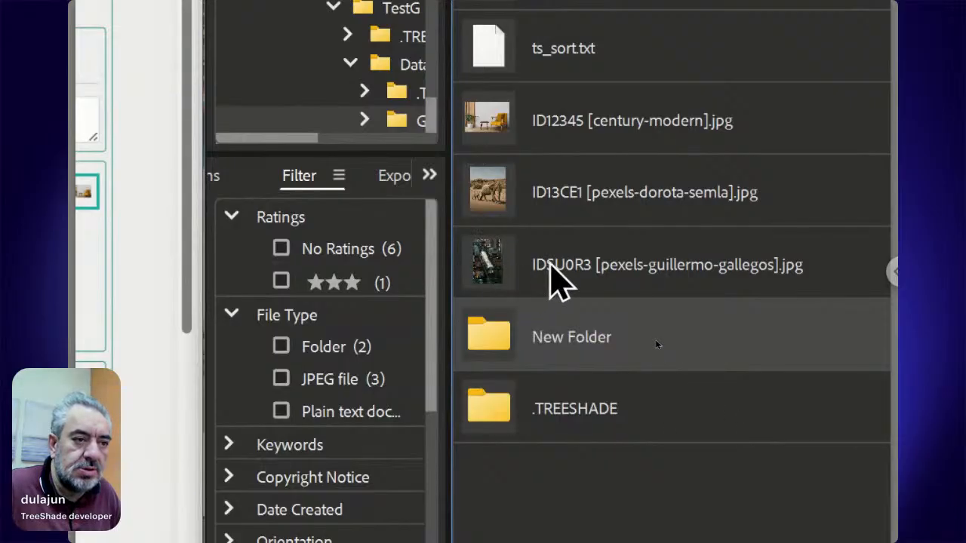
Copy the ID IDSU0R3 from the train photo's file name, leaving the file name unchanged
left_click(550, 265)
left_click(550, 265)
left_click(565, 266)
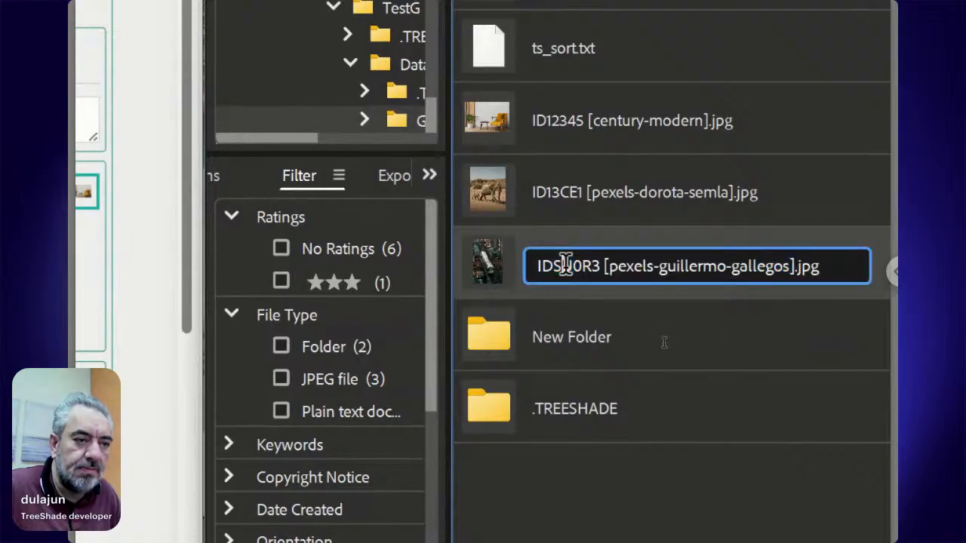
double_click(565, 265)
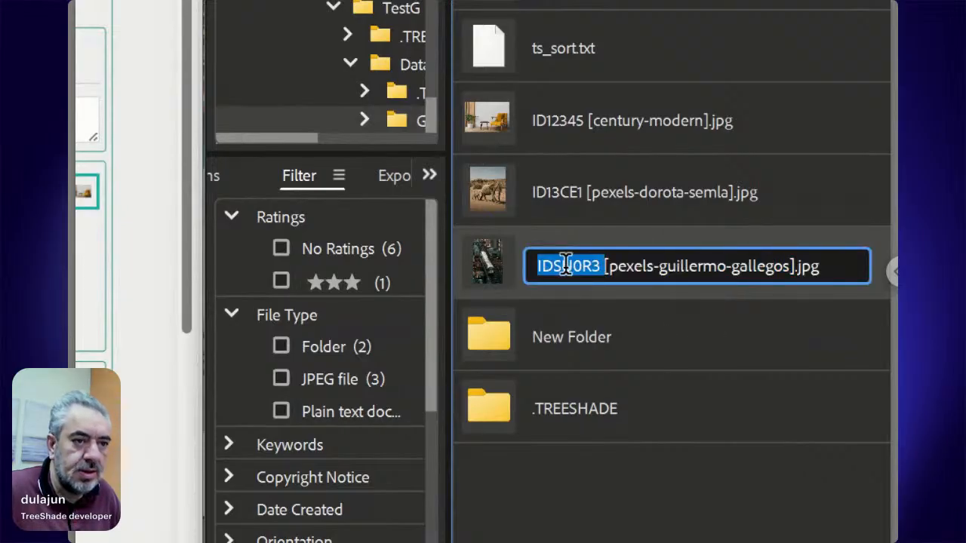
key("Home")
key("shift+Right")
key("shift+Right")
key("shift+Right")
key("shift+Right")
key("shift+Right")
key("shift+Right")
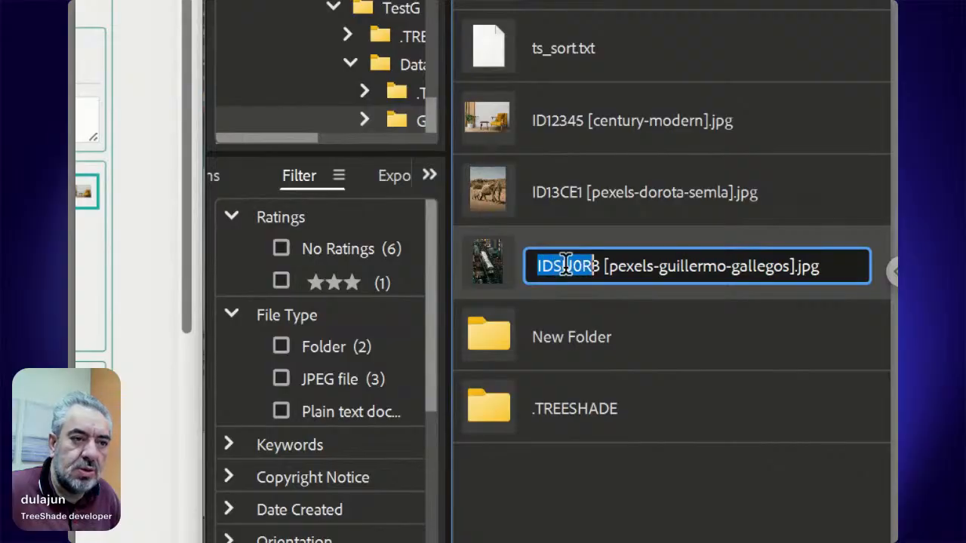
key("shift+Right")
key("ctrl+c")
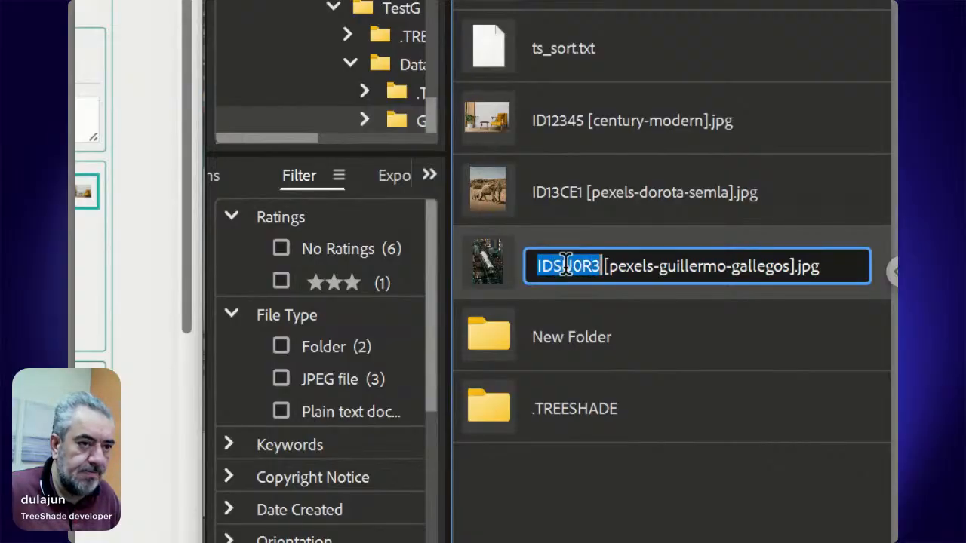
key("Escape")
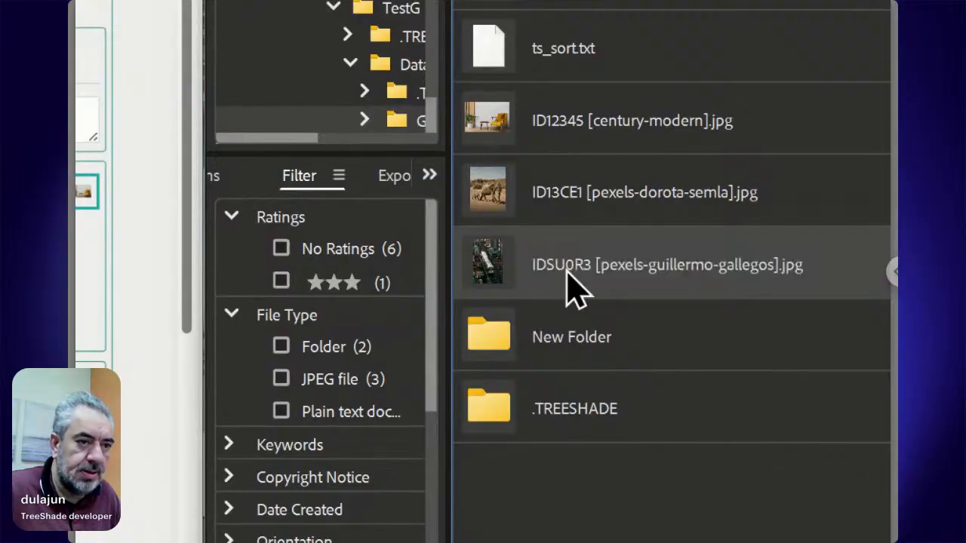
Rename the new folder in Gallery to the copied ID, IDSU0R3
left_click(571, 348)
key("F2")
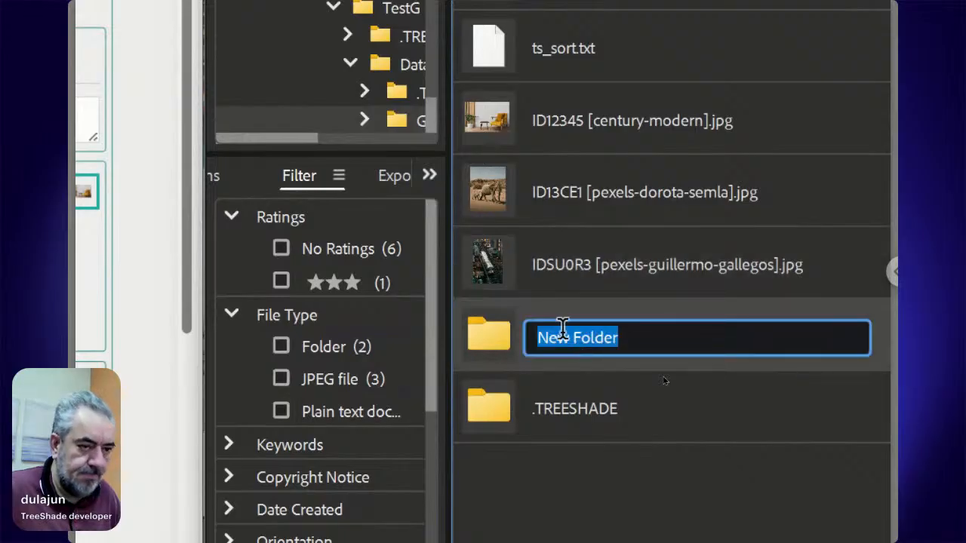
key("ctrl+v")
key("Return")
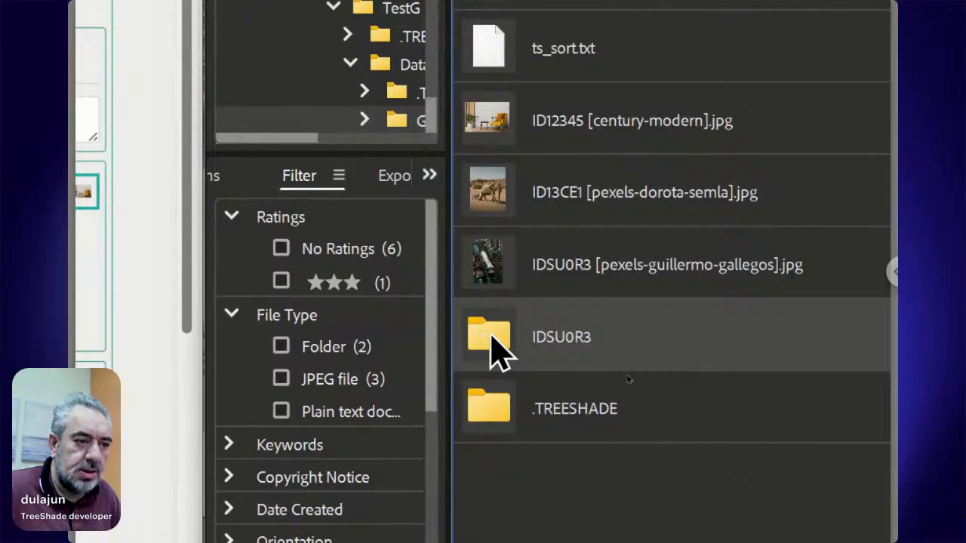
Open the IDSU0R3 folder and add a new Tree Shade Text item named Description
double_click(491, 337)
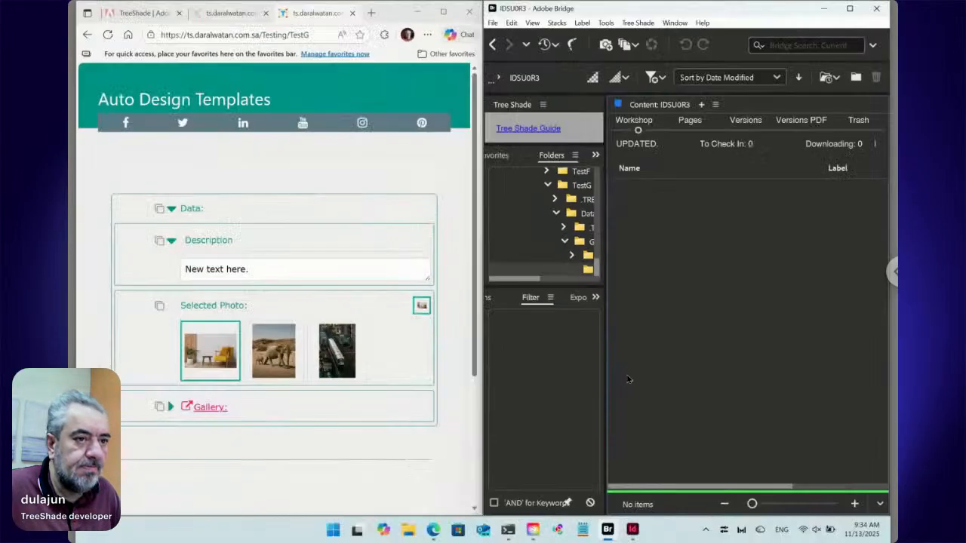
left_click(649, 23)
mouse_move(653, 39)
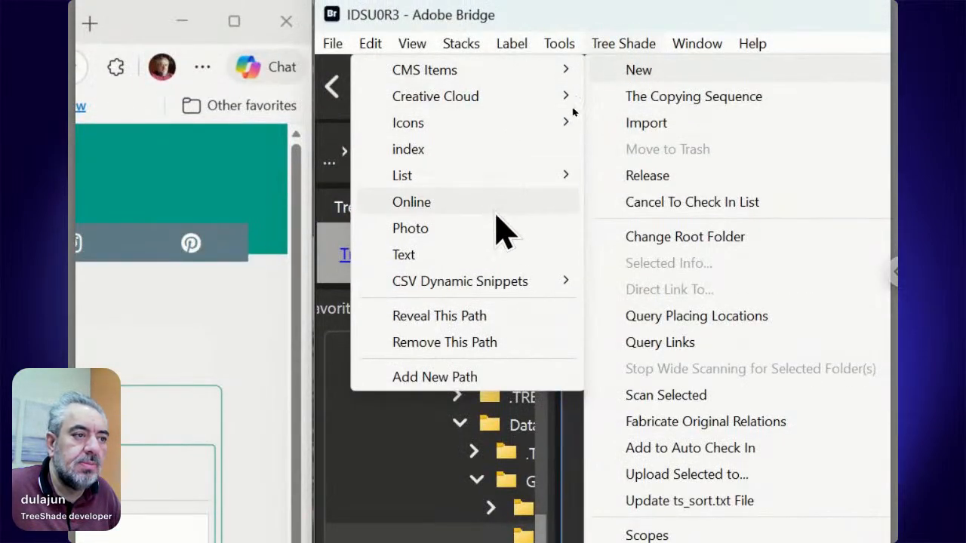
left_click(485, 254)
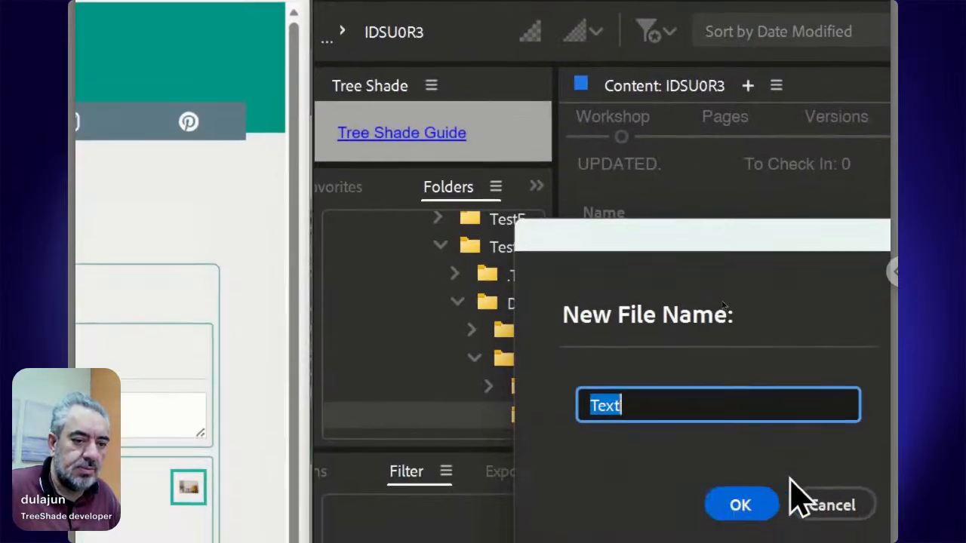
type("Descrip")
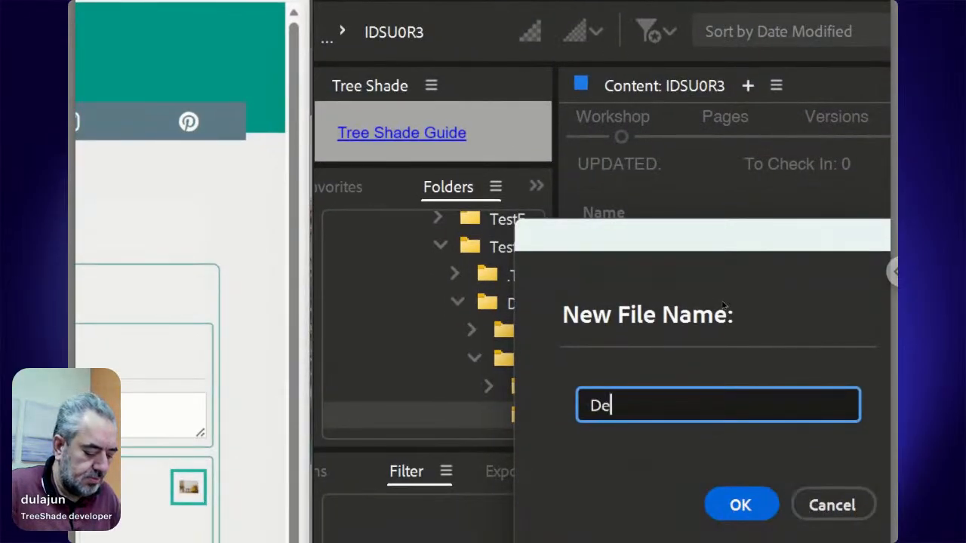
type("tion")
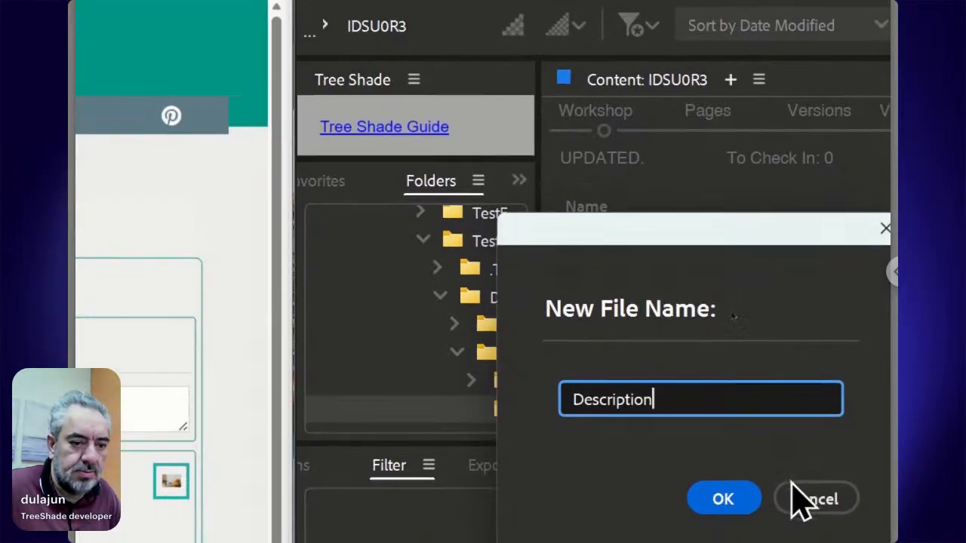
left_click(746, 501)
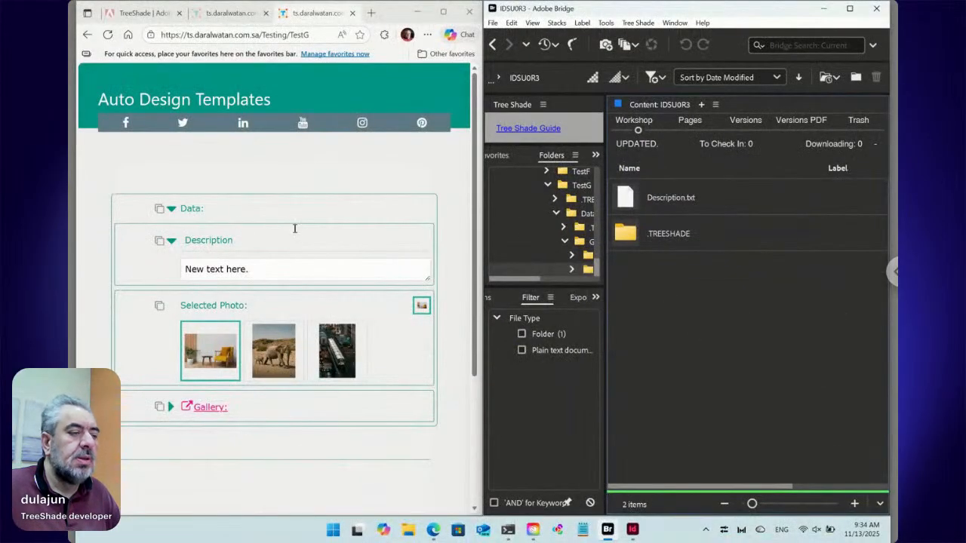
Reload the TestG form, expand Data, and try the elephant photo for Selected Photo before choosing the train photo
left_click(108, 35)
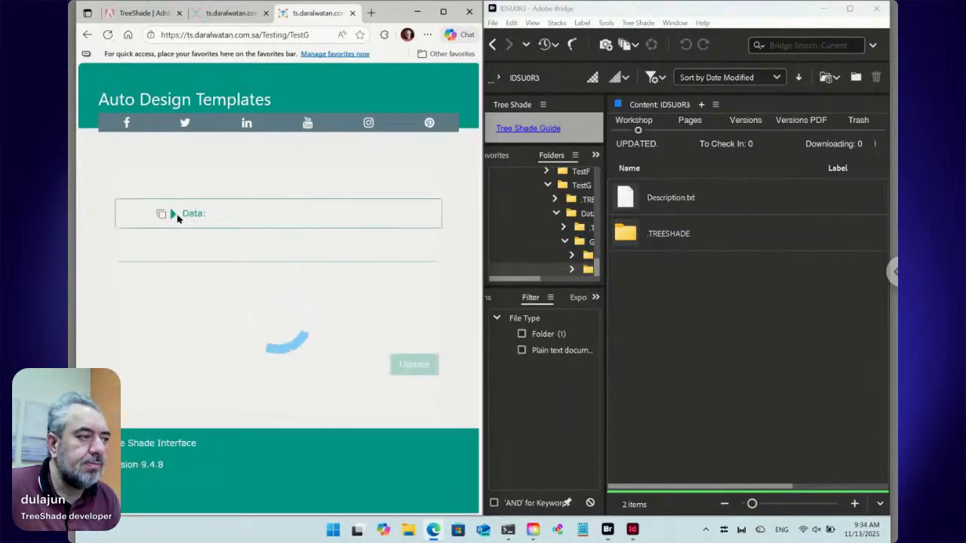
left_click(173, 214)
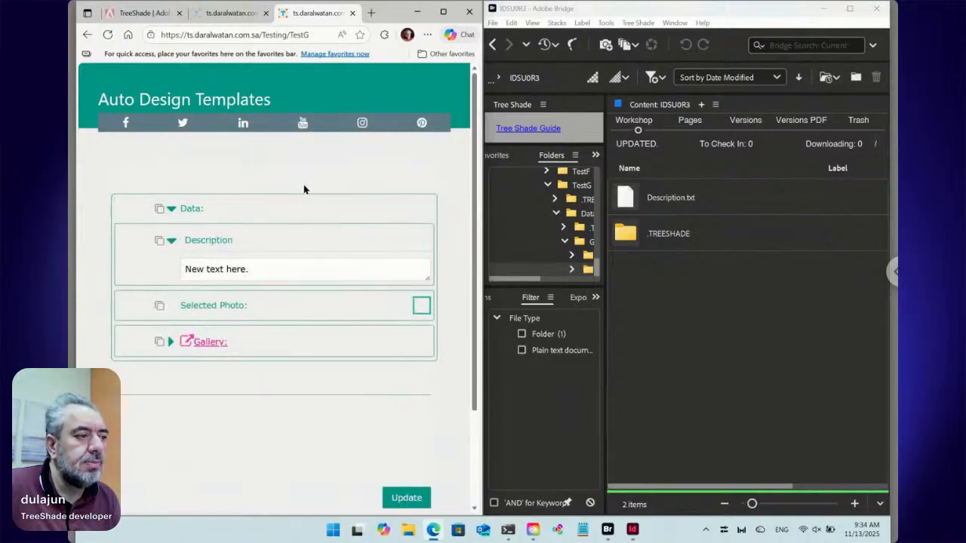
left_click(421, 305)
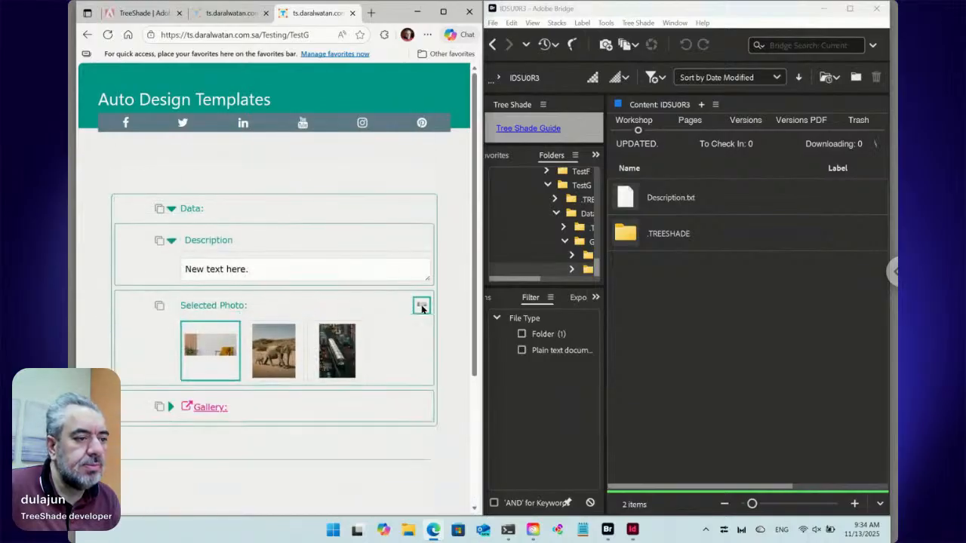
left_click(276, 355)
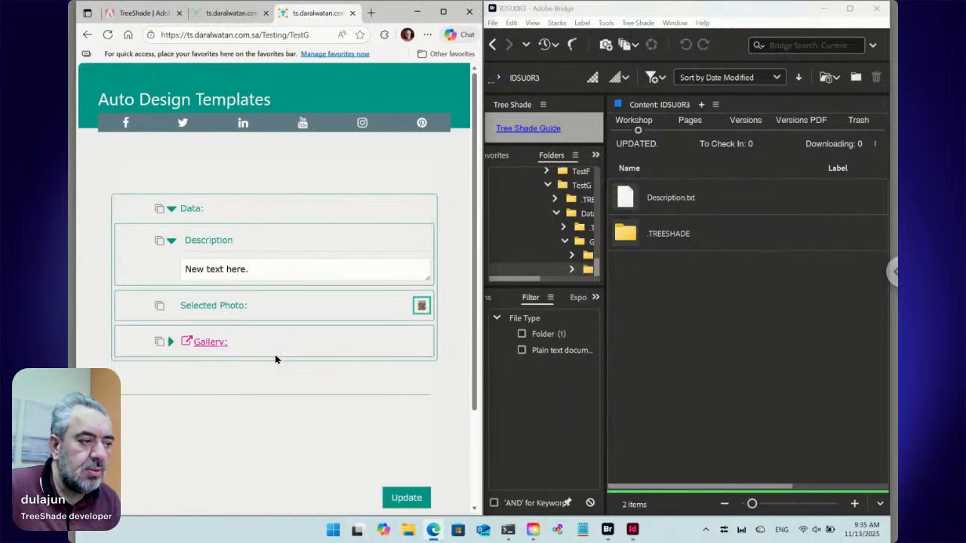
left_click(423, 306)
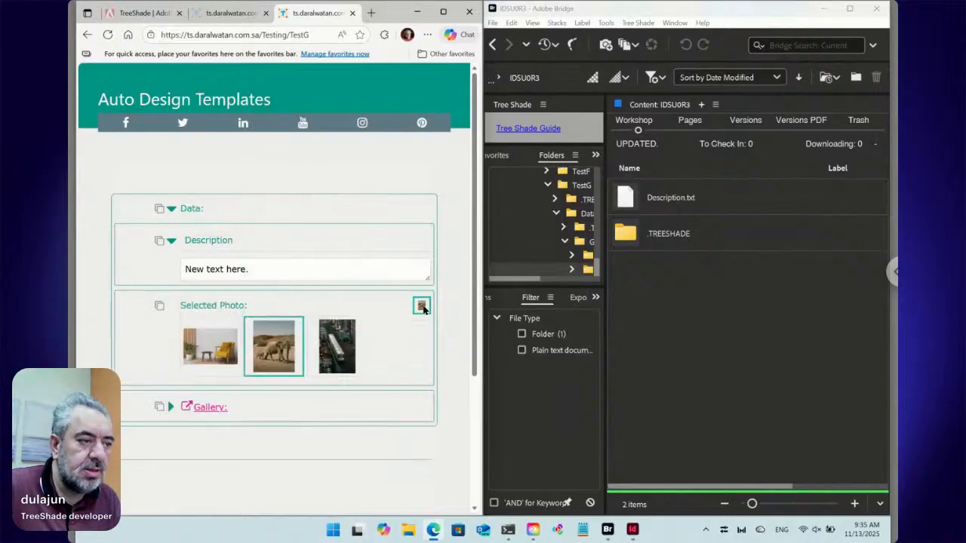
left_click(337, 353)
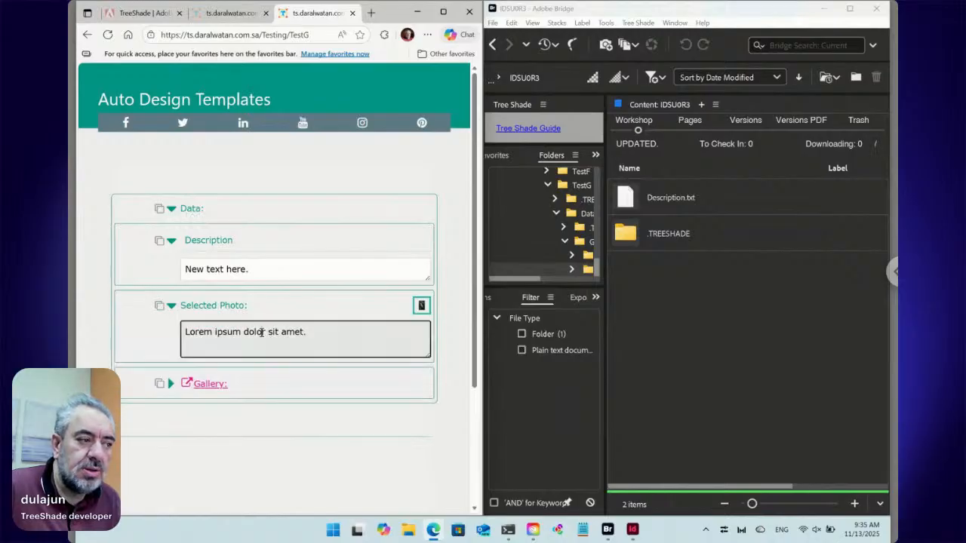
Replace the Selected Photo placeholder text with "Train in the city." and submit the form update
left_click(262, 337)
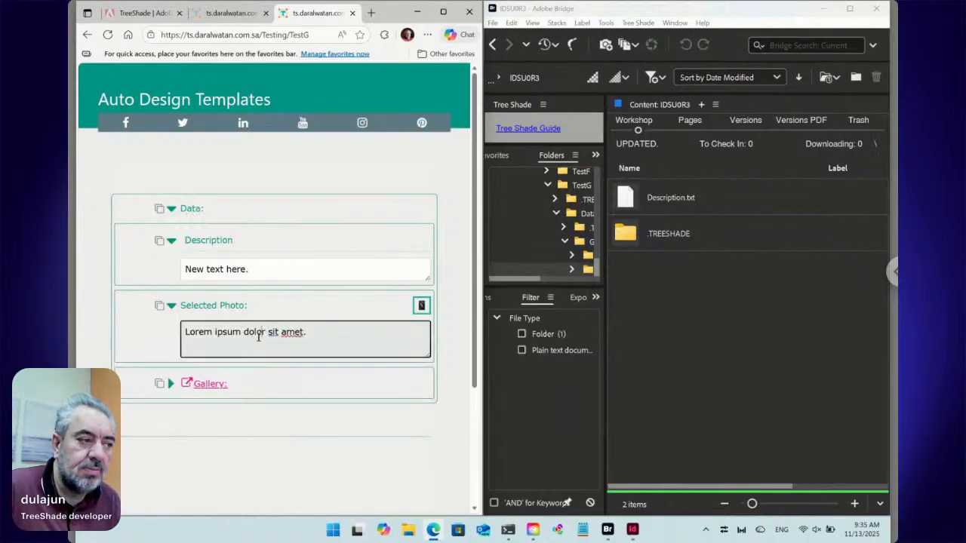
left_click_drag(320, 333, 186, 332)
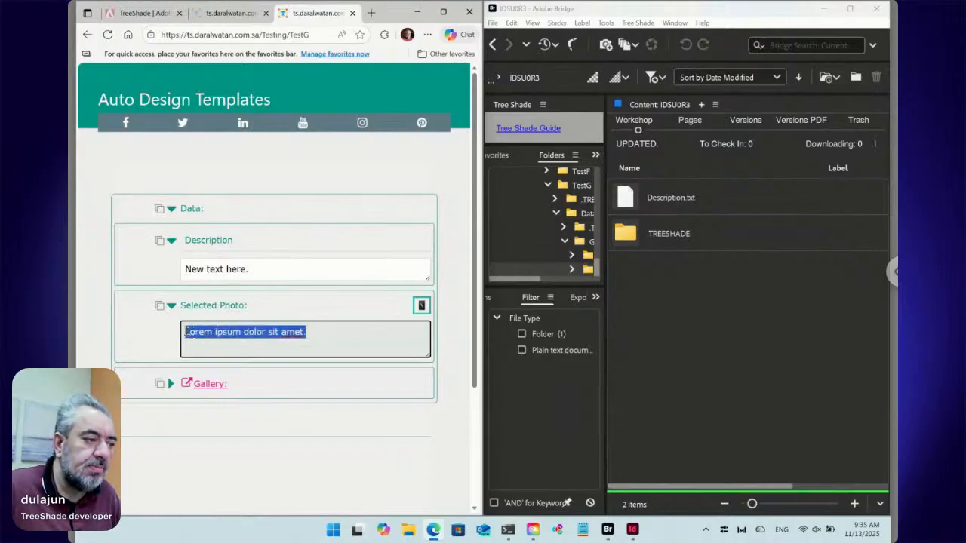
key("BackSpace")
type("Tra")
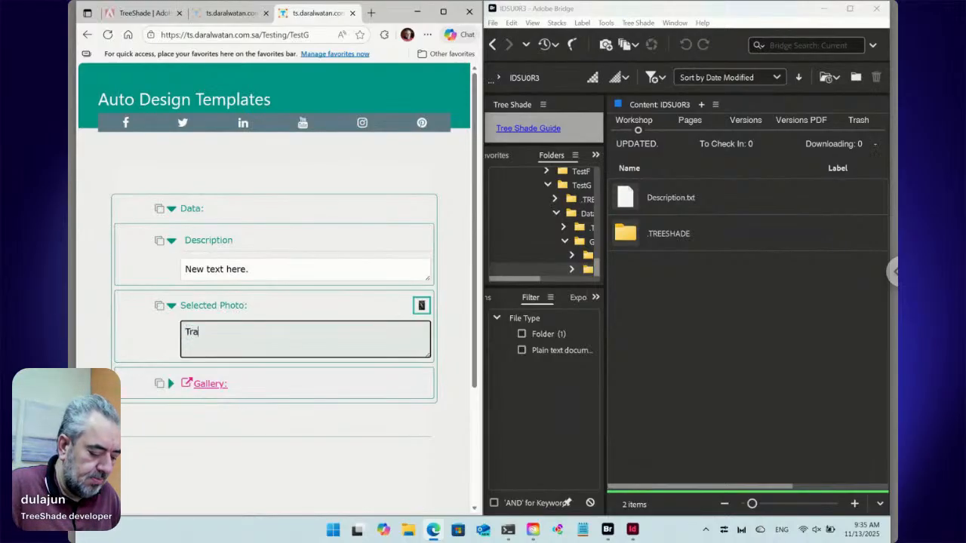
type("in in th")
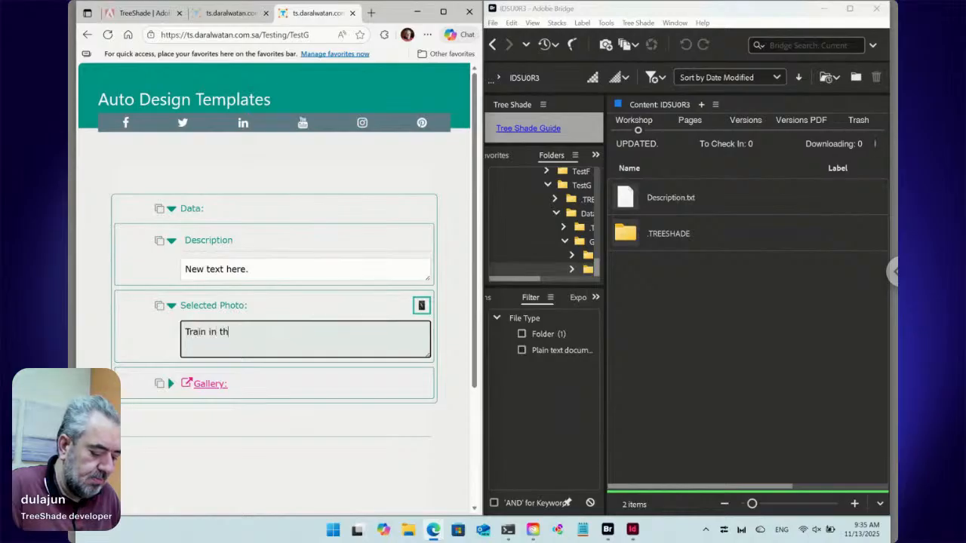
type("e city")
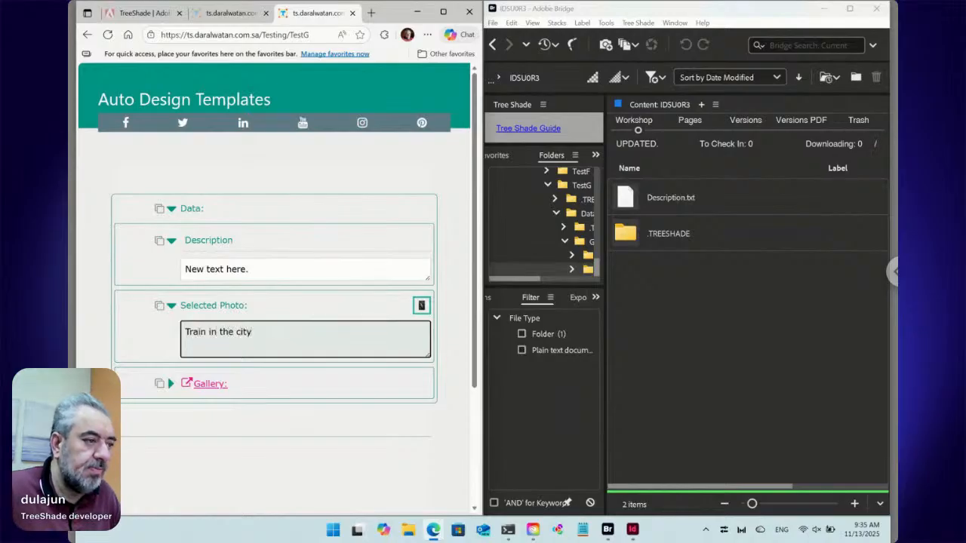
type(".")
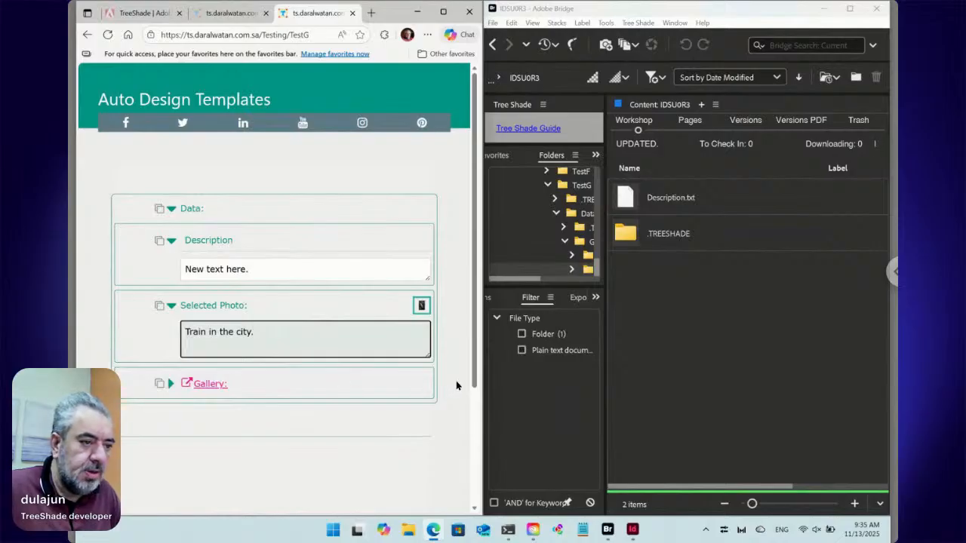
scroll(455, 386, "down", 3)
left_click(419, 377)
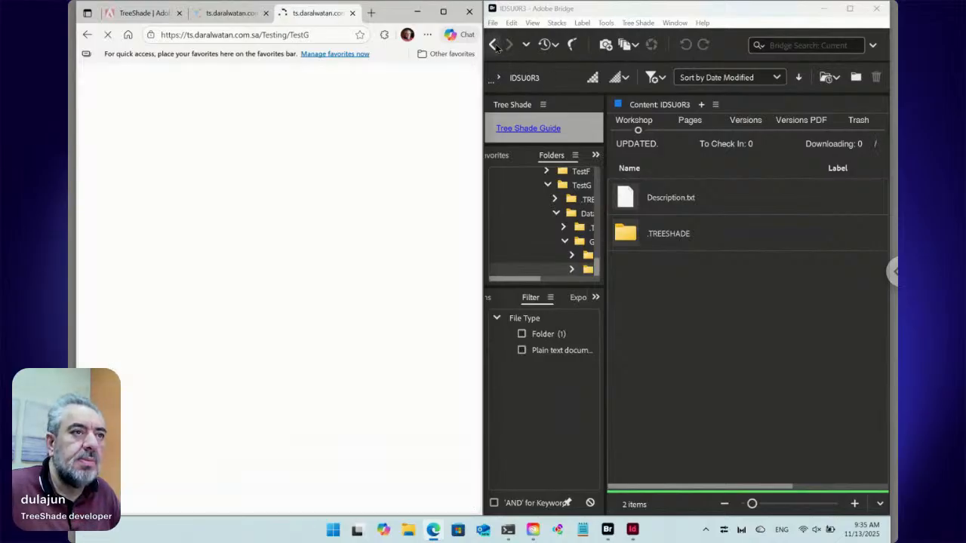
Go back in Bridge to the Data folder, select the Selected Photo image, and open the Selected Photo folder
left_click(494, 45)
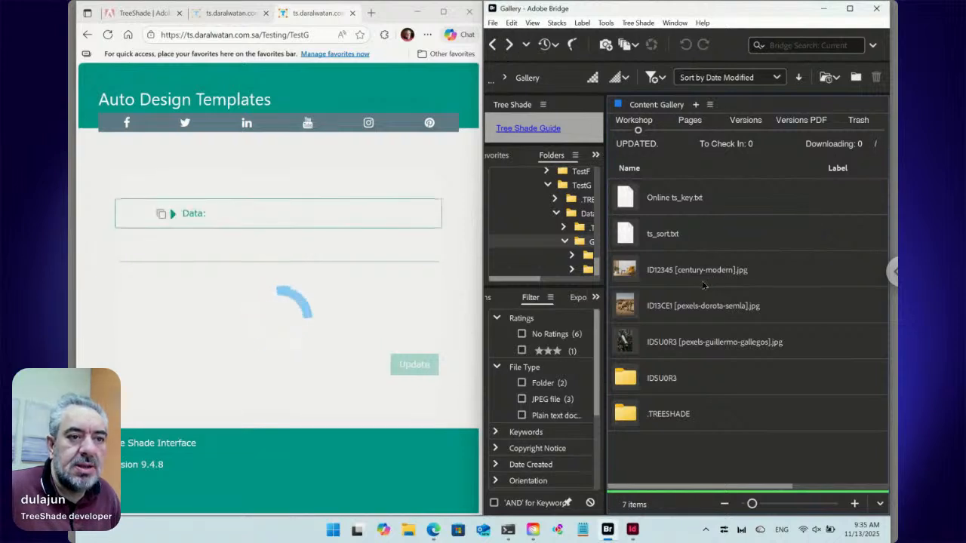
left_click(495, 45)
left_click(685, 202)
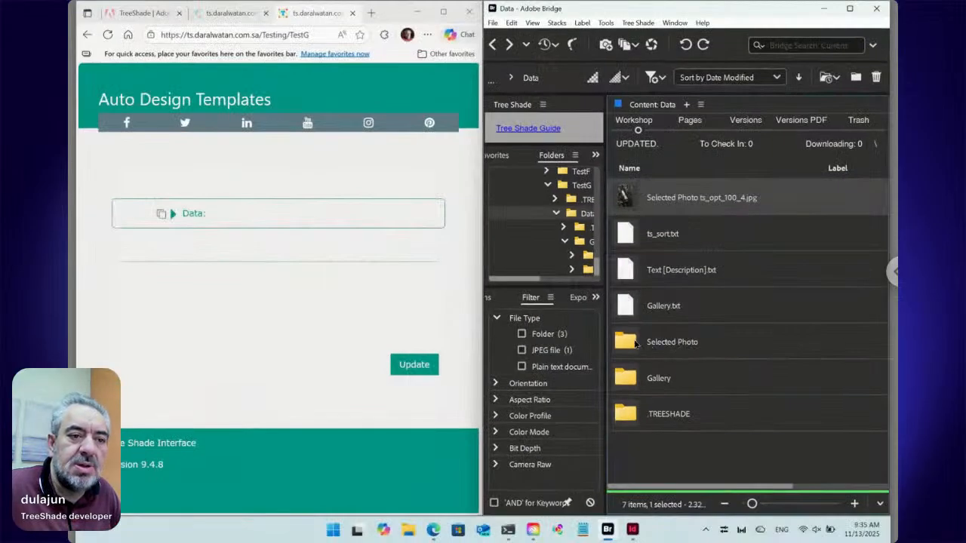
double_click(636, 344)
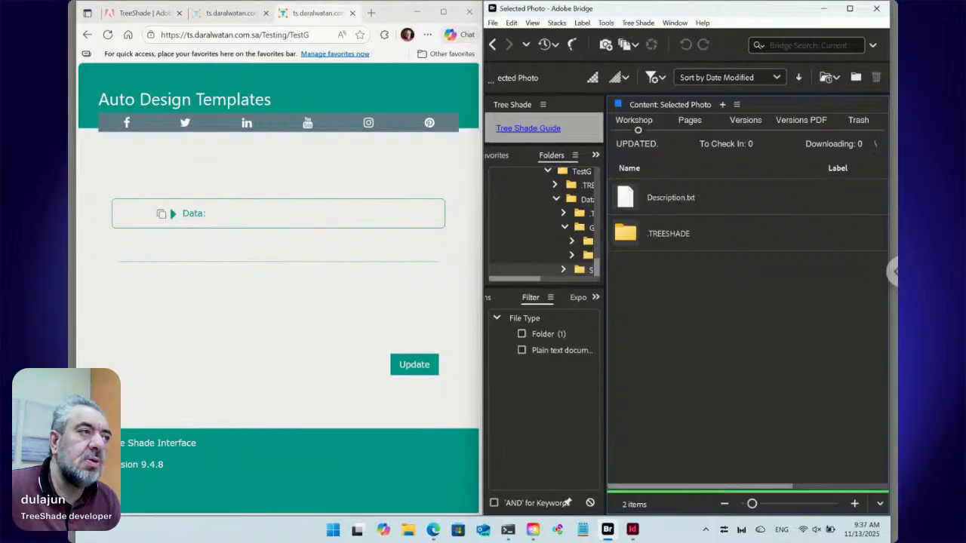
Switch to the TreeShade page on Adobe Exchange and maximize the browser window
left_click(145, 20)
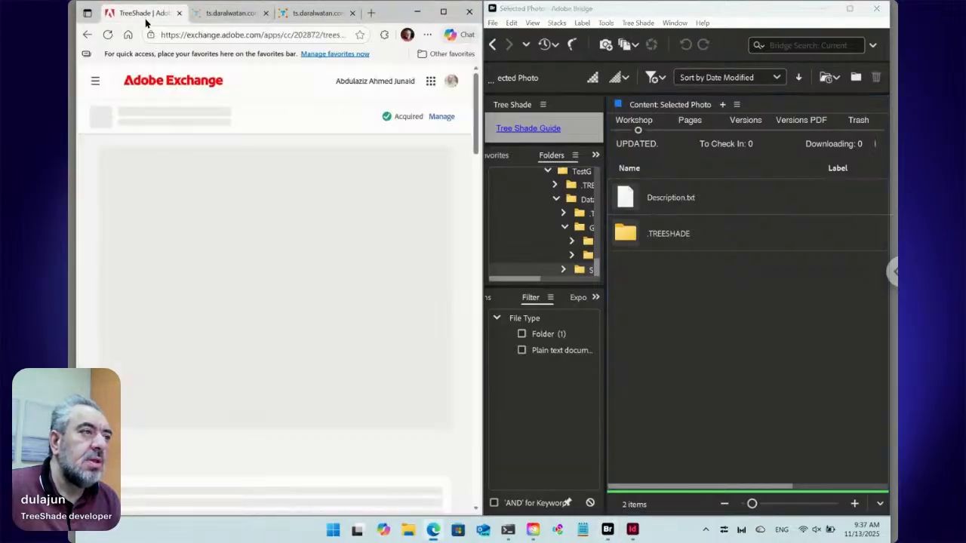
left_click(442, 13)
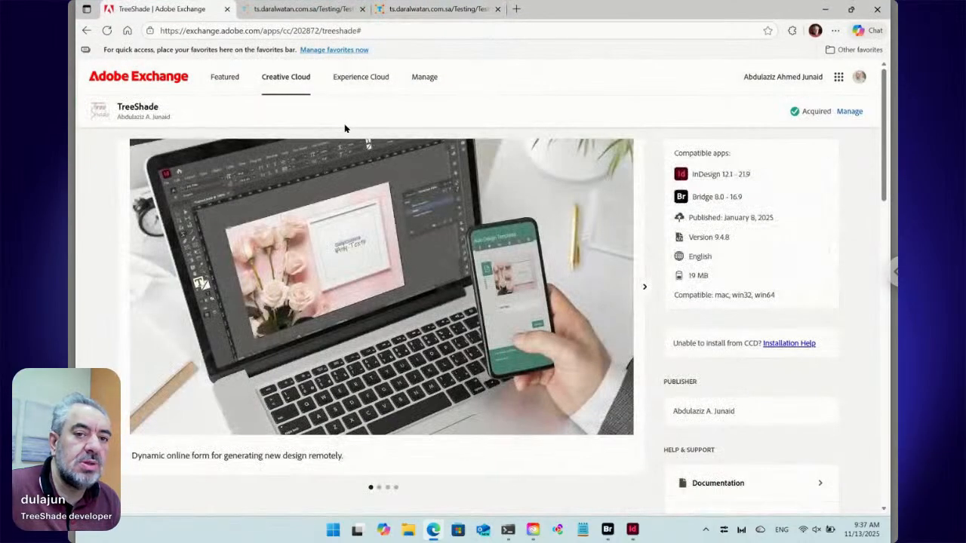